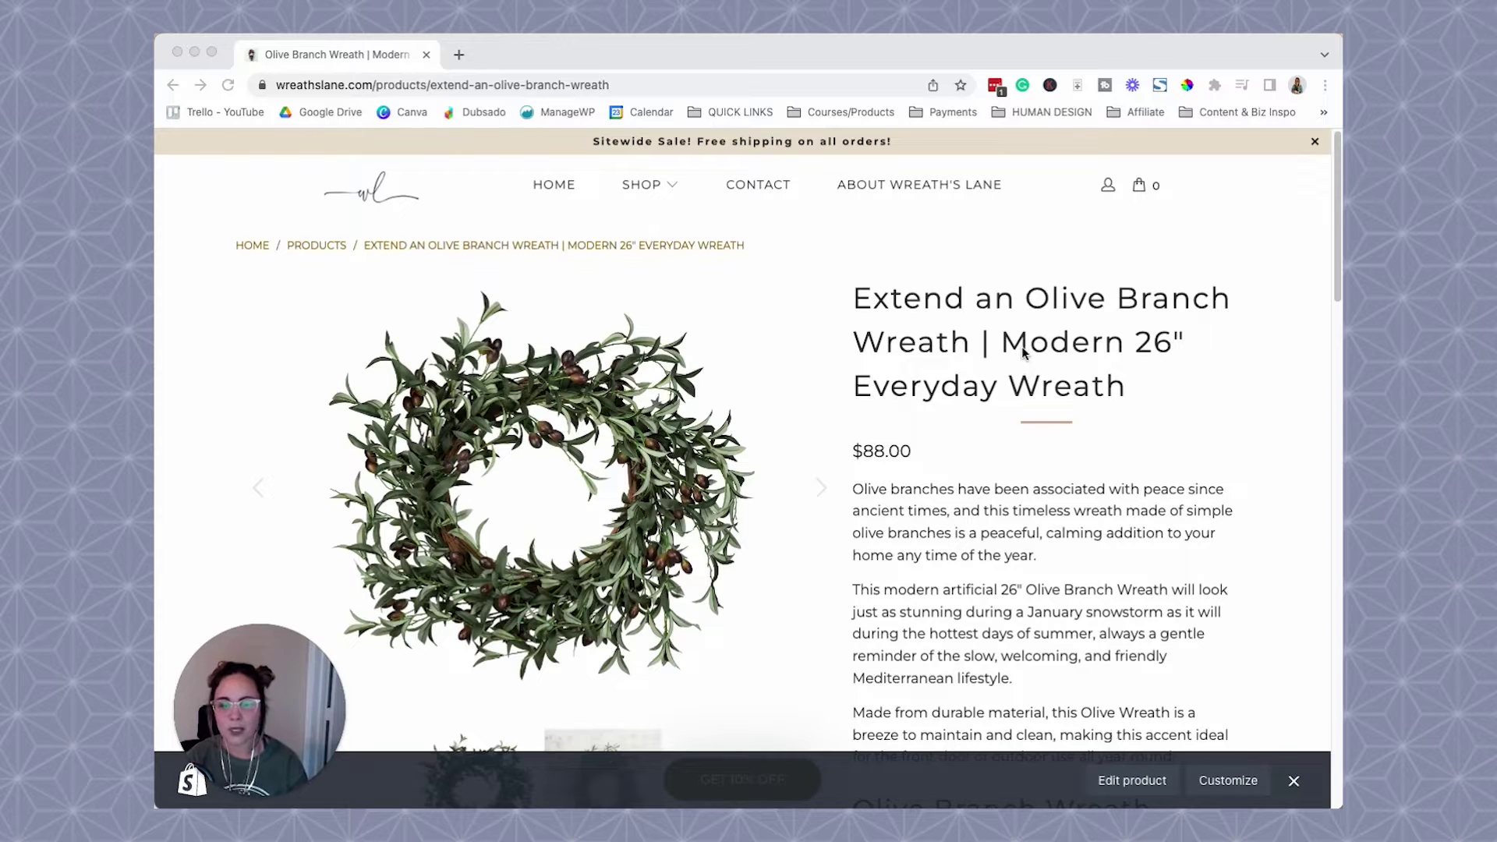
- Highlight the keyword "Olive Branch Wreath" in the product title and in the second paragraph of the product description
left_click(1019, 279)
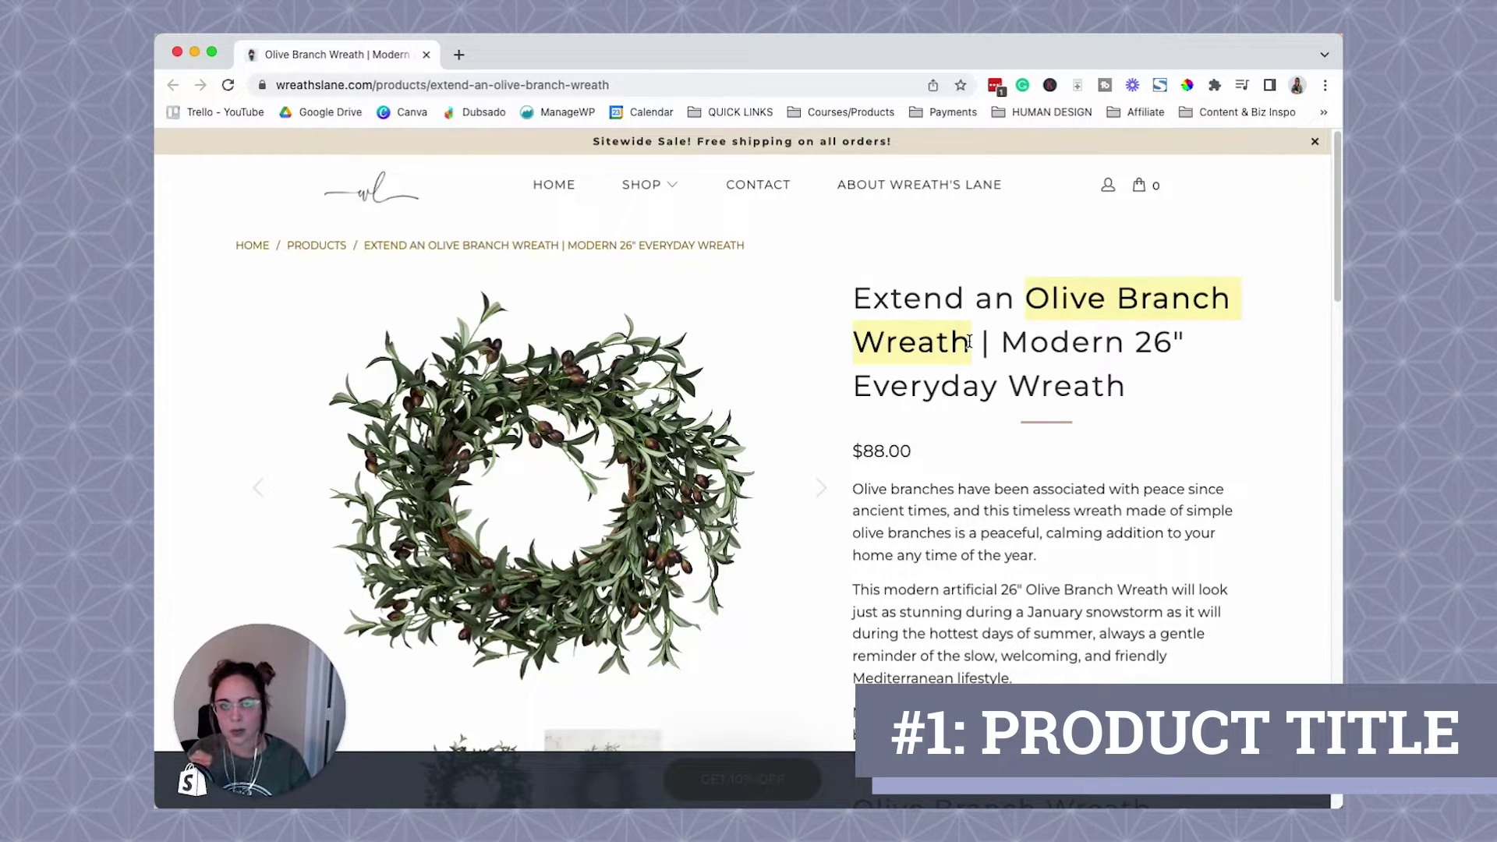
left_click_drag(1140, 390, 854, 308)
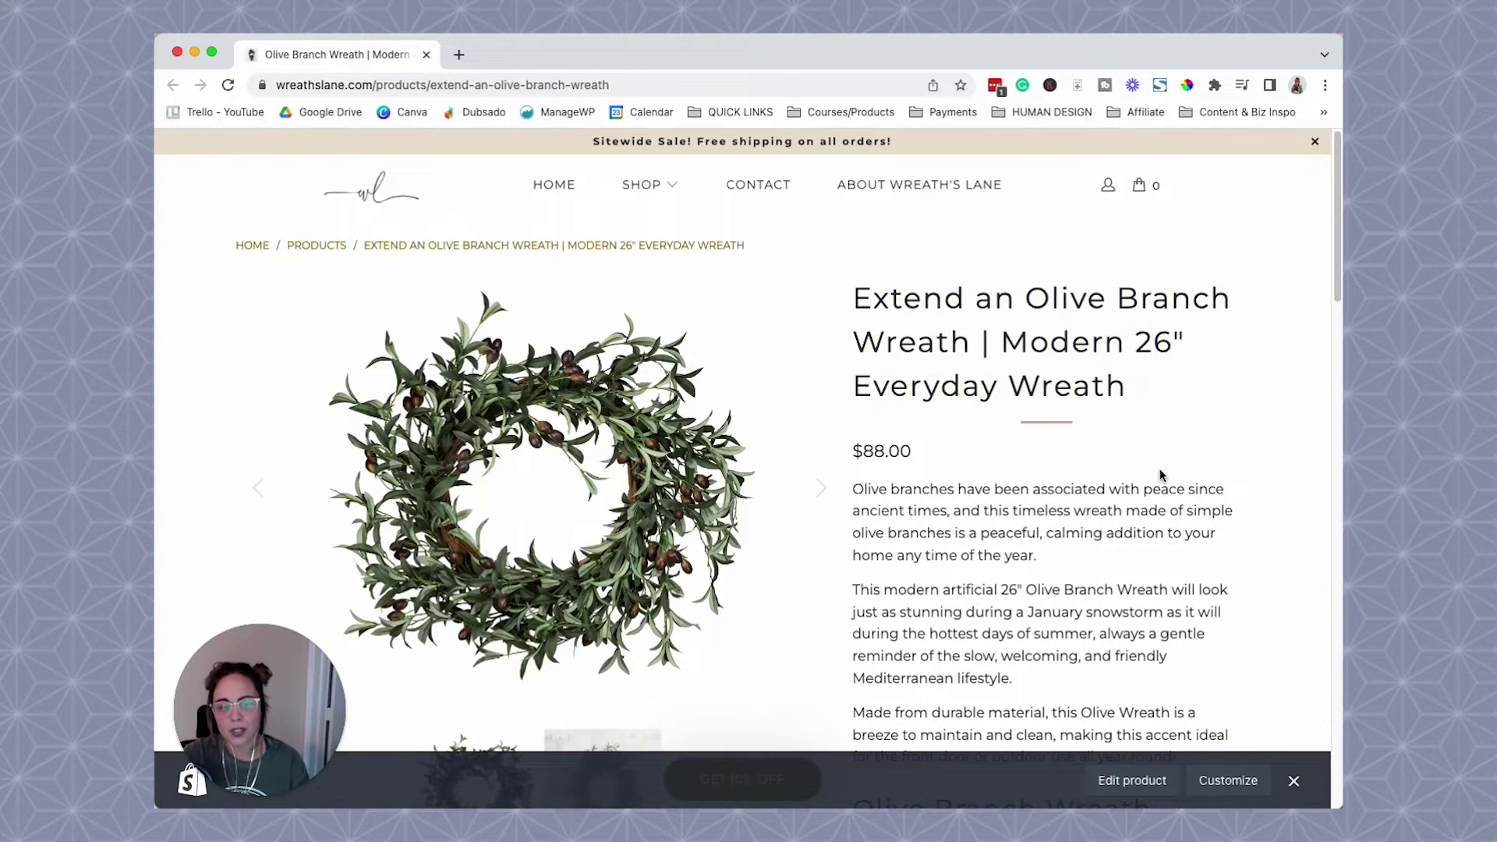
scroll(1102, 521, "down", 1)
scroll(1102, 521, "down", 1)
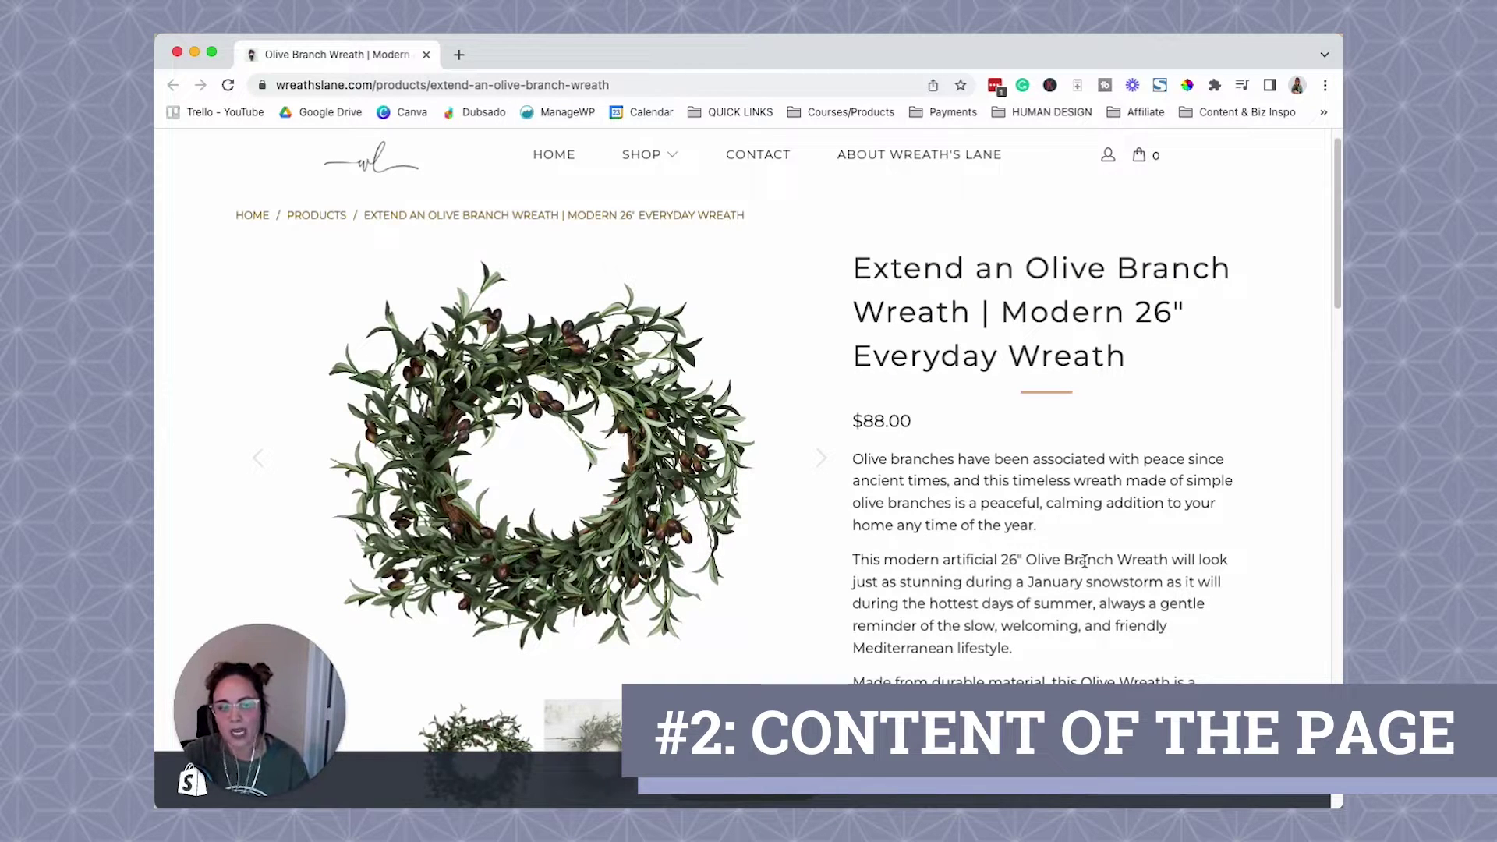
left_click_drag(1027, 560, 1170, 559)
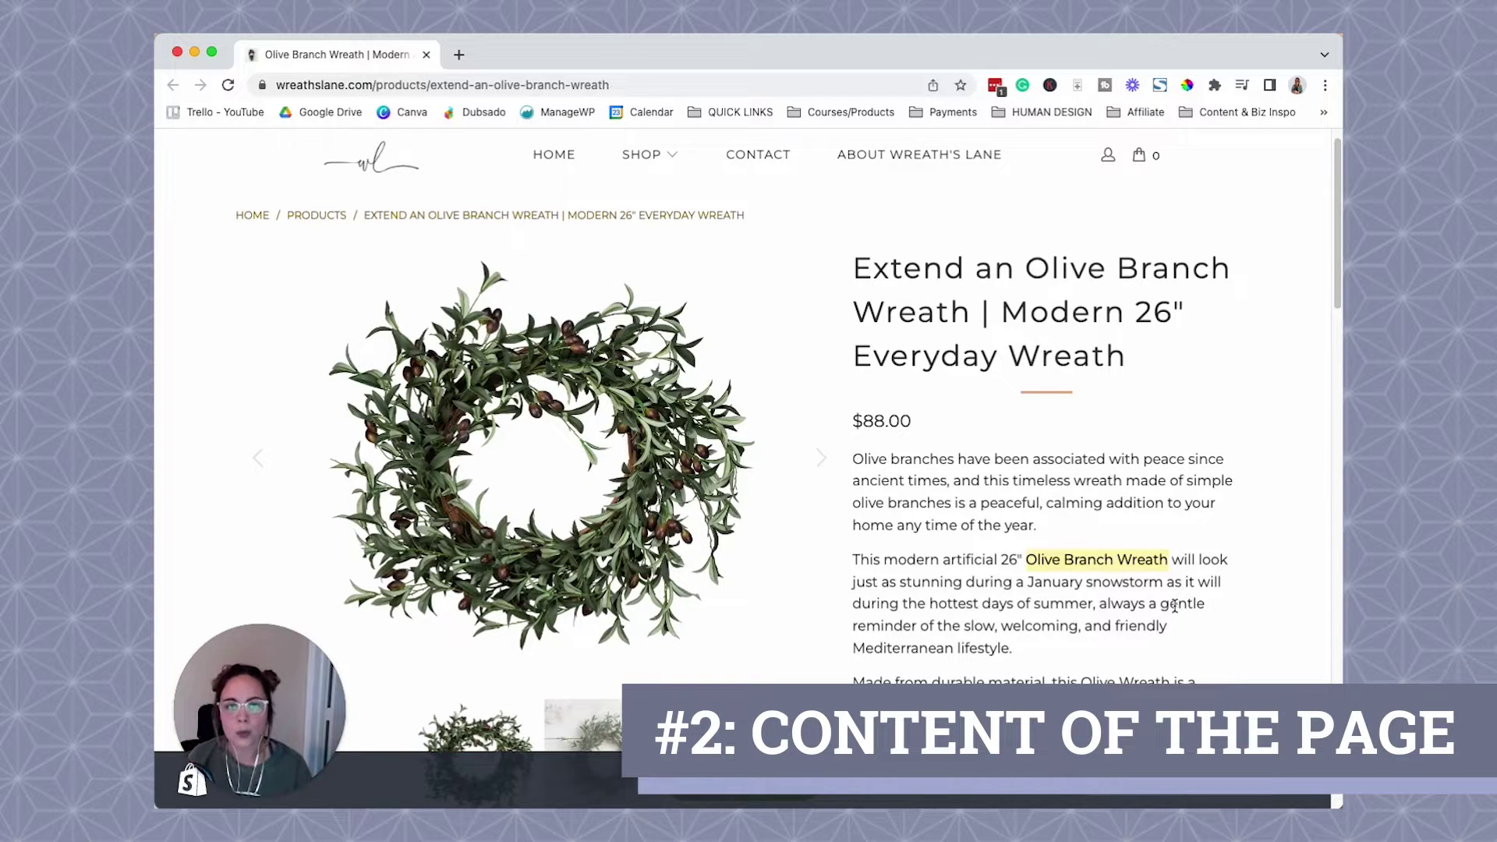
- Examine the "Olive Branch Wreath Details:" heading and the bullet list of product details beneath it
scroll(1186, 538, "down", 2)
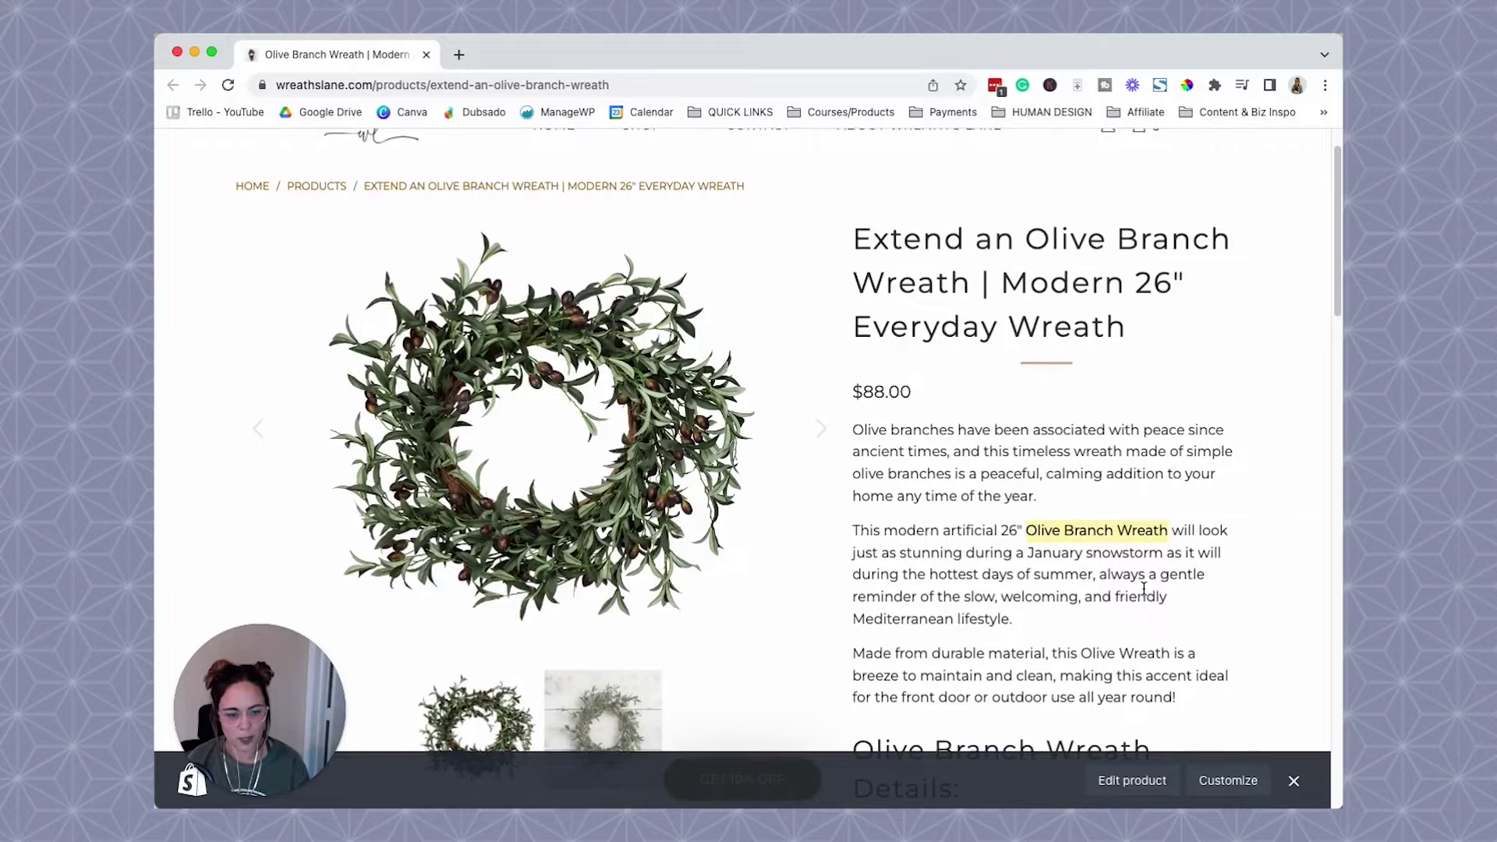
scroll(1155, 568, "down", 2)
scroll(1160, 569, "down", 5)
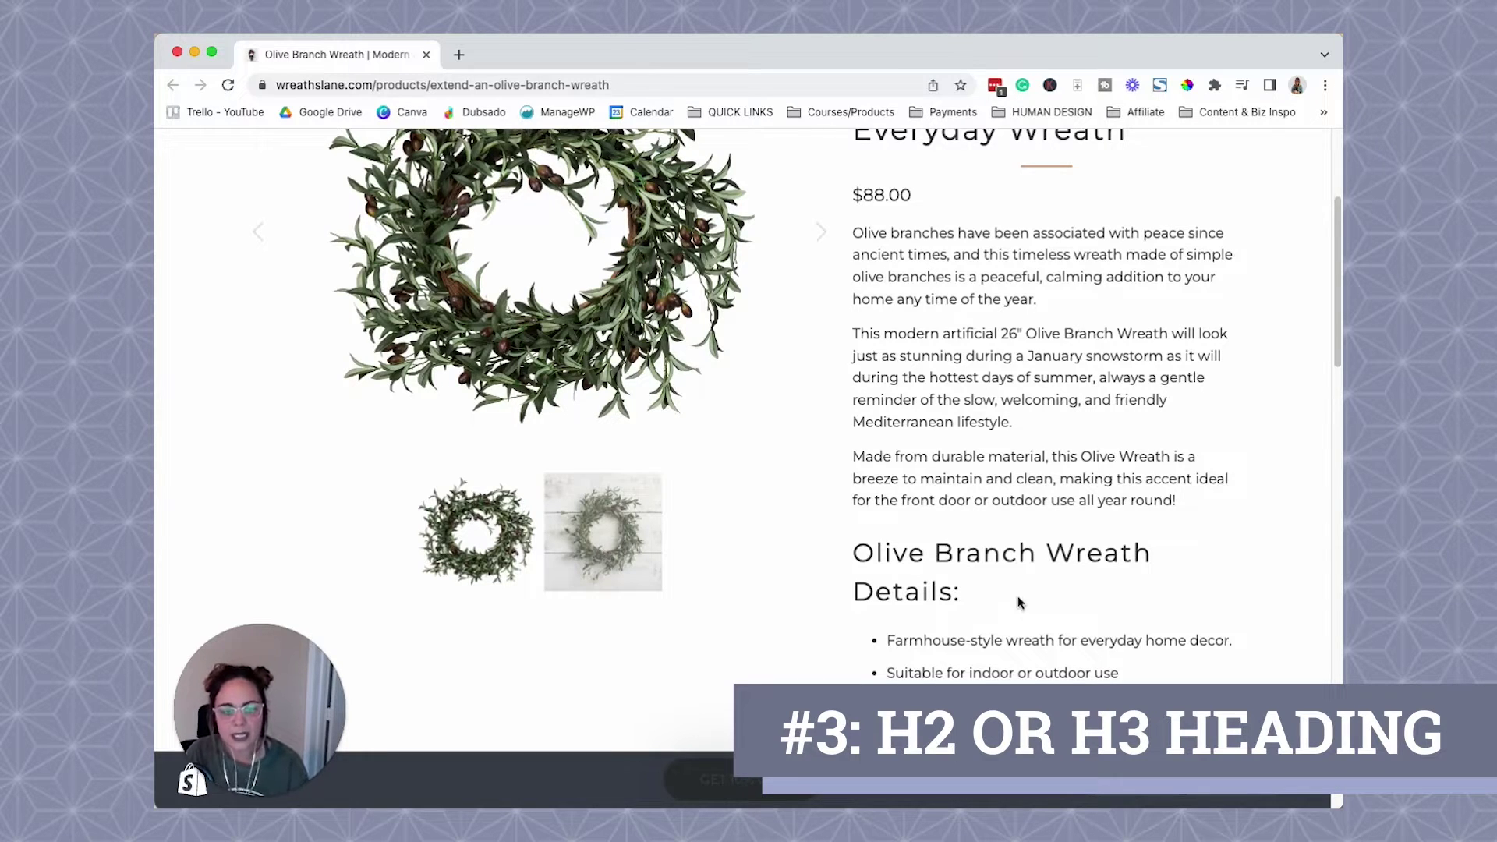
left_click_drag(986, 596, 893, 602)
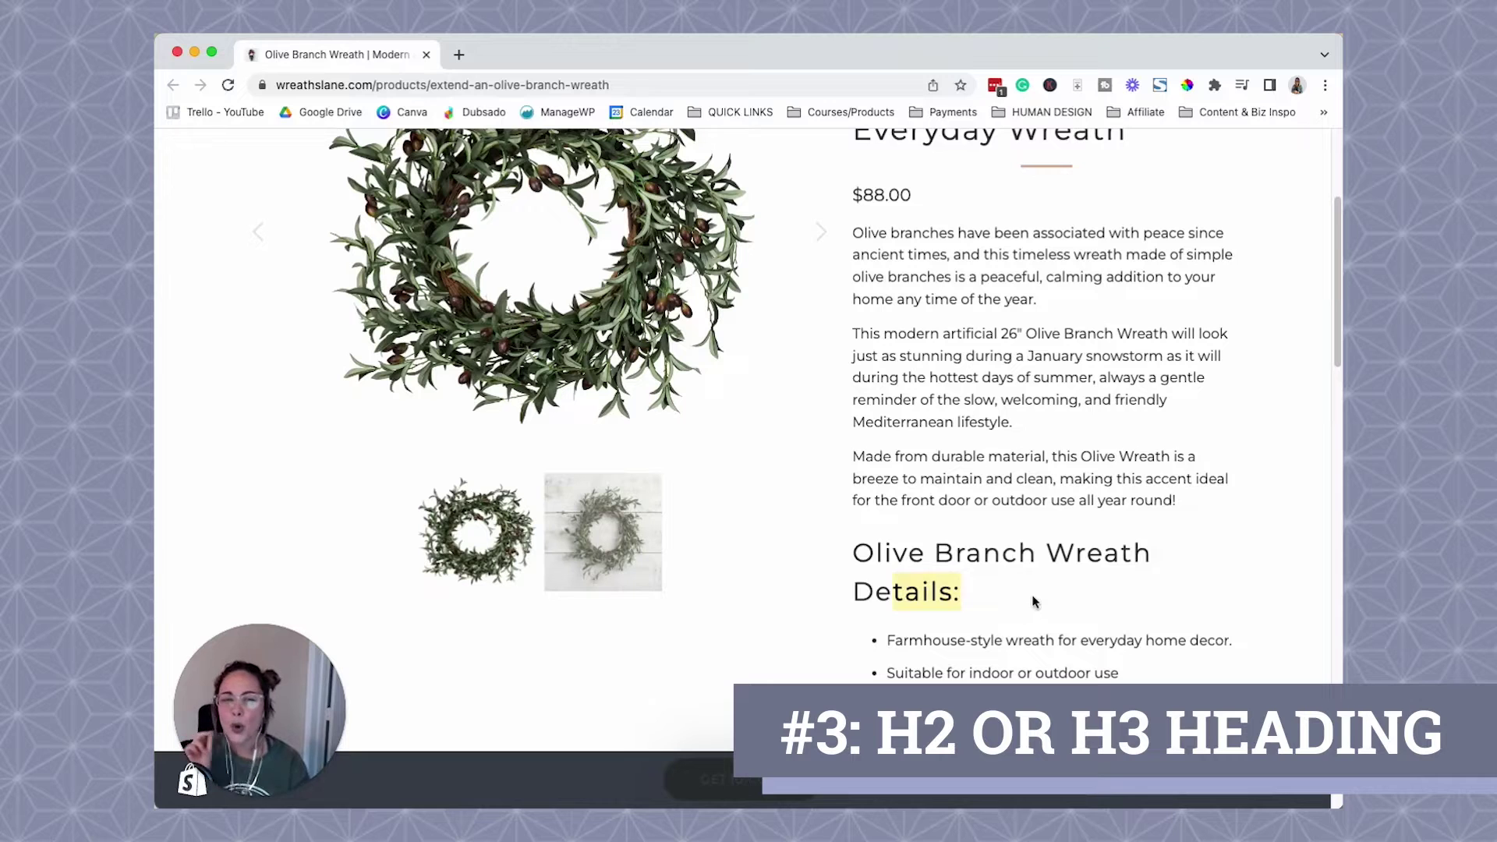
scroll(1035, 602, "down", 2)
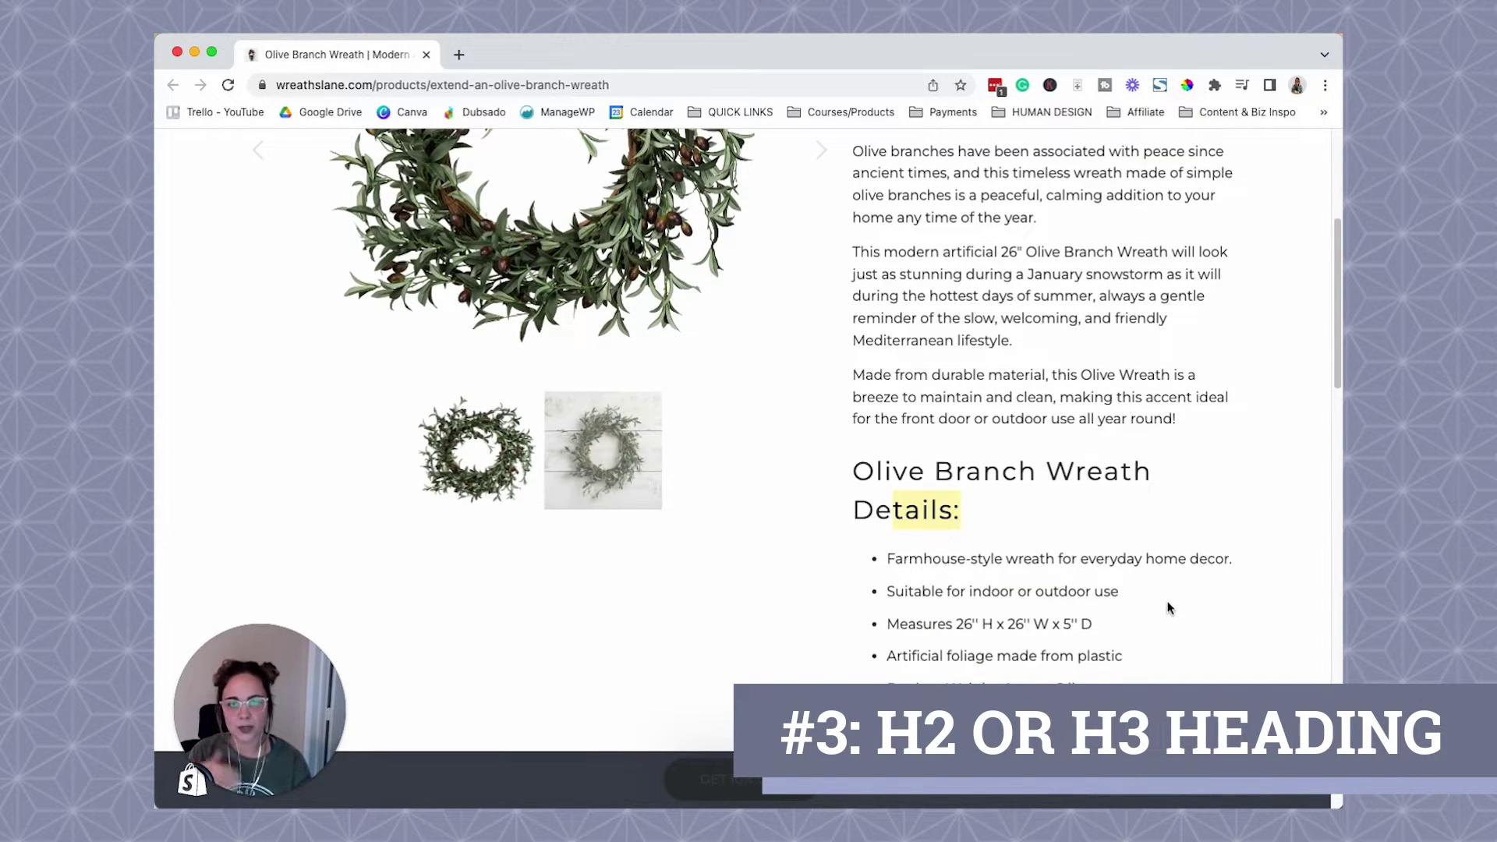
scroll(1167, 608, "down", 1)
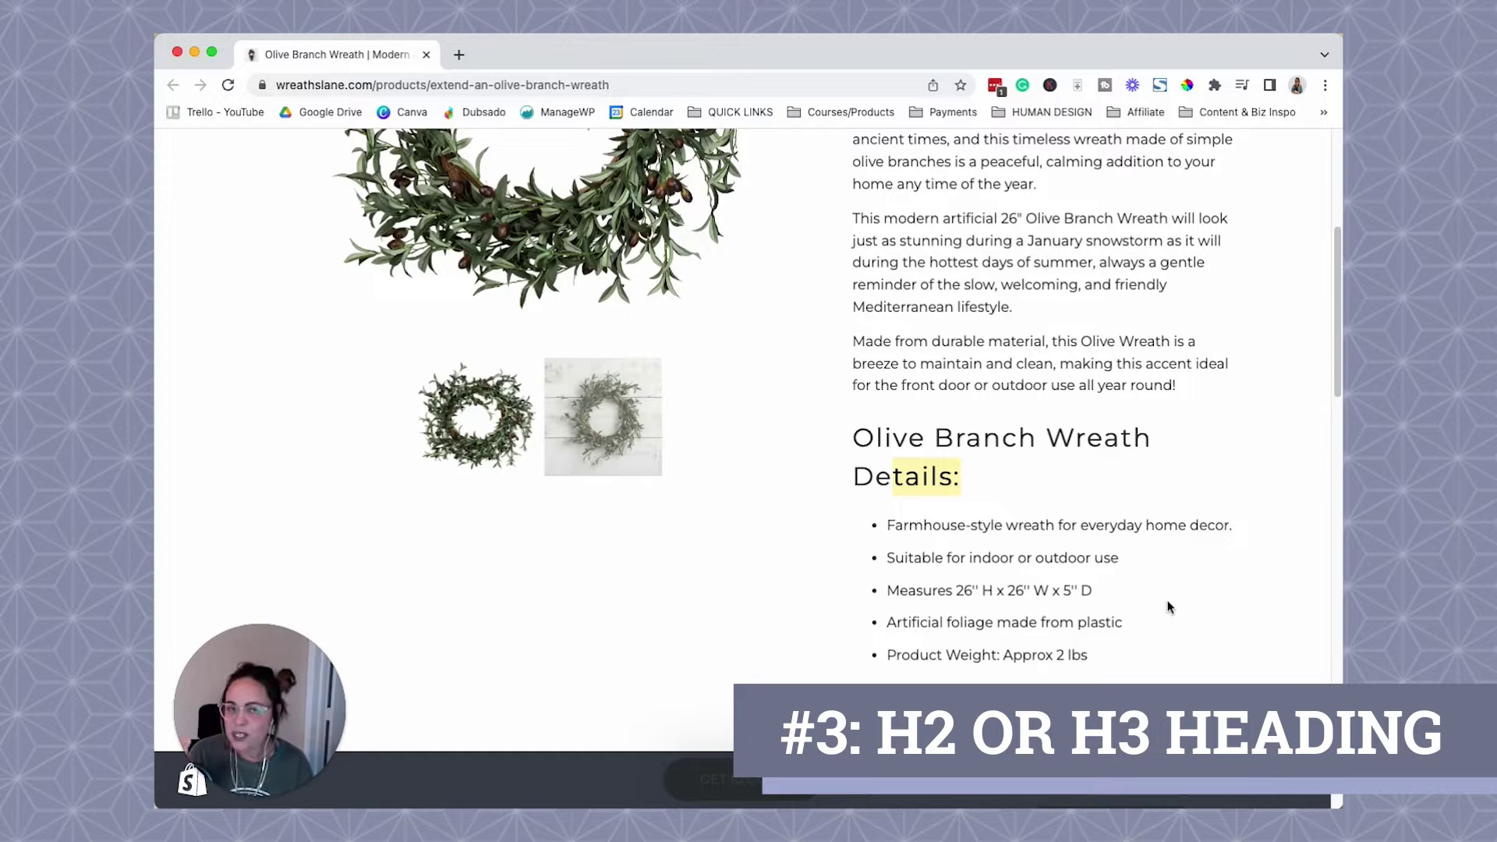
left_click_drag(1006, 528, 1102, 667)
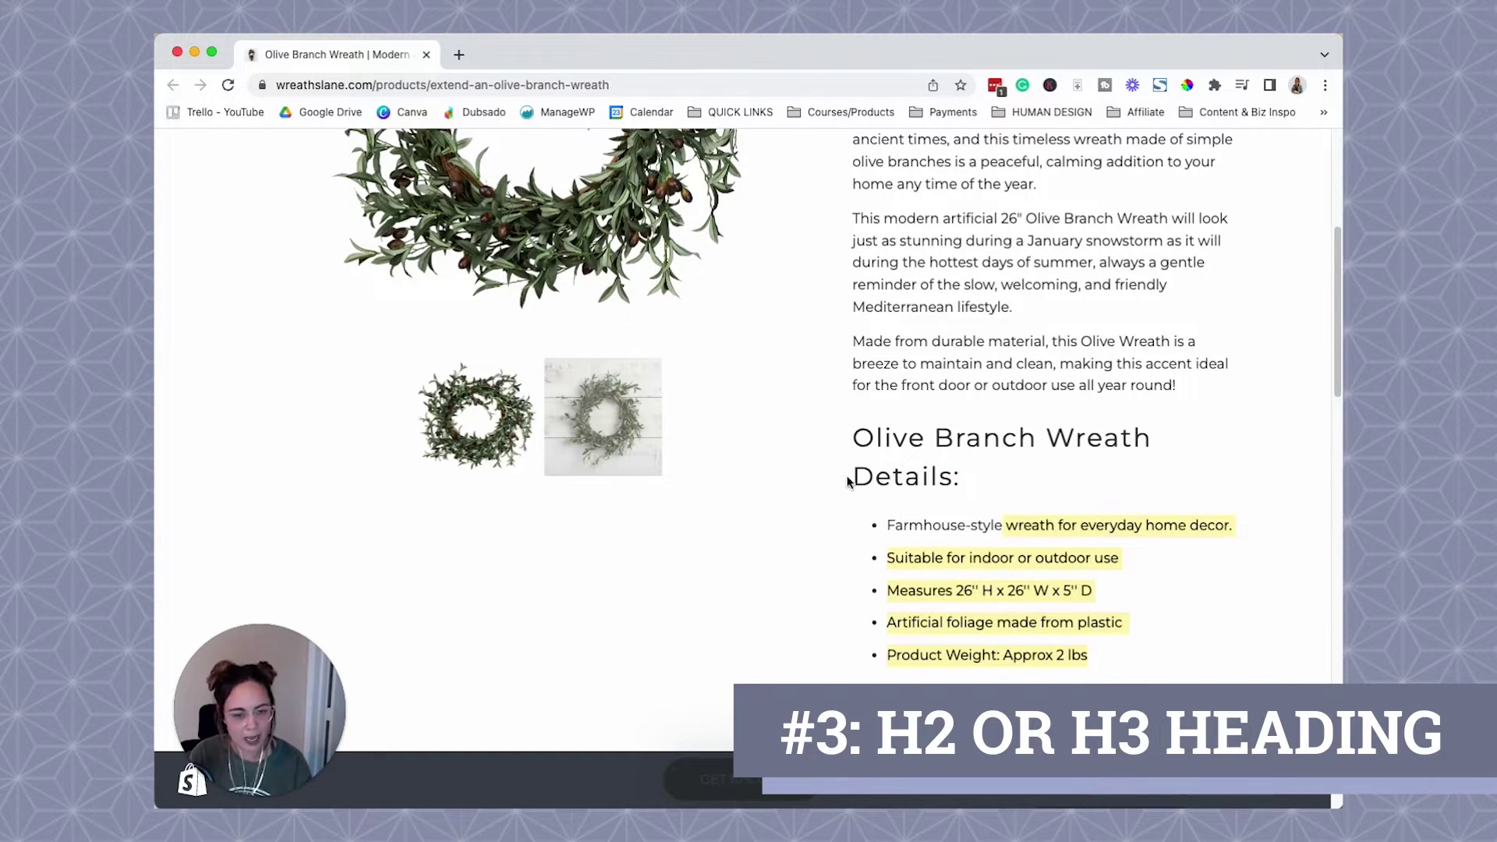
left_click_drag(968, 487, 889, 446)
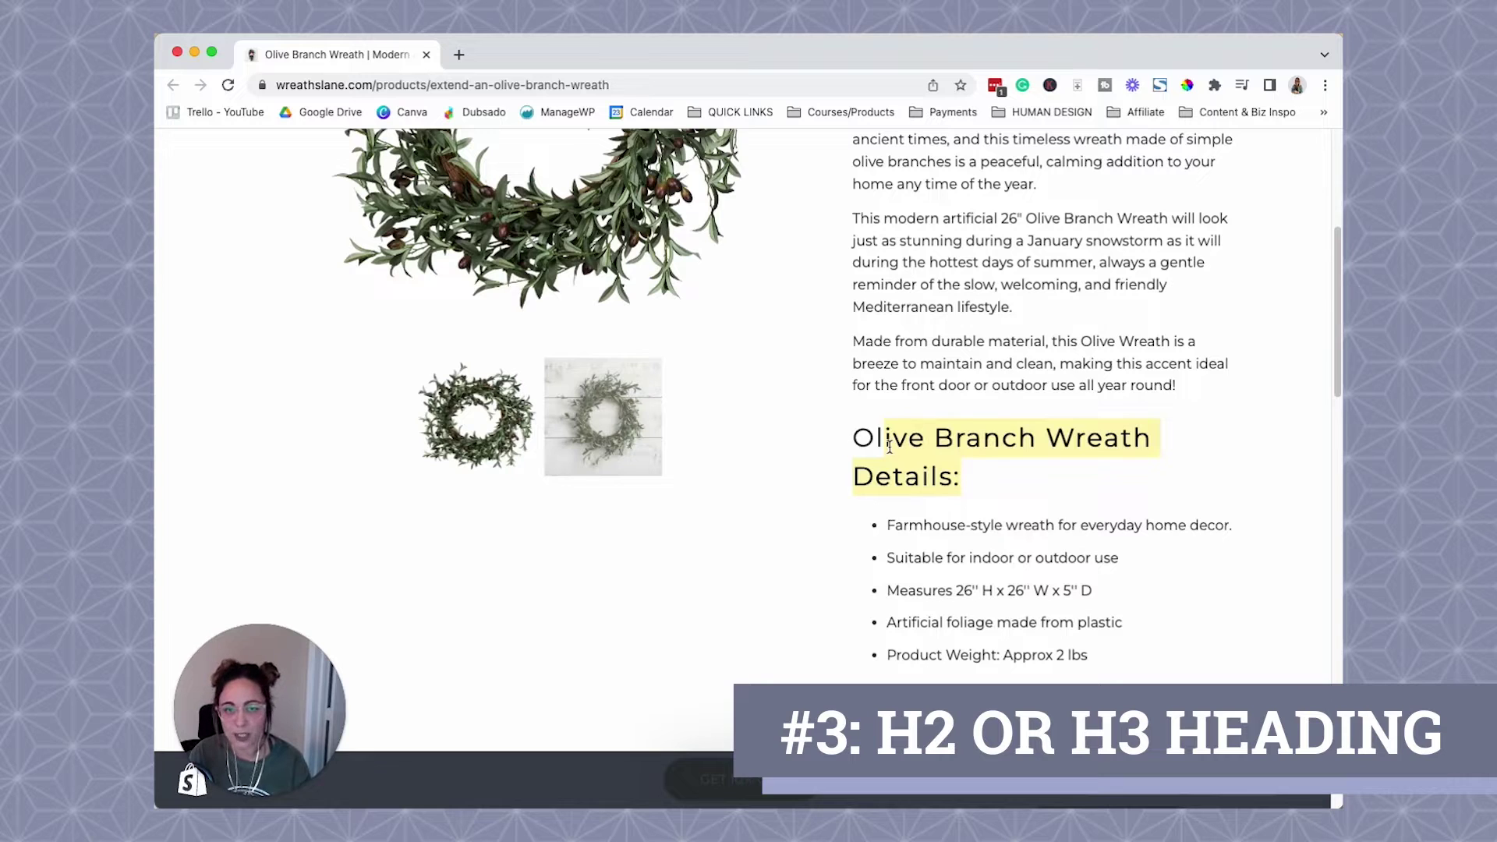
- Review the rest of the product page down to the recently viewed items, and highlight "Olive Branch Wreath" in the description again
scroll(1188, 570, "down", 1)
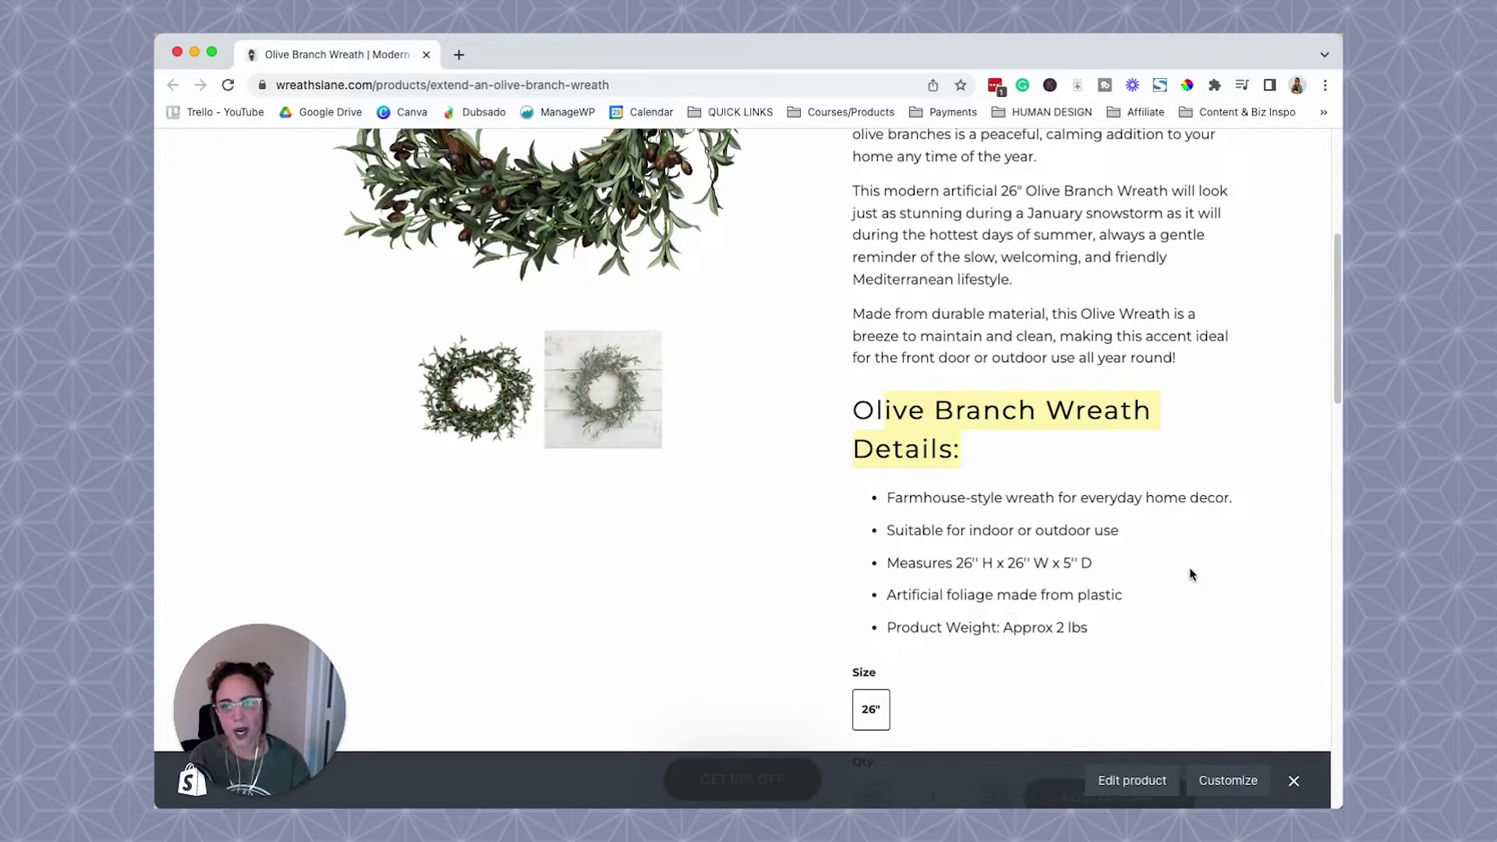
scroll(1195, 570, "down", 5)
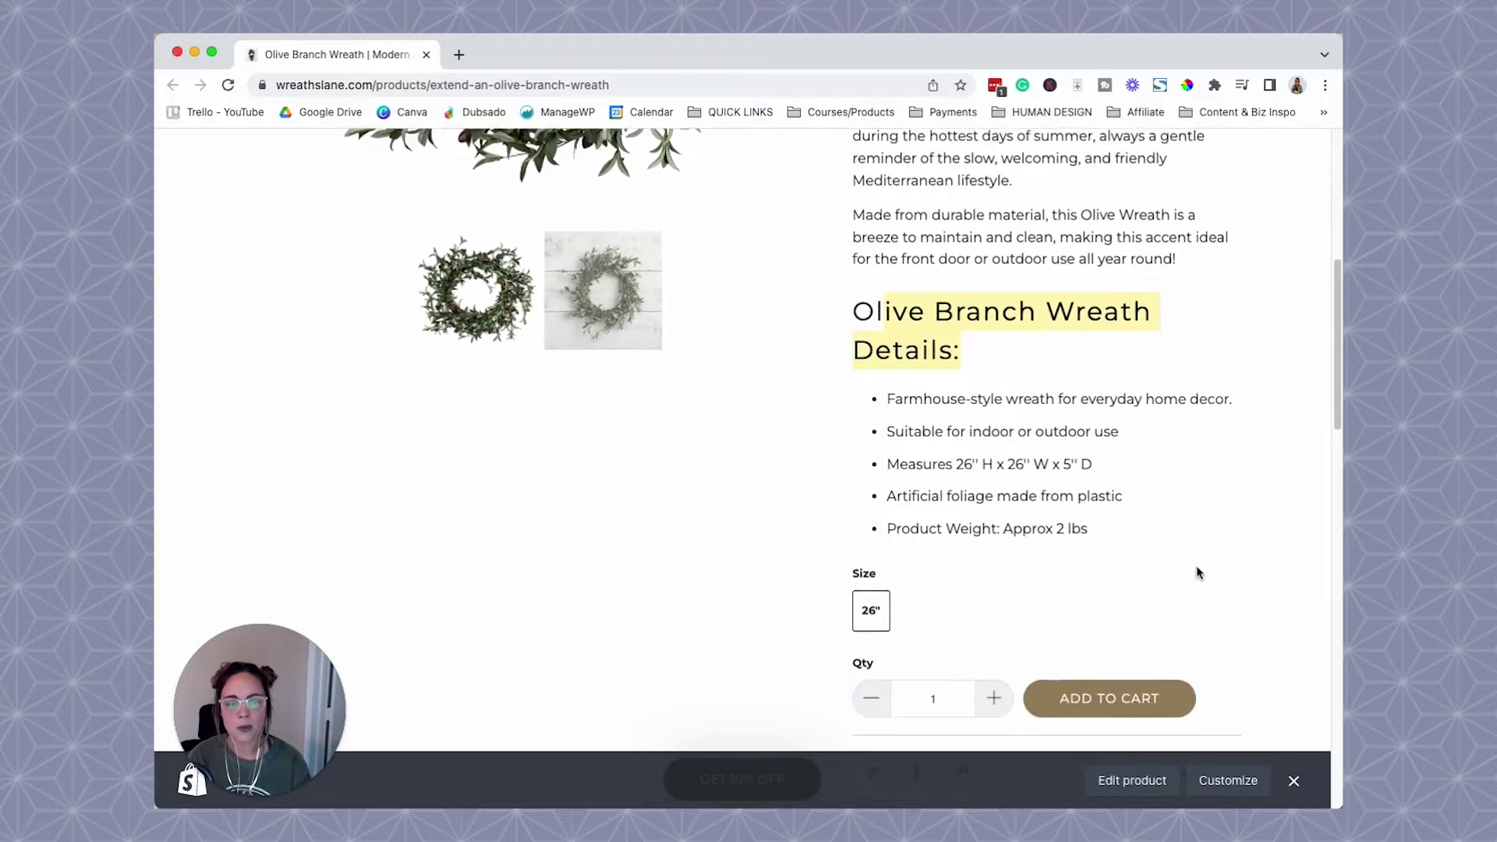
scroll(1201, 561, "down", 2)
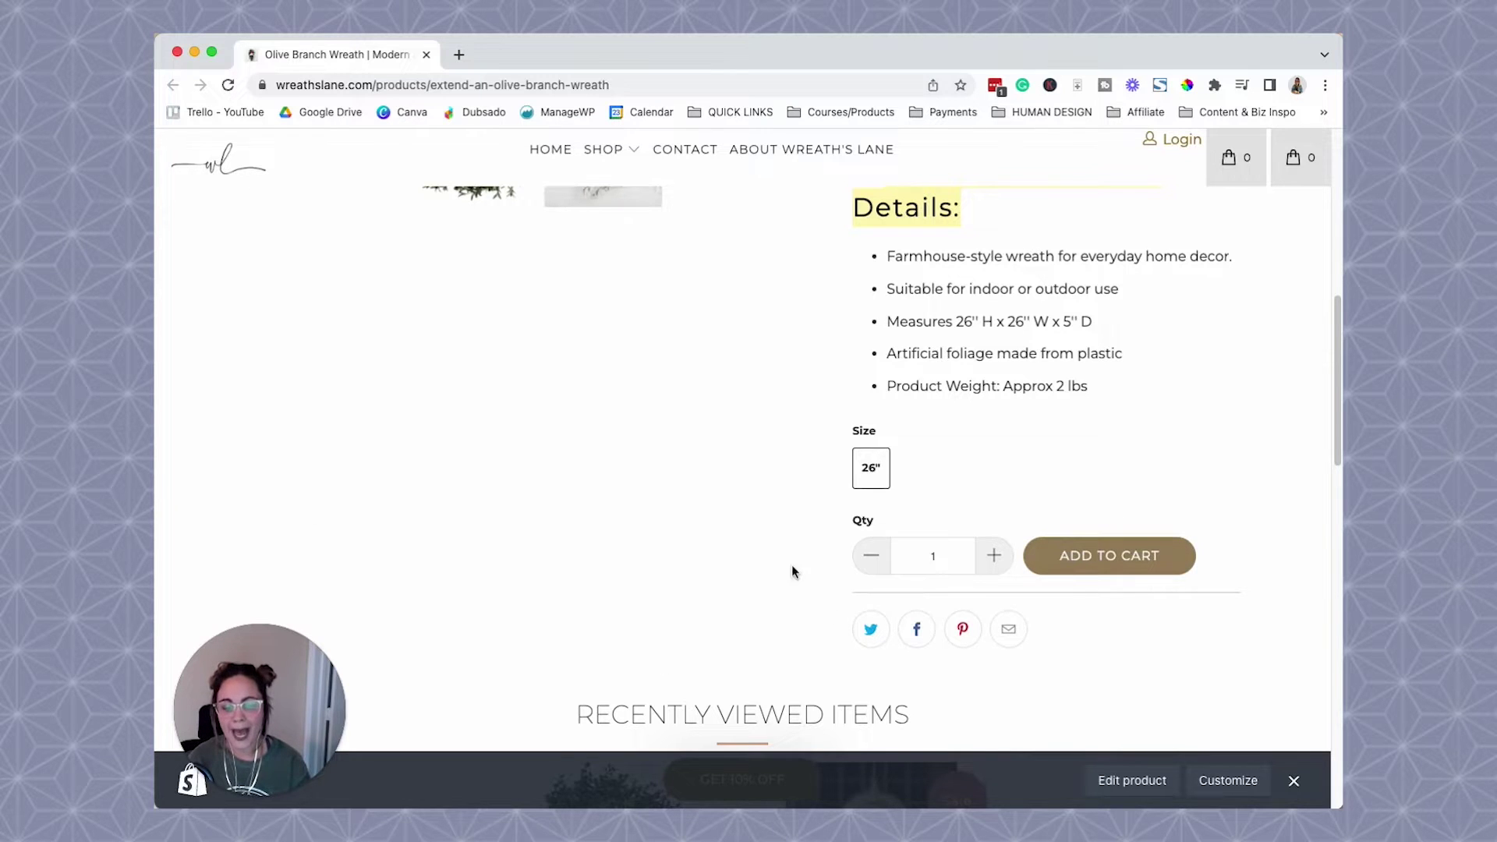
scroll(780, 569, "down", 3)
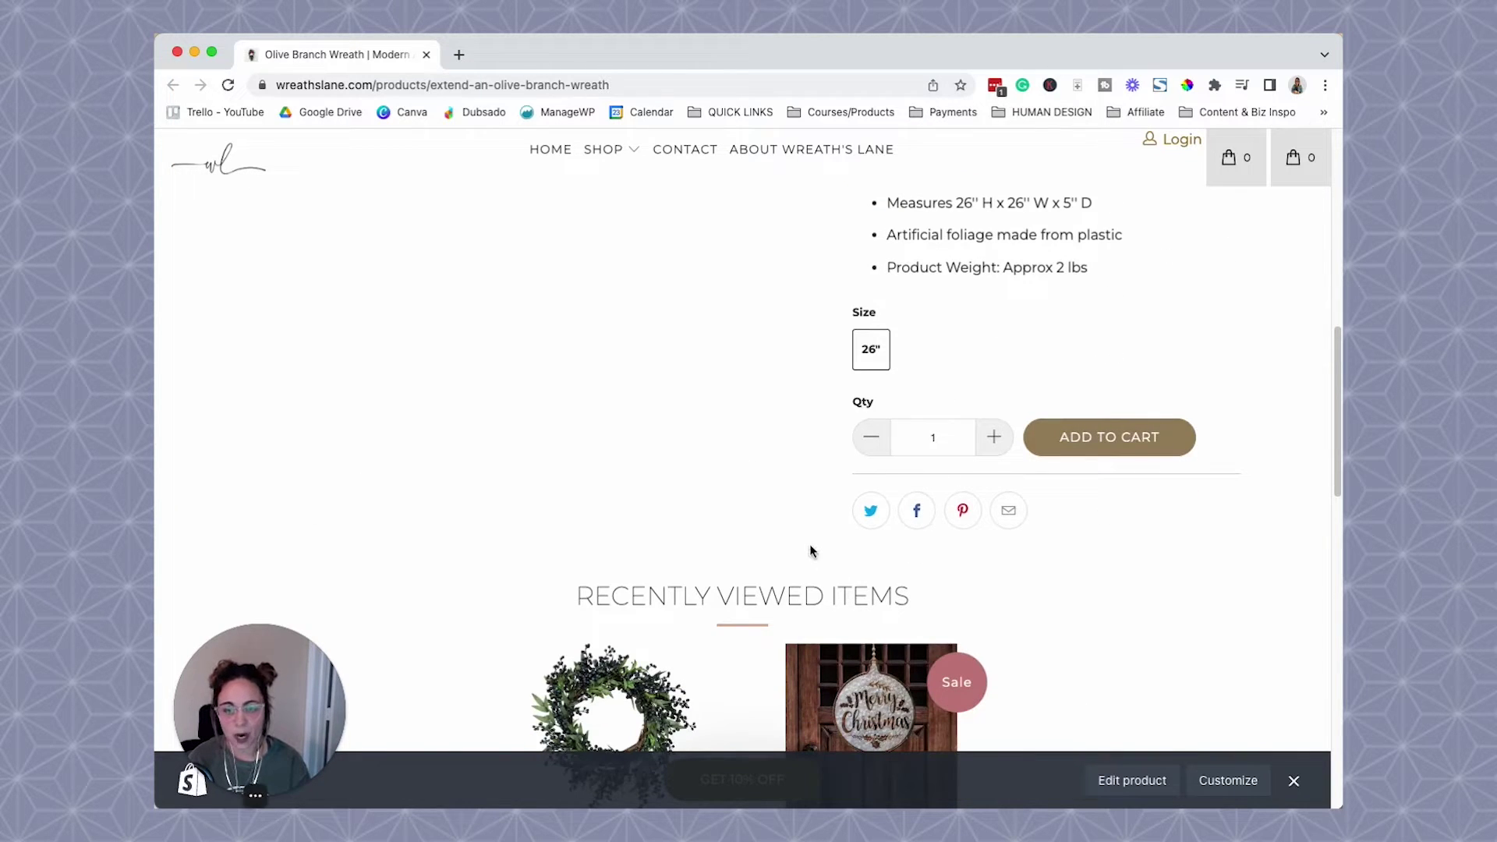
scroll(846, 609, "up", 10)
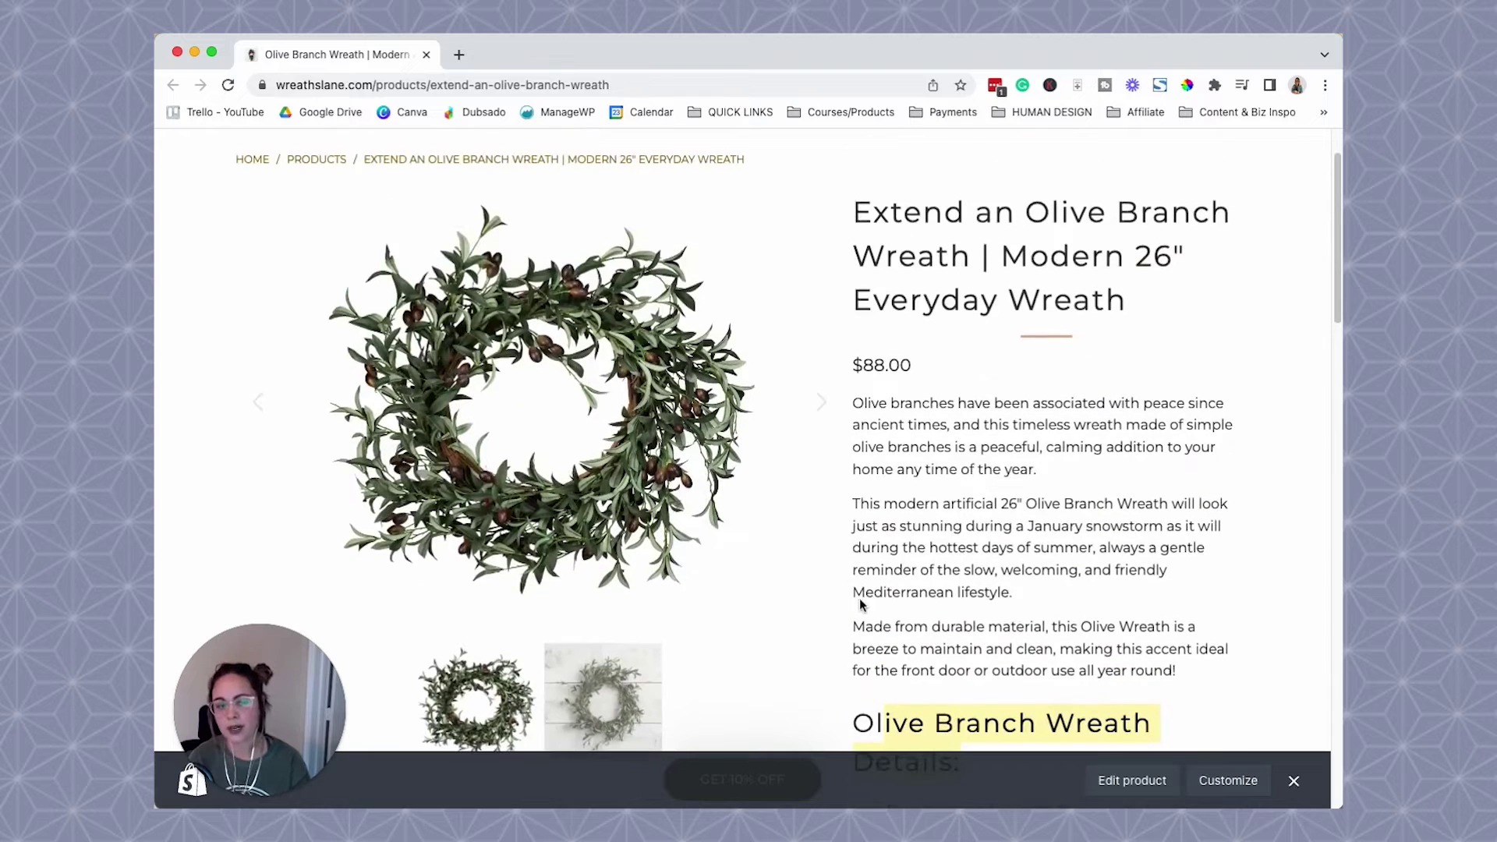
left_click_drag(1028, 503, 1166, 500)
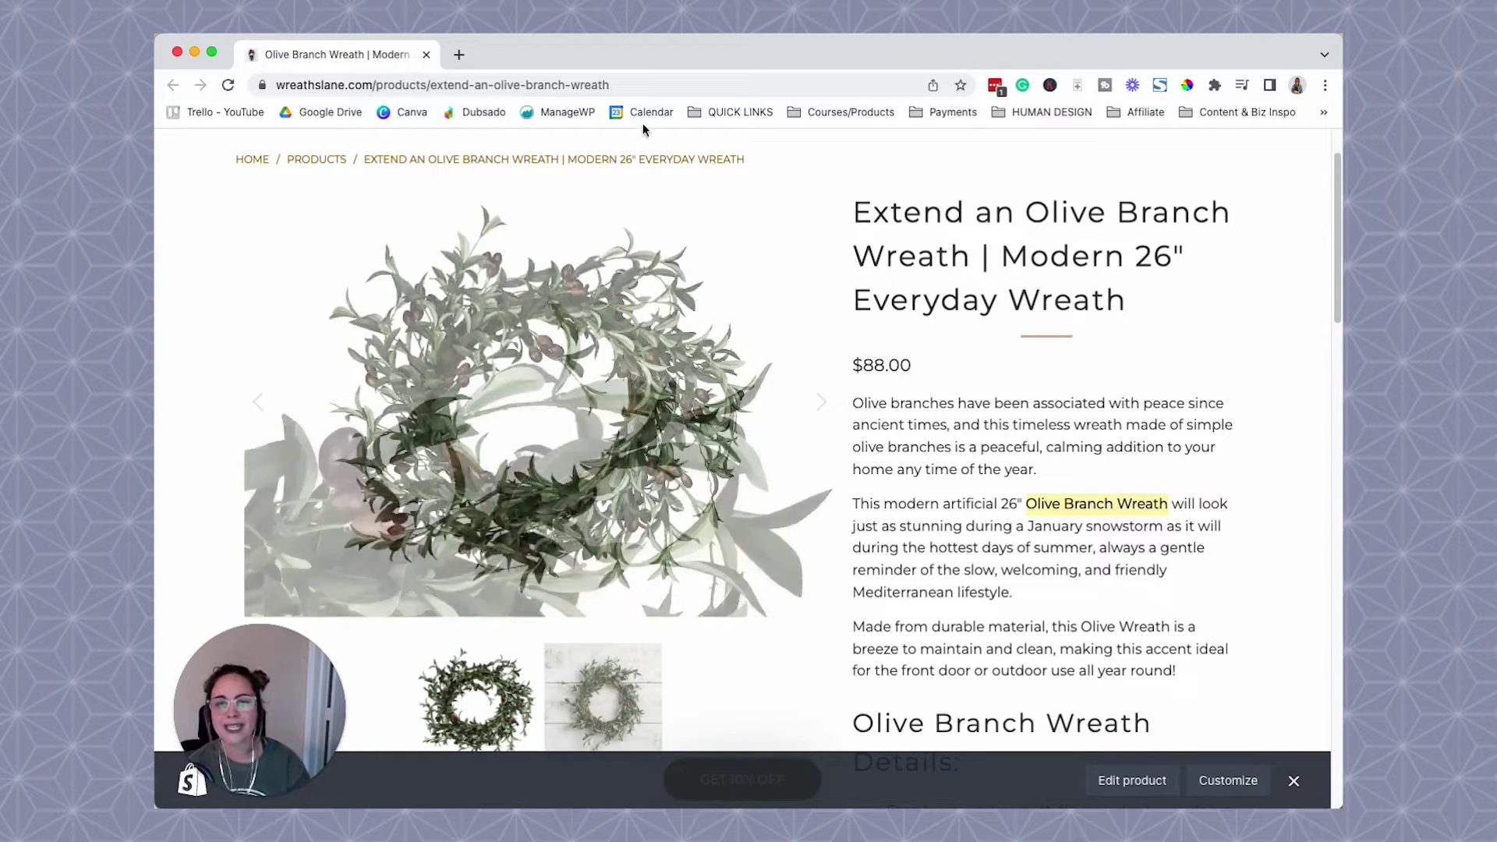
- Show the full page address and highlight the "olive-branch-wreath" portion of the URL
left_click(643, 84)
key("Right")
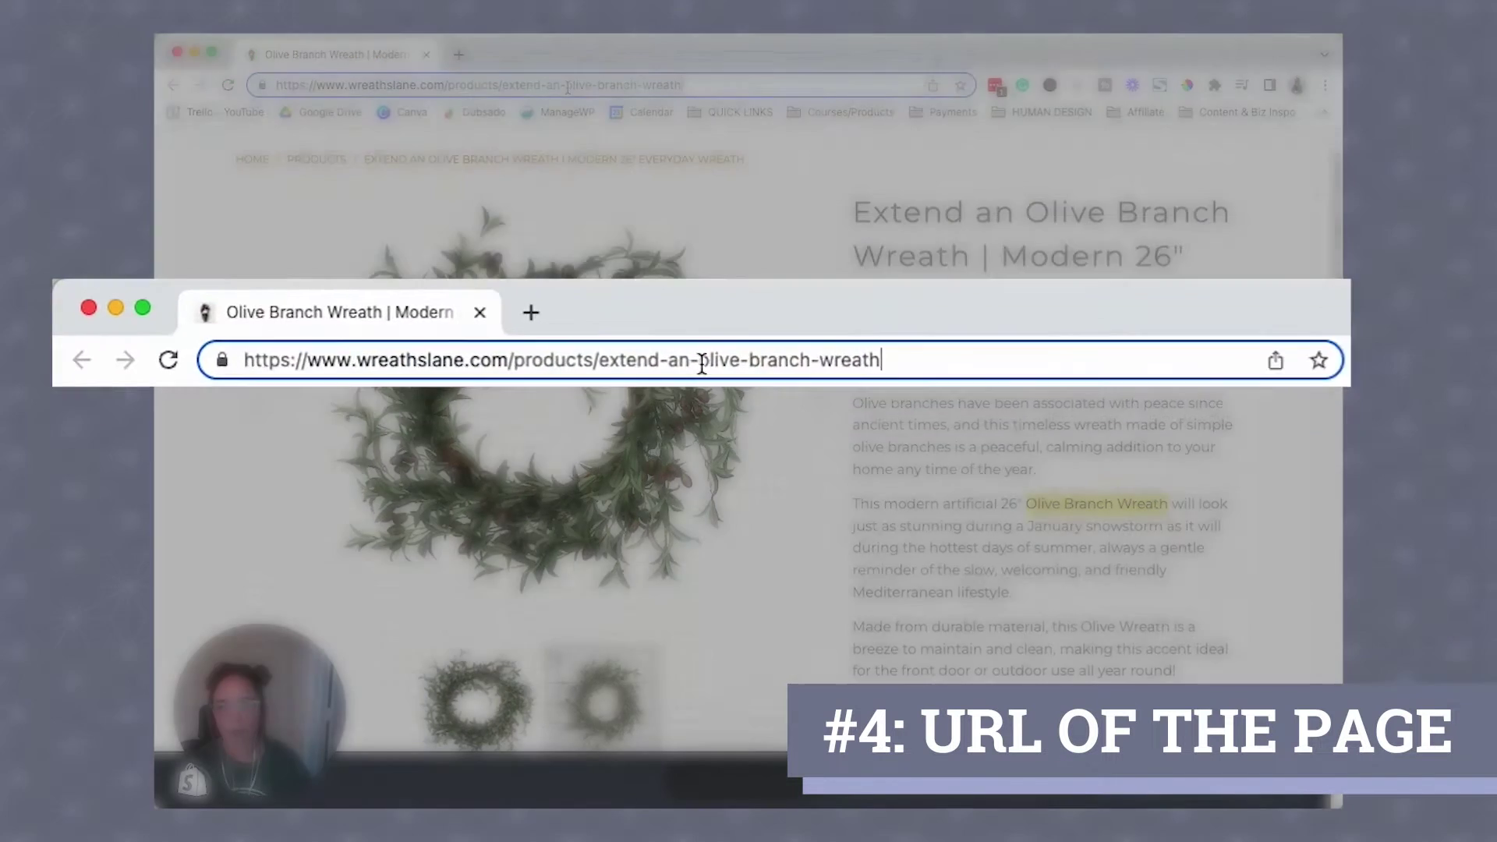
left_click_drag(566, 84, 689, 84)
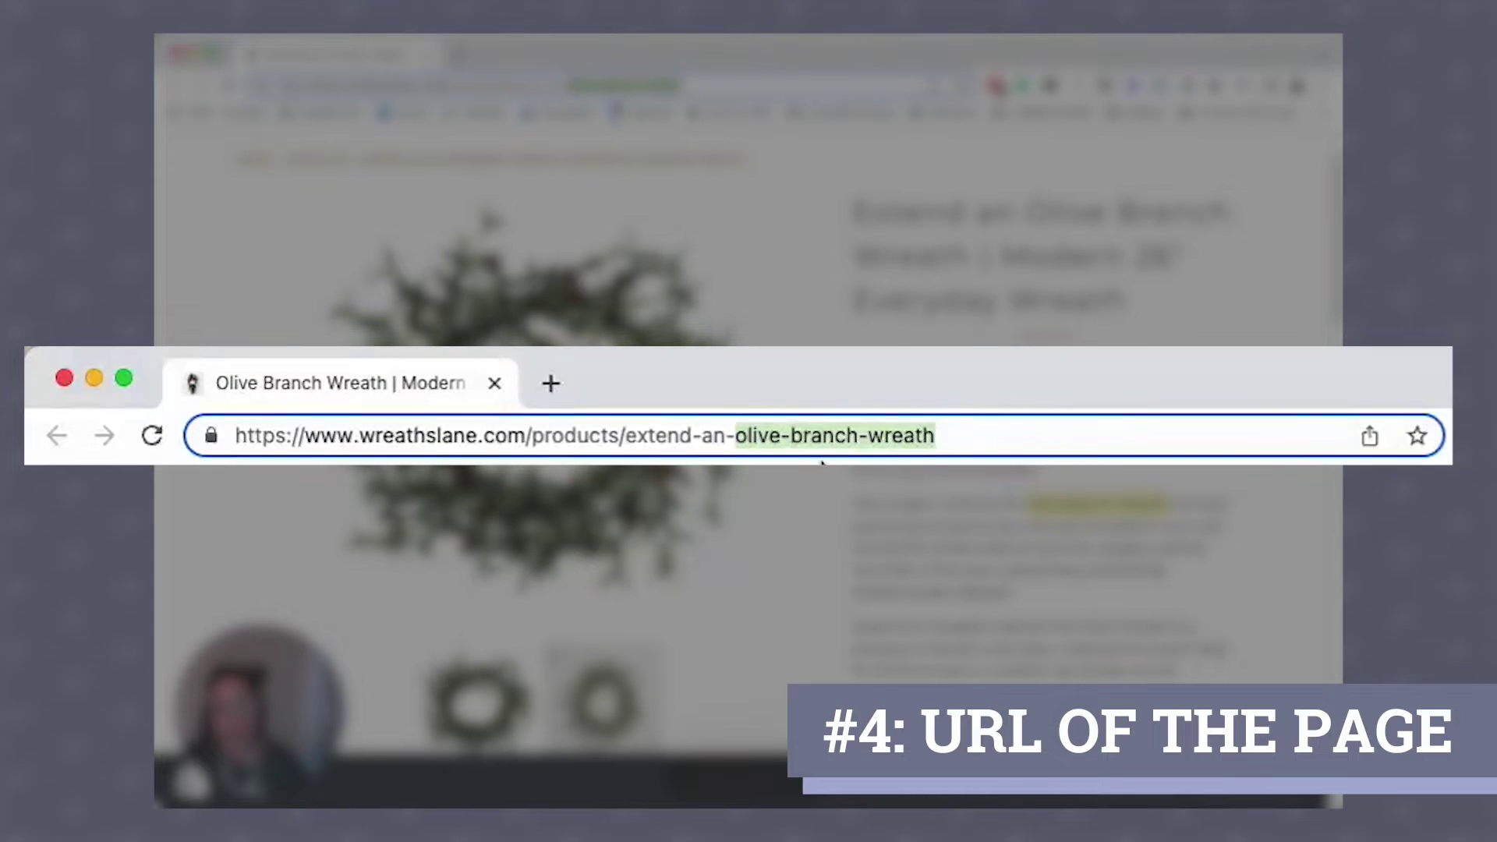
- Remove the hyphens between the keyword's words in the address so it ends in "olivebranchwreath", and highlight that part
left_click(597, 84)
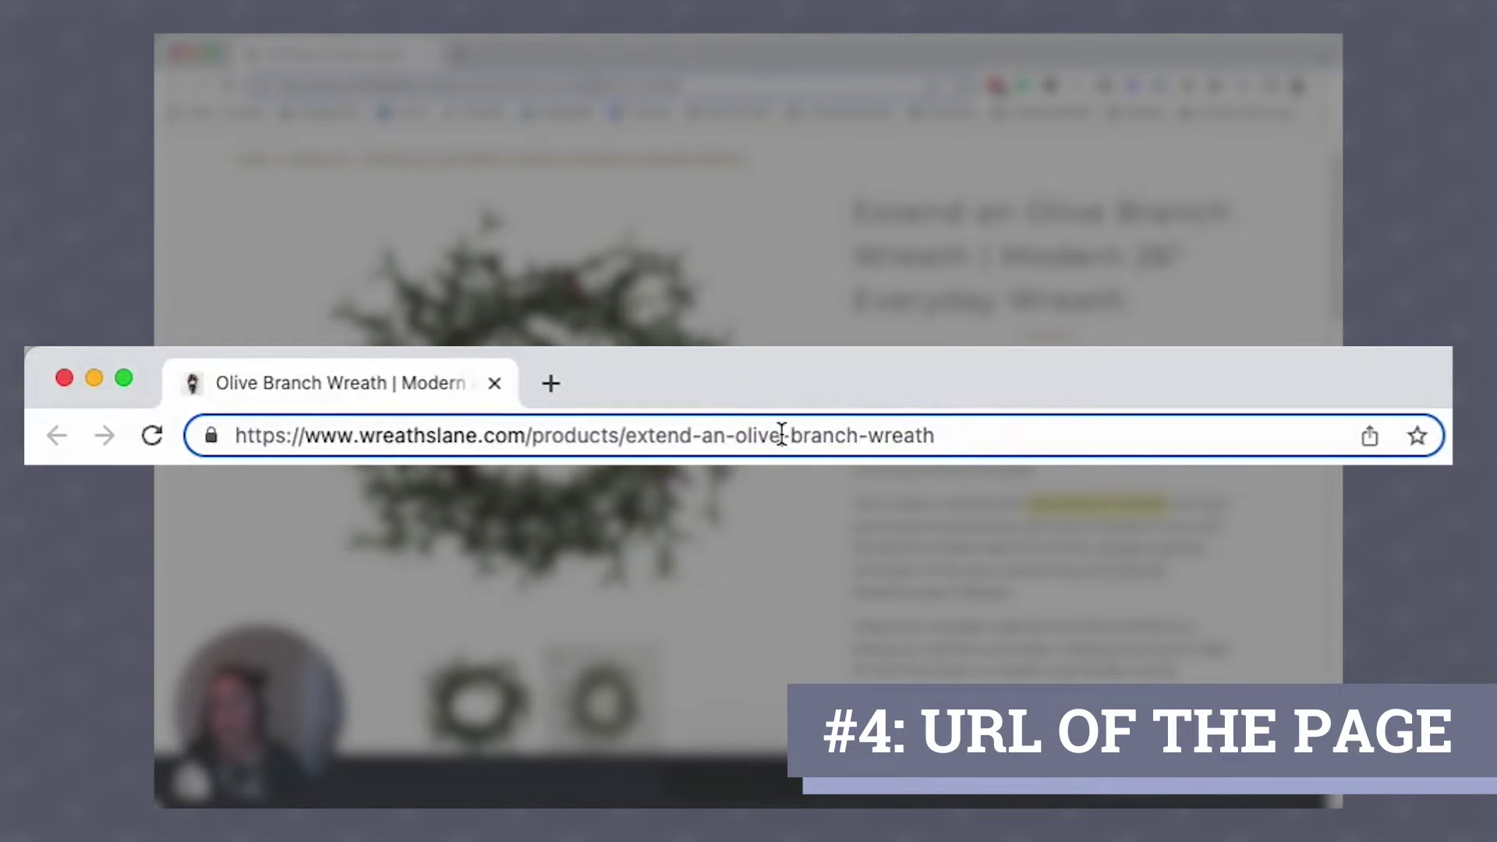
left_click_drag(599, 84, 603, 84)
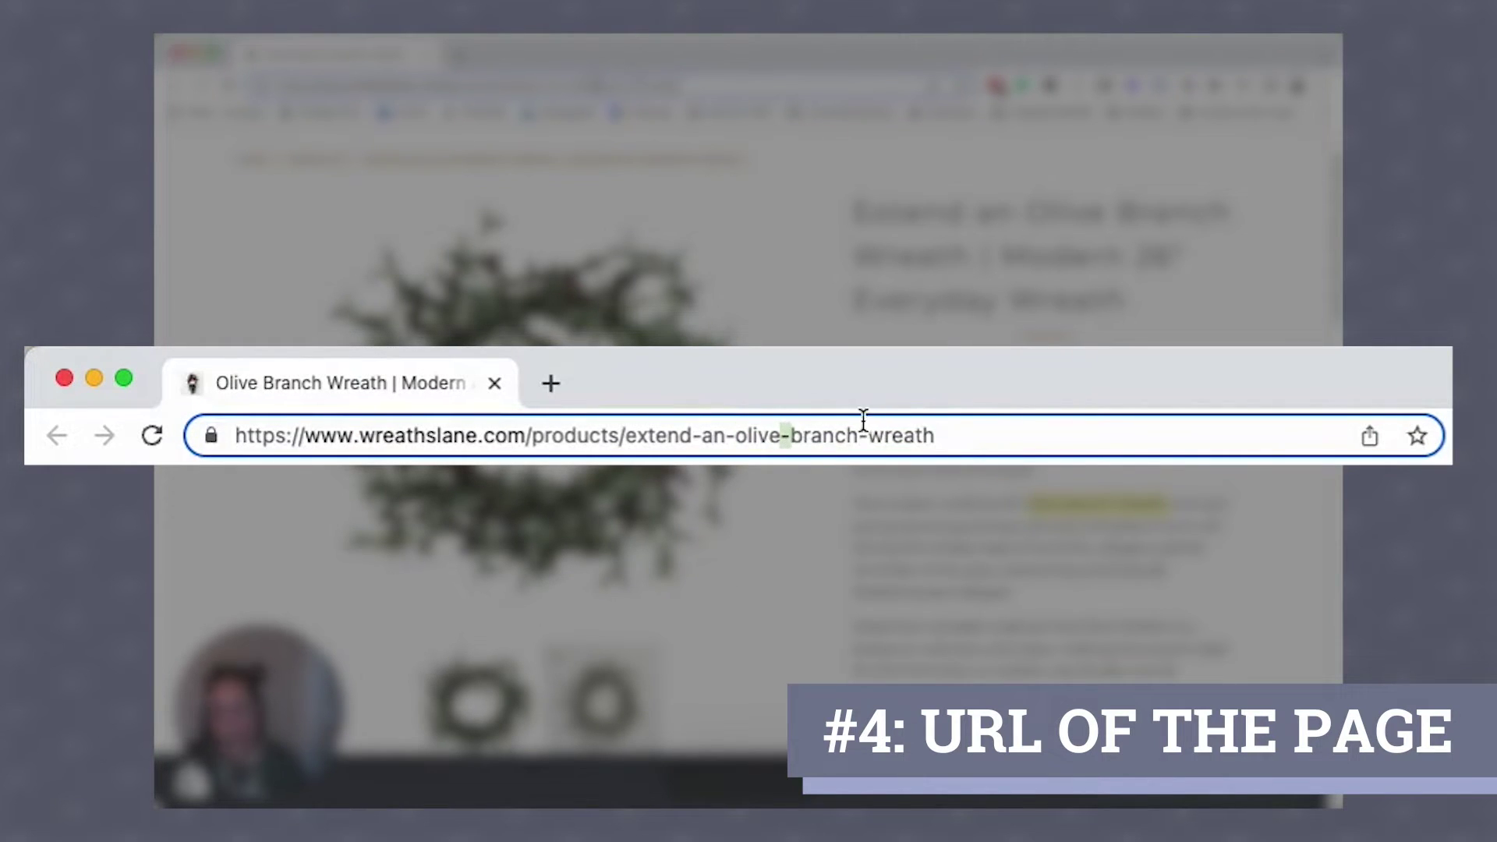
key("BackSpace")
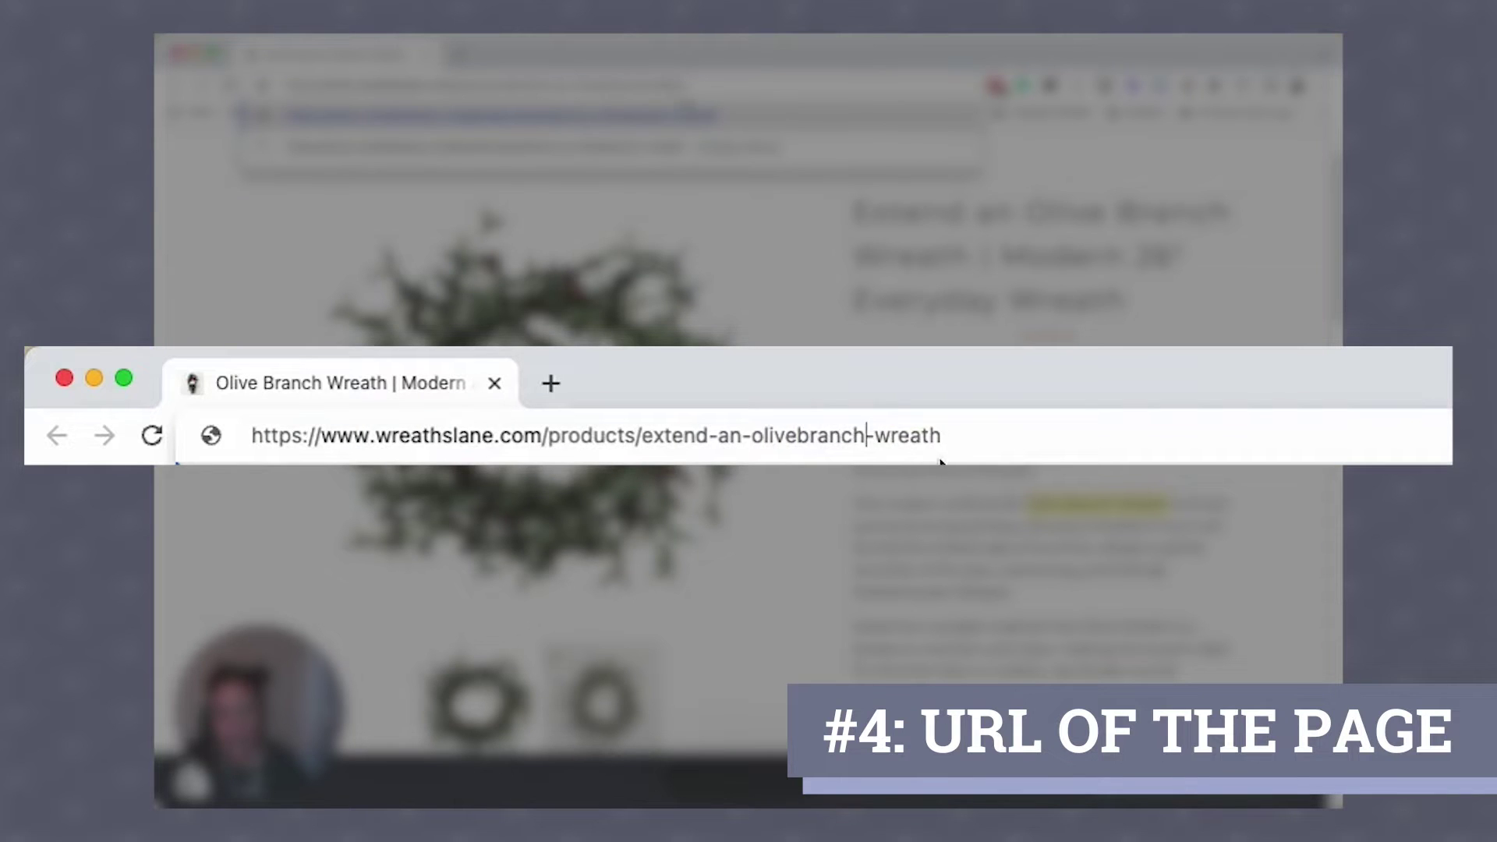
left_click(885, 434)
key("BackSpace")
left_click_drag(944, 435, 759, 435)
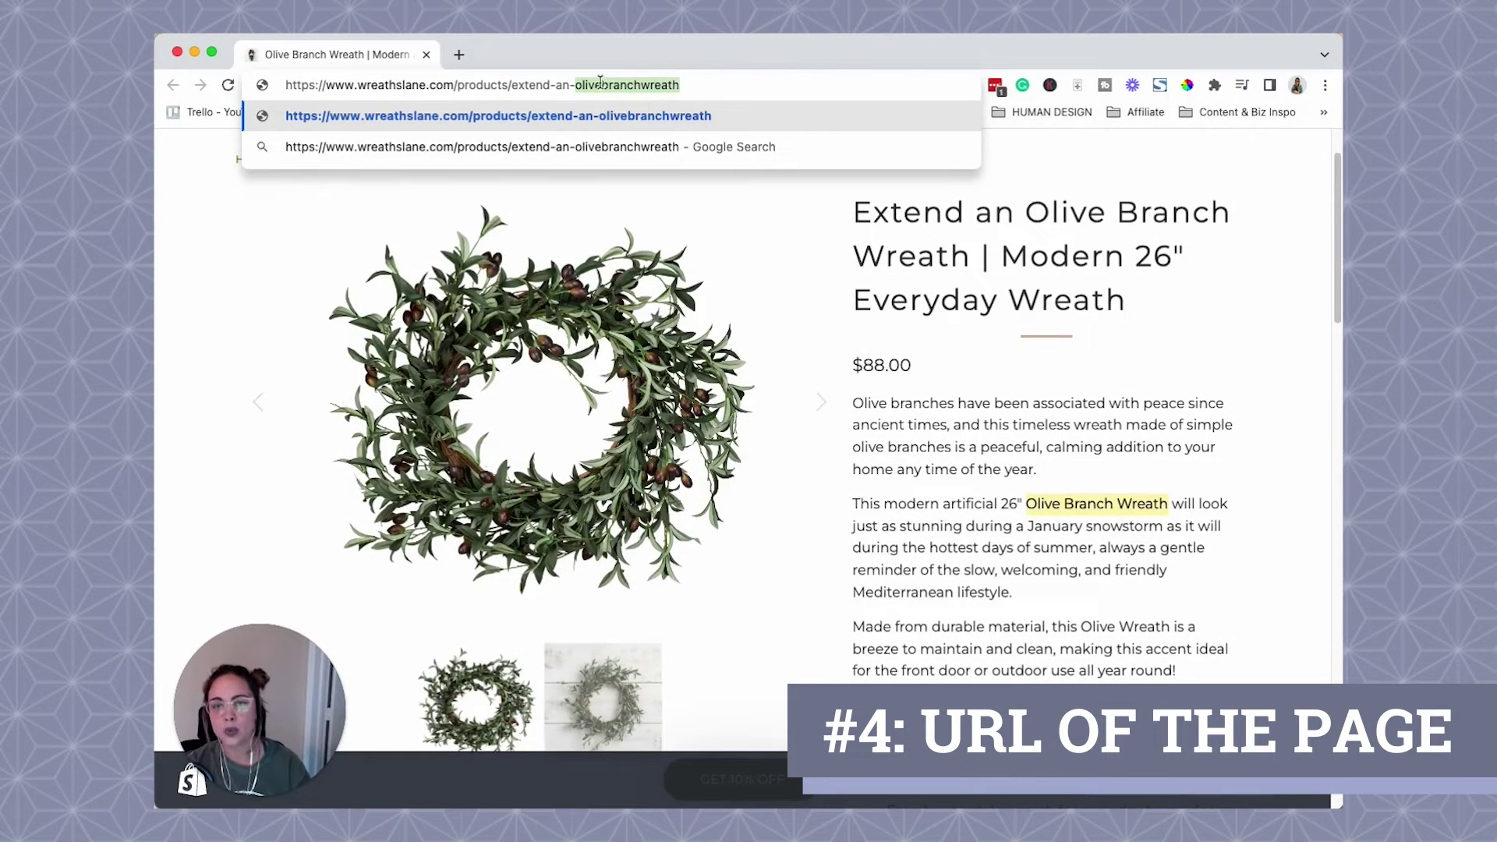
- Put the hyphens back into the address so it ends in "olive-branch-wreath", and return to the product page
left_click(598, 88)
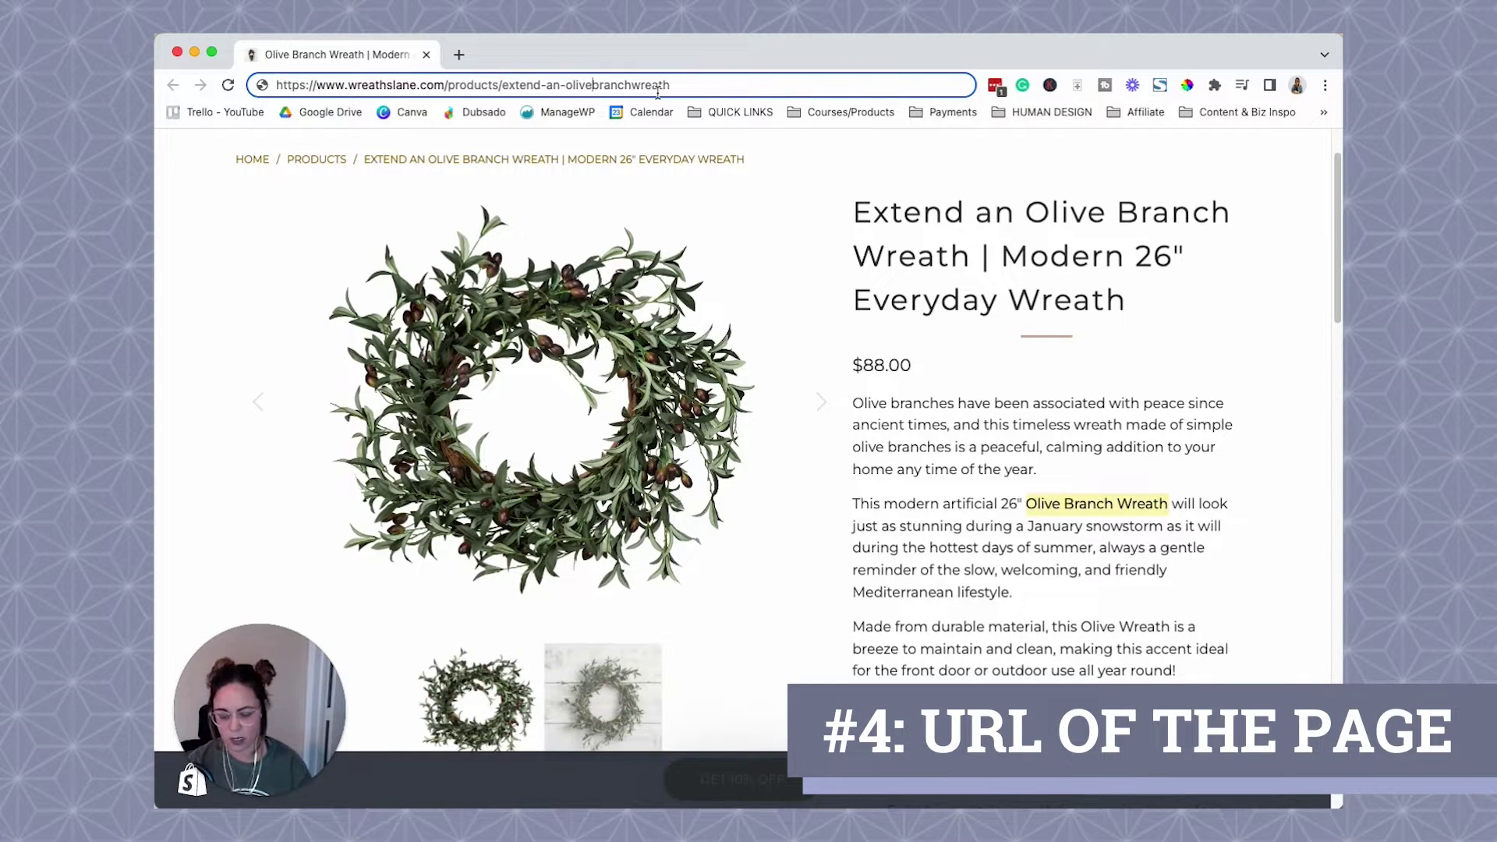
type("-")
key("Right")
key("Right")
key("Right")
key("Right")
key("Right")
key("Right")
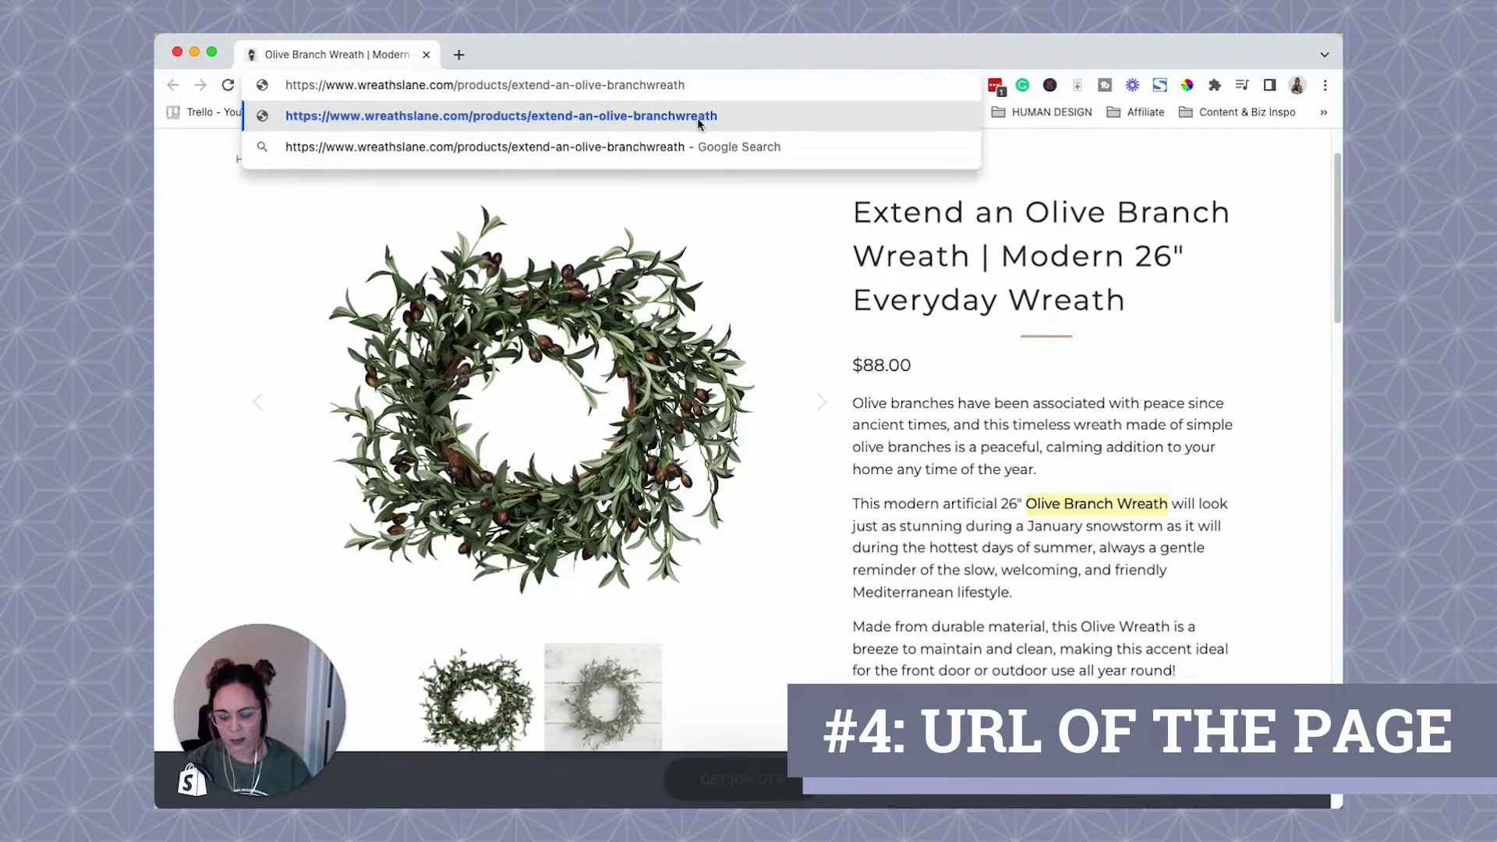
type("-")
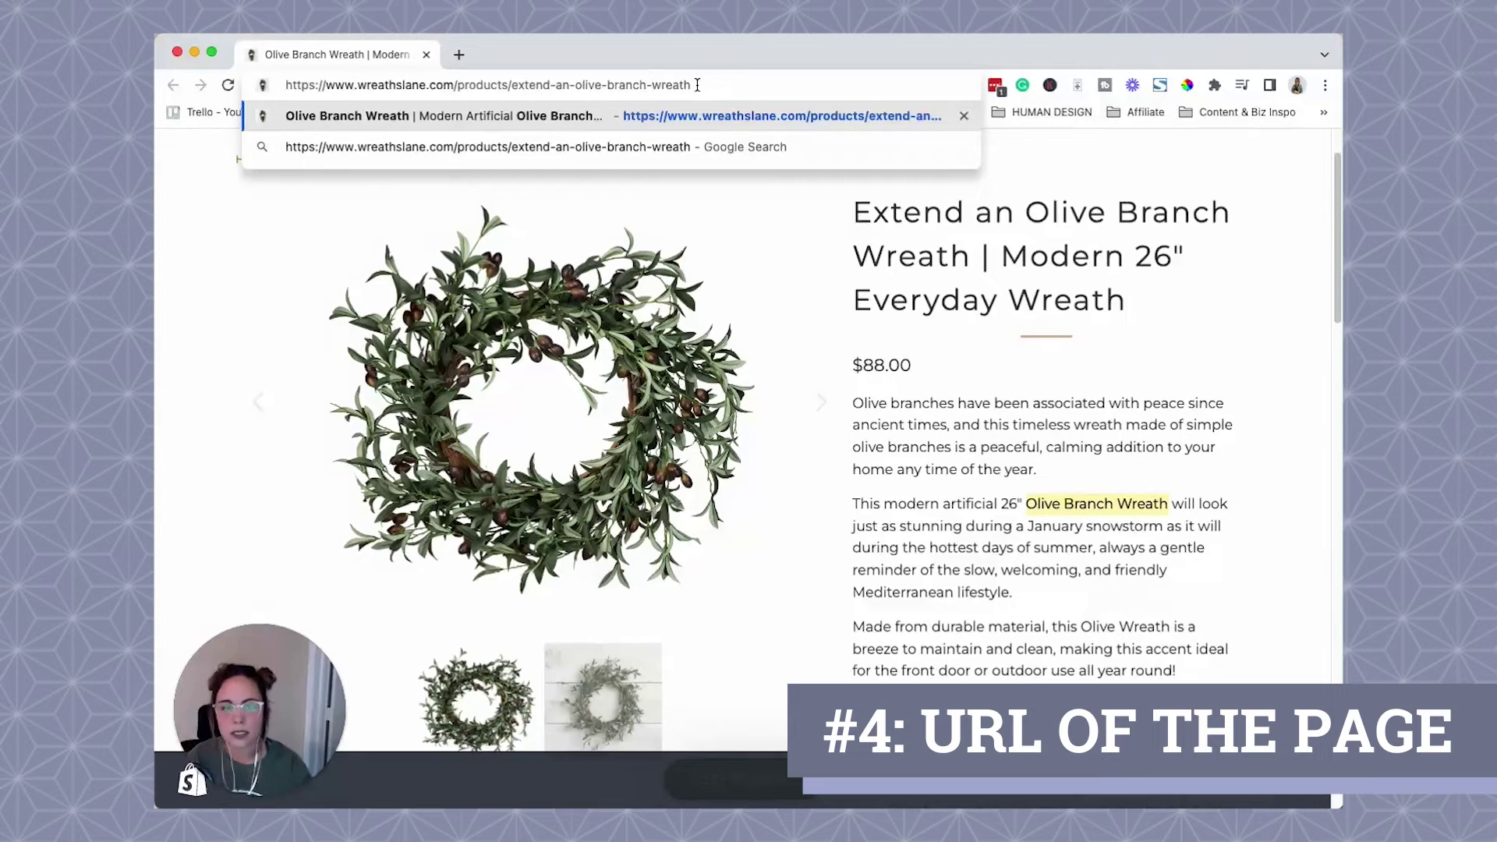
left_click(997, 507)
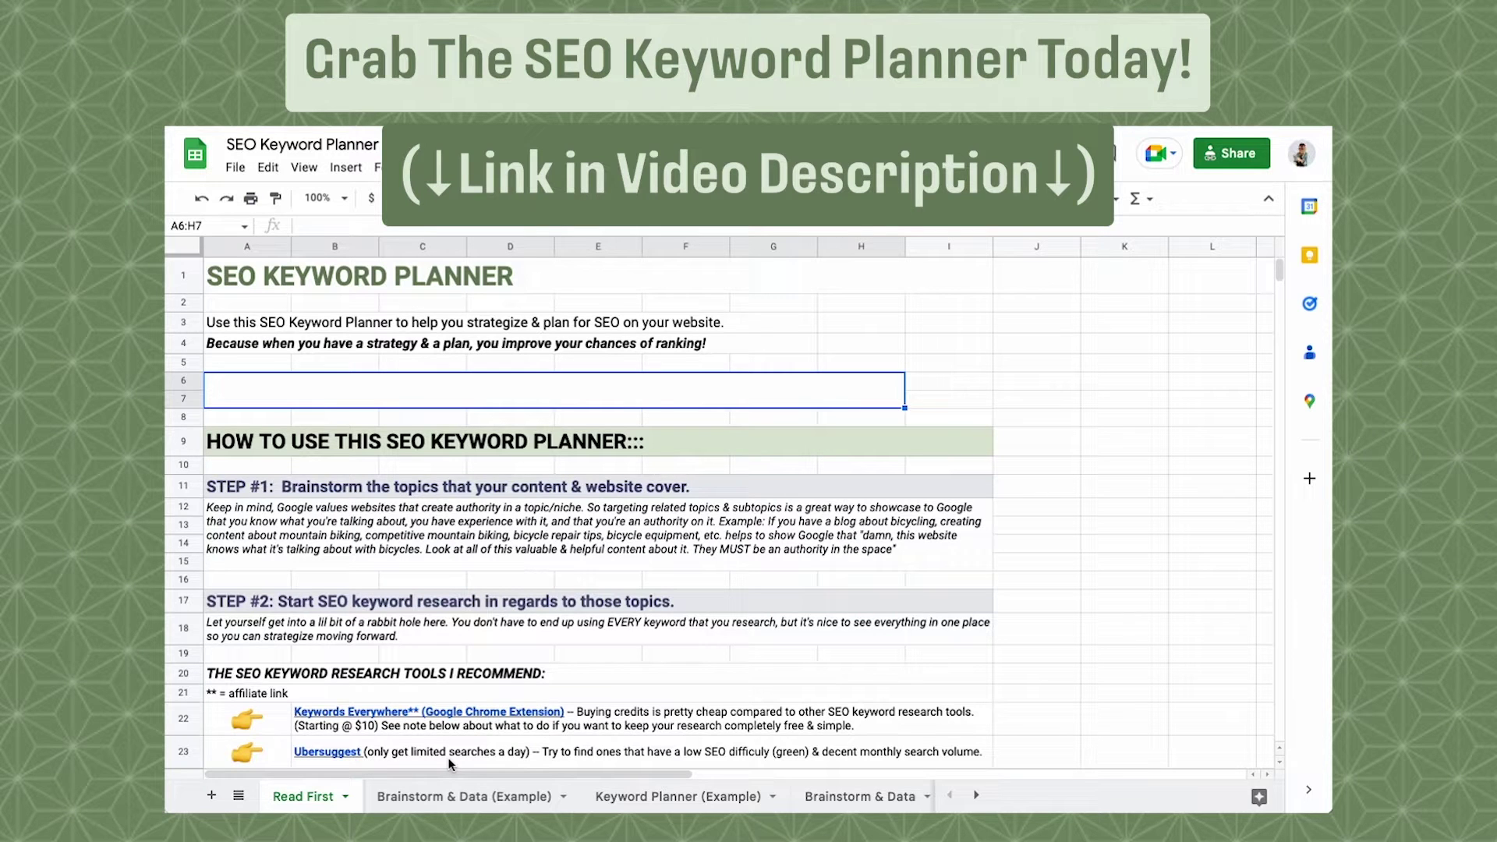
- Look through the SEO Keyword Planner spreadsheet's example and blank Brainstorm & Data and Keyword Planner sheets, and its Read First instructions
left_click(448, 797)
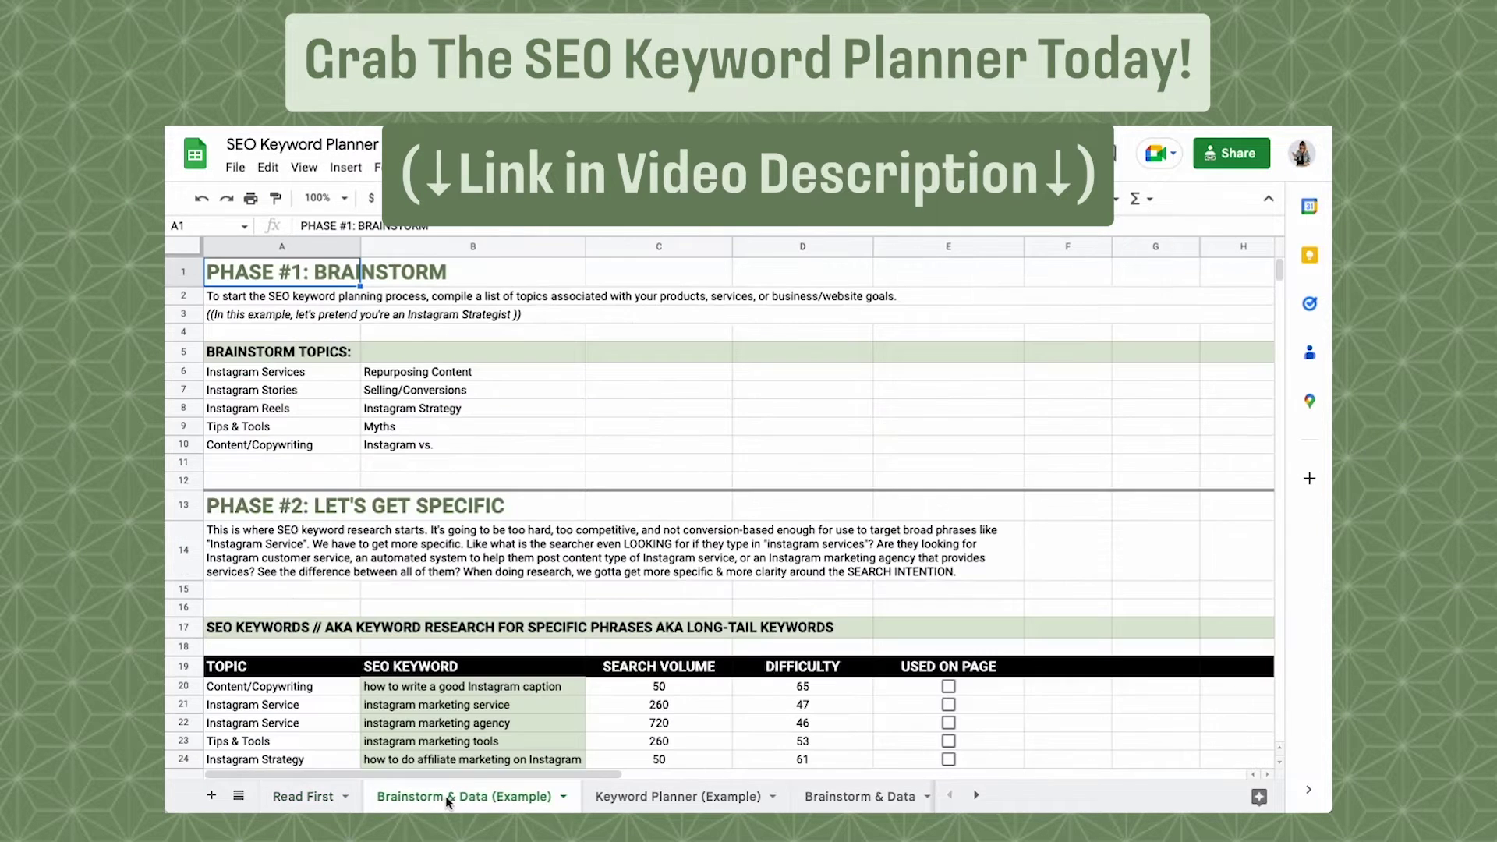
left_click(652, 799)
left_click(975, 796)
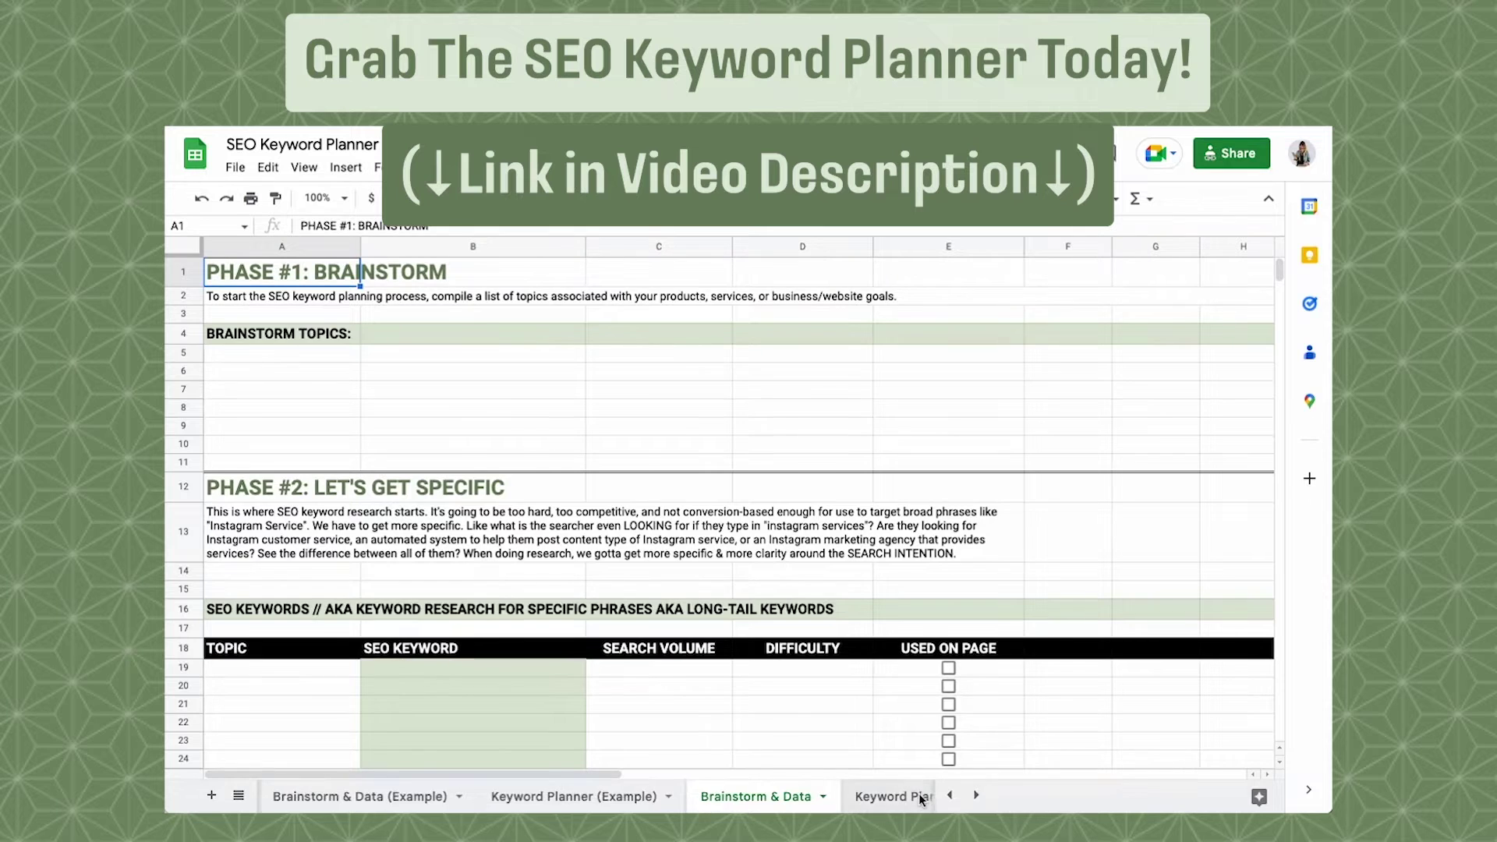
left_click(902, 797)
left_click(691, 796)
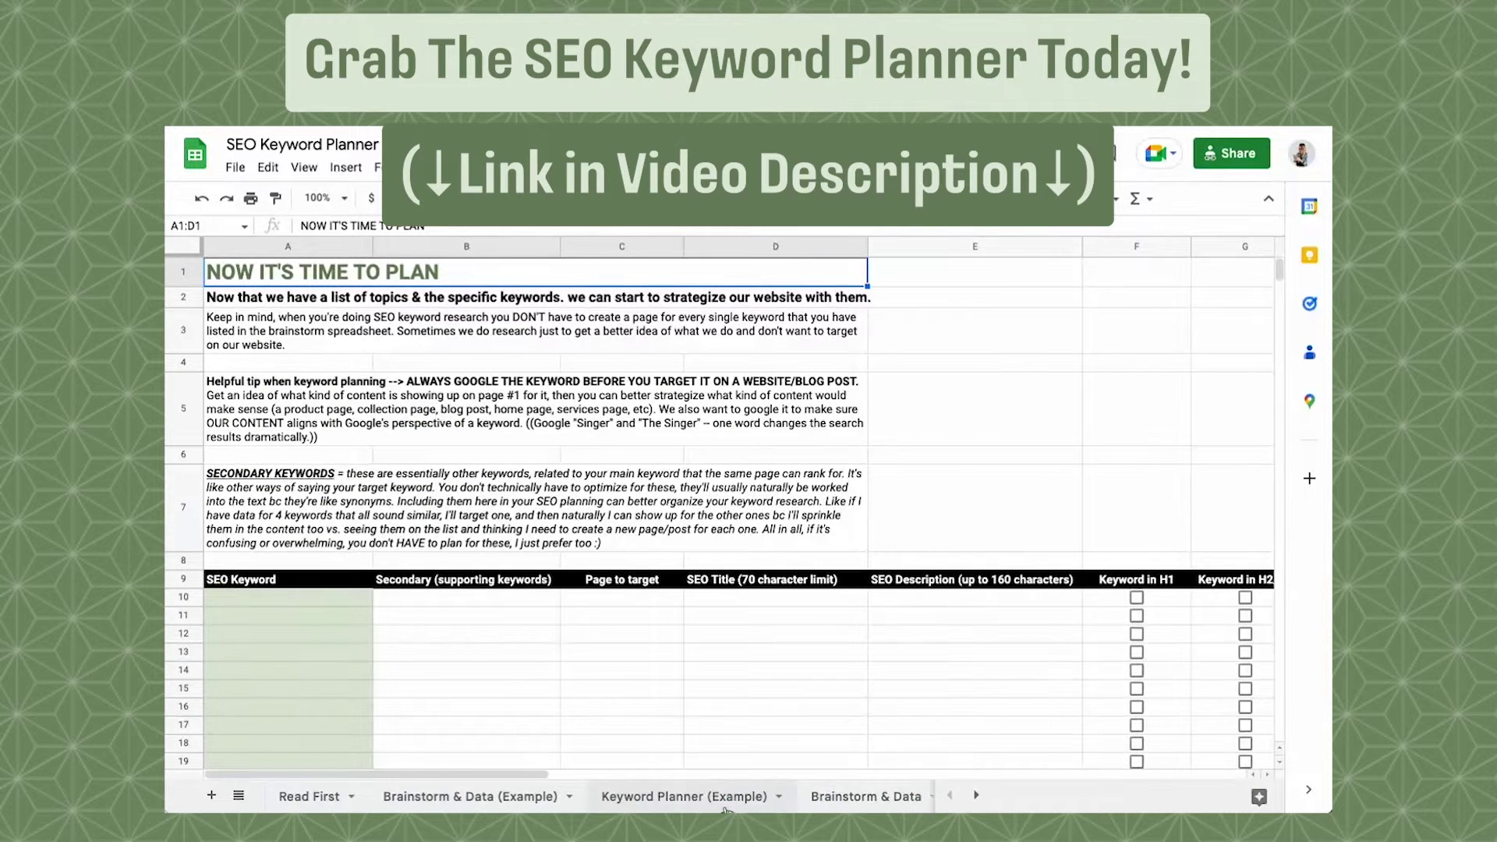
left_click(320, 797)
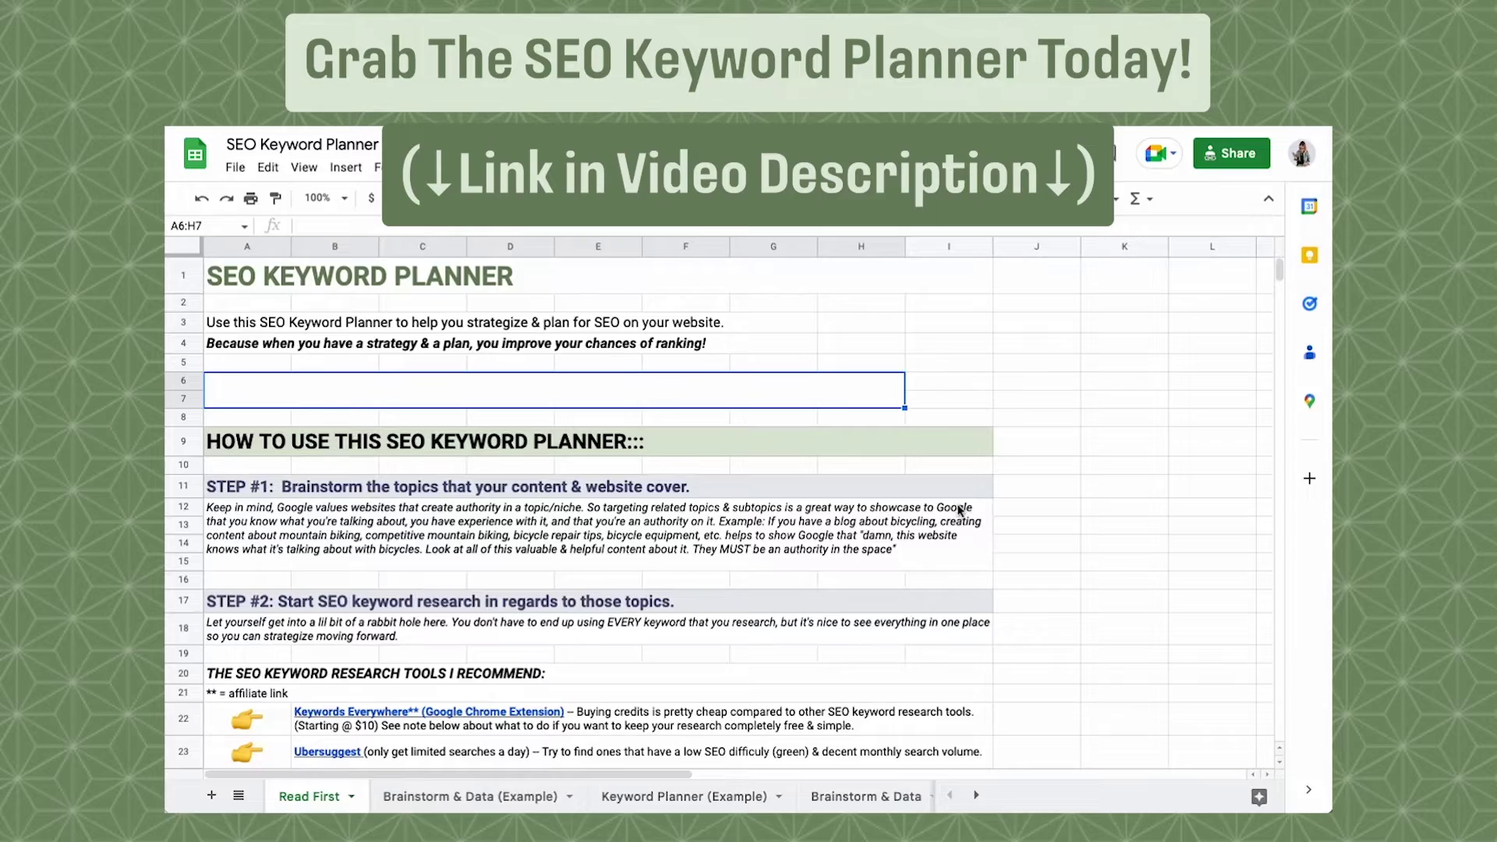
scroll(1132, 518, "down", 15)
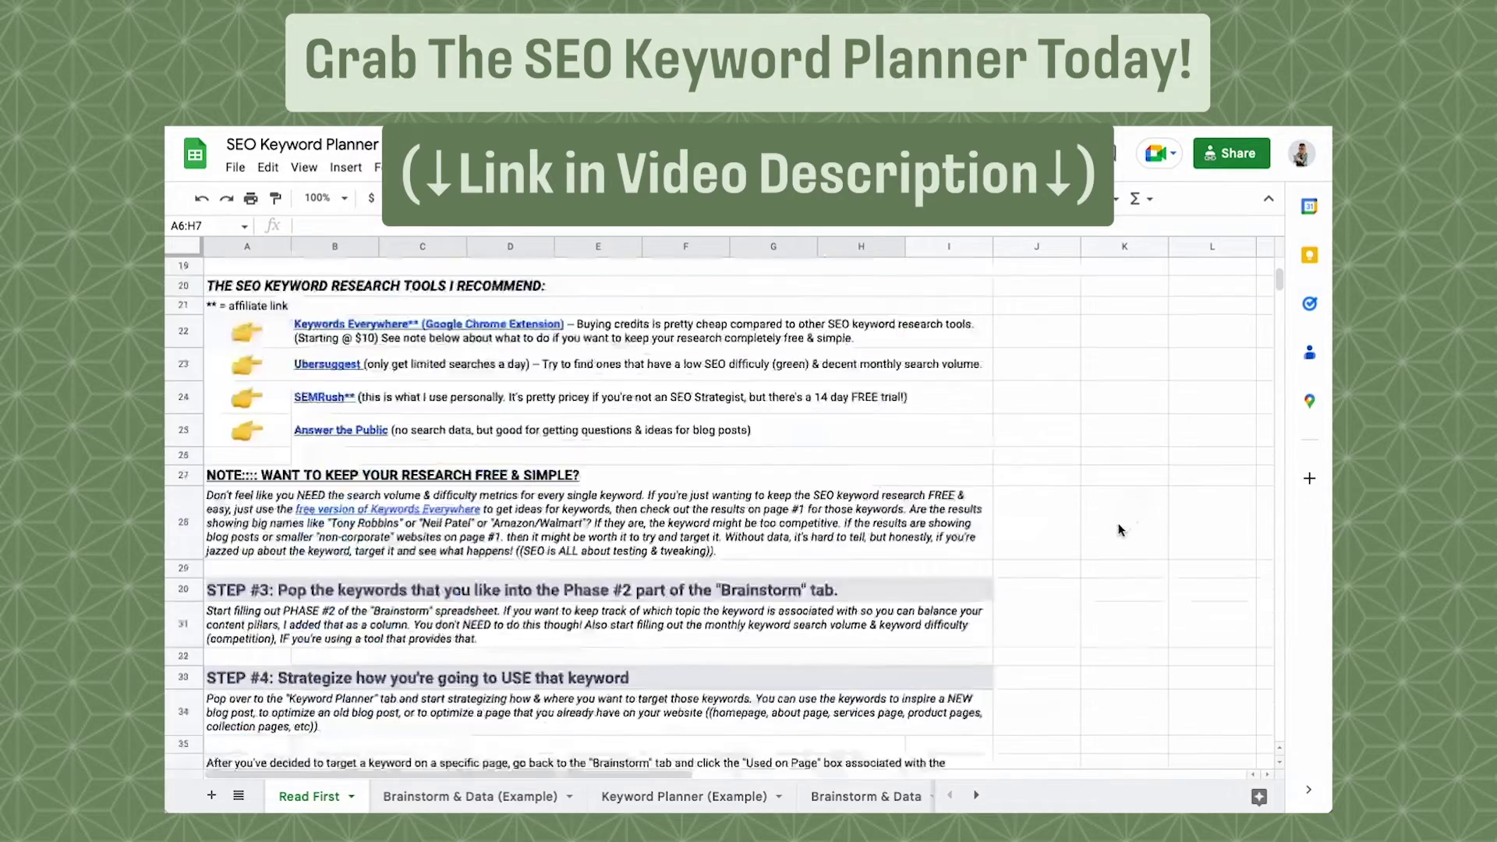
scroll(1123, 522, "up", 15)
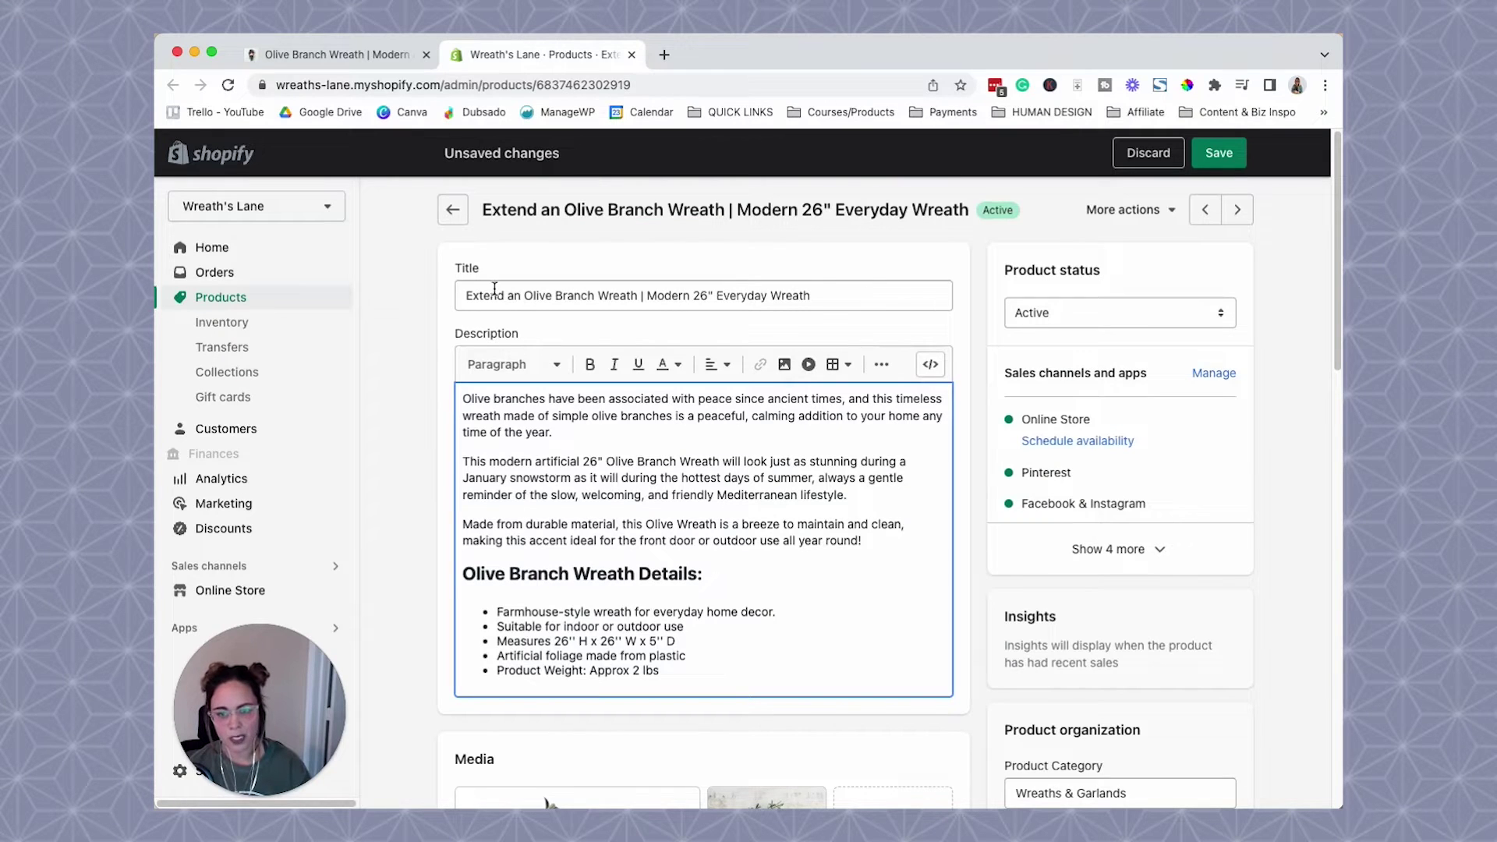
- In the Shopify product editor, highlight "Olive Branch Wreath" in the Title and in the second paragraph of the Description
left_click(527, 296)
left_click_drag(525, 297, 636, 290)
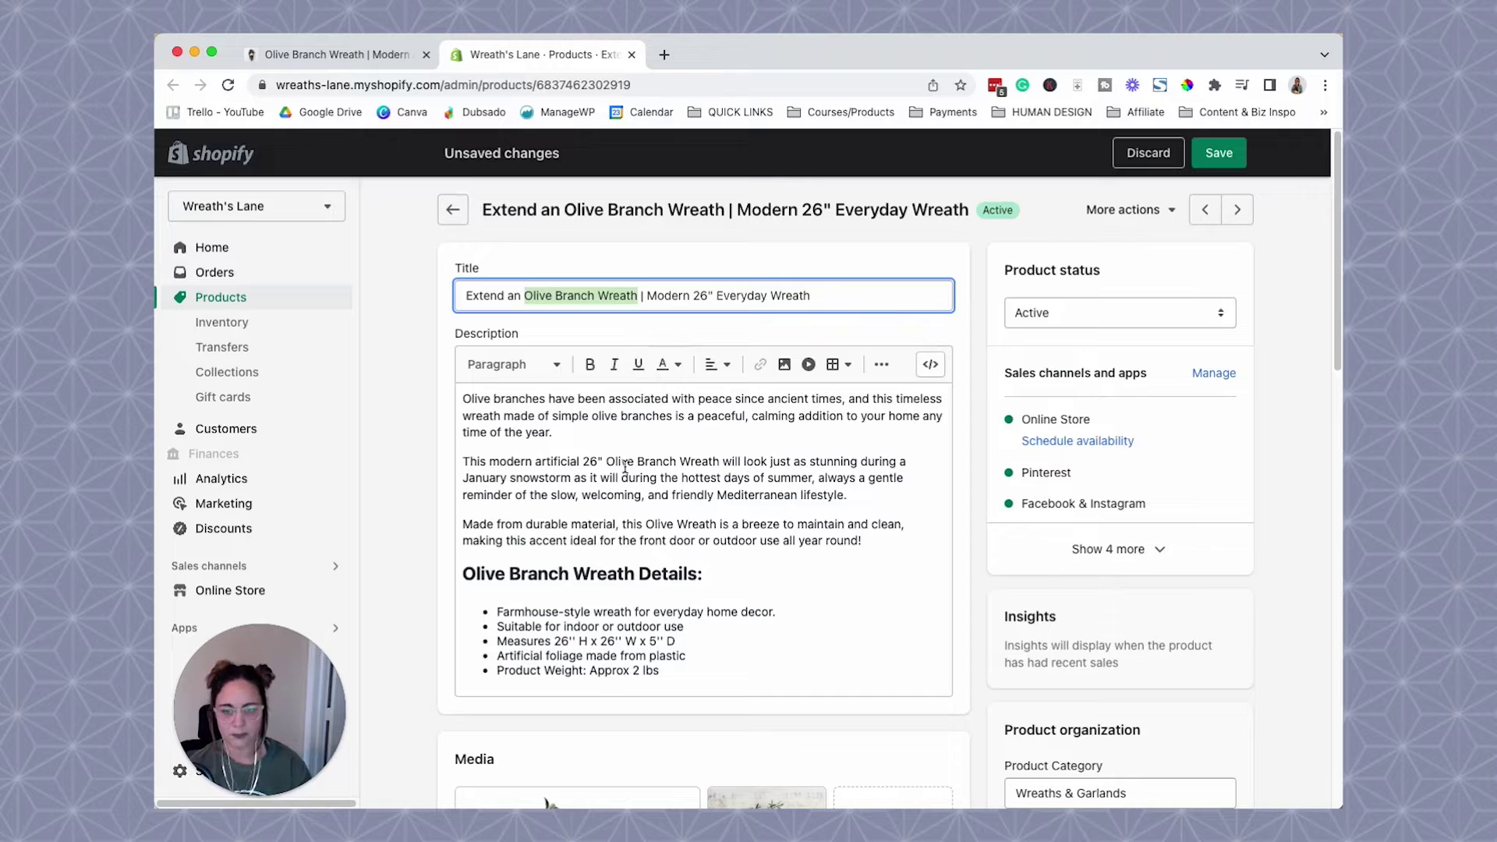
left_click_drag(606, 461, 719, 457)
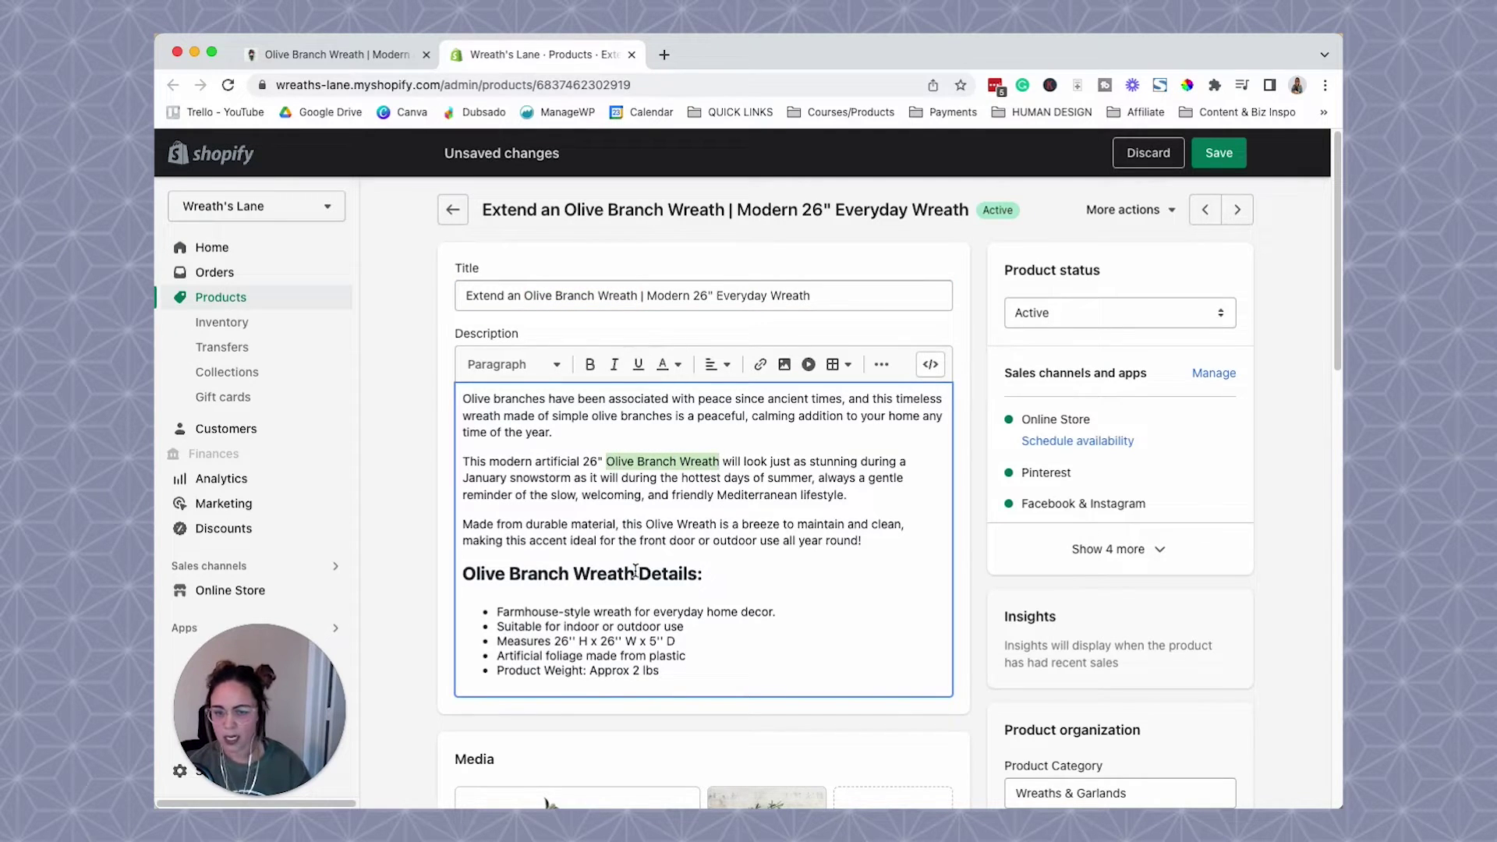
- Highlight "Olive Branch Wreath" in the Description's heading, and open the first product image's alt text for editing before returning to the product
left_click_drag(636, 575, 458, 575)
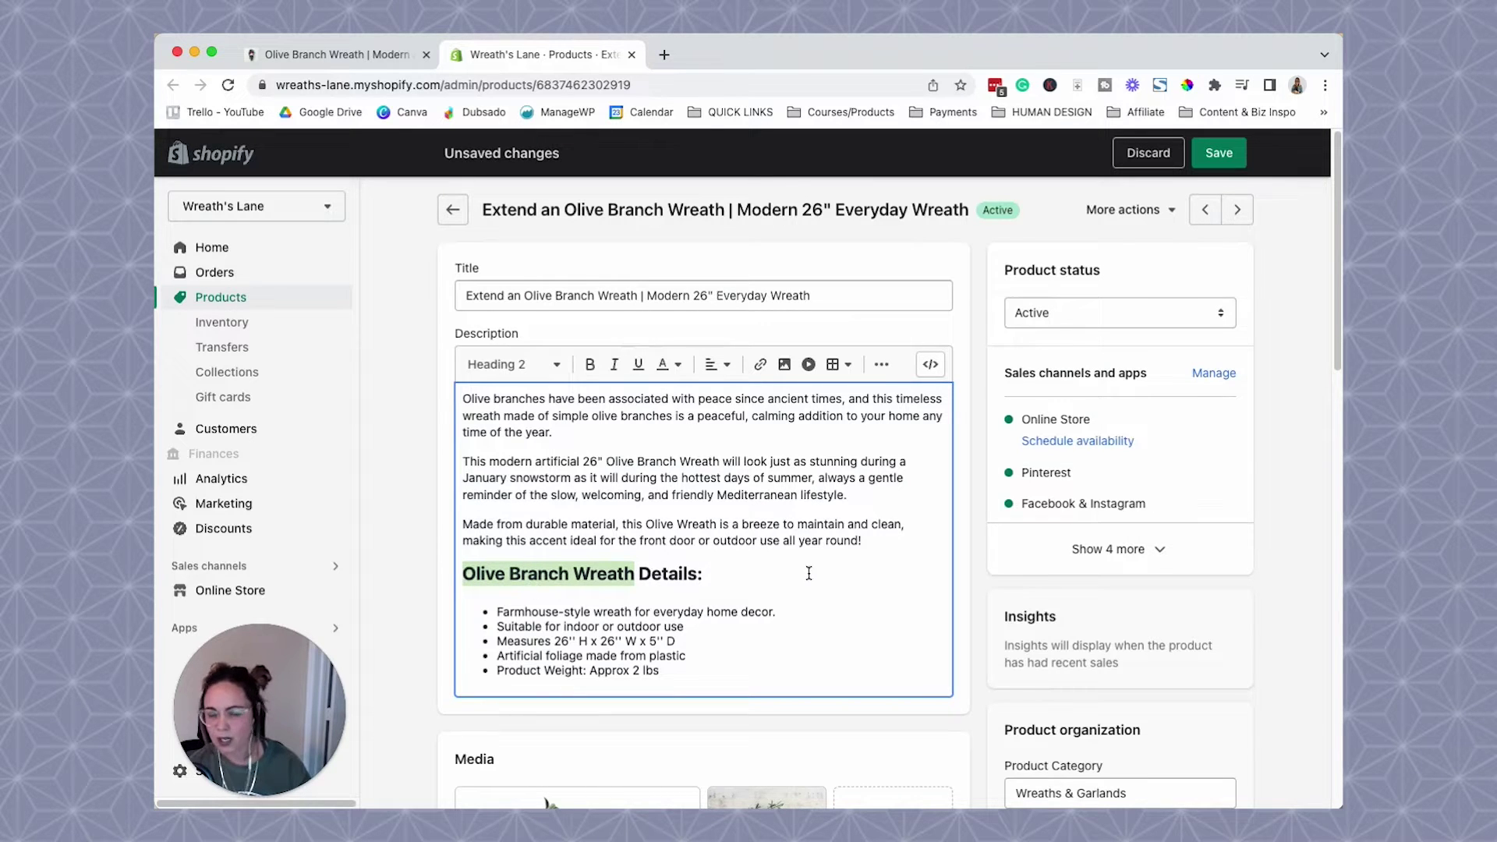
scroll(966, 597, "down", 6)
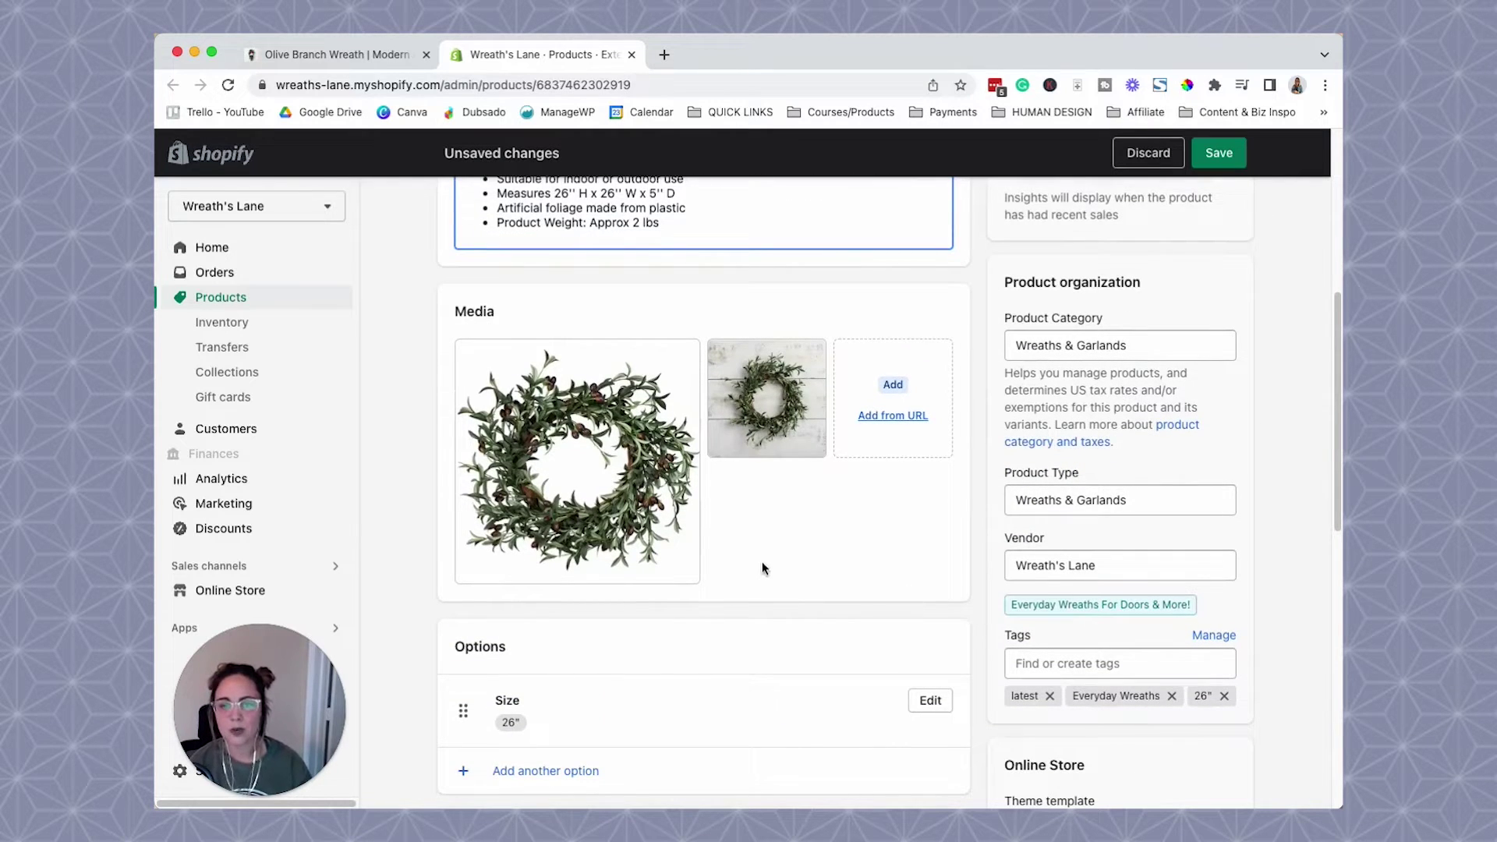
mouse_move(630, 459)
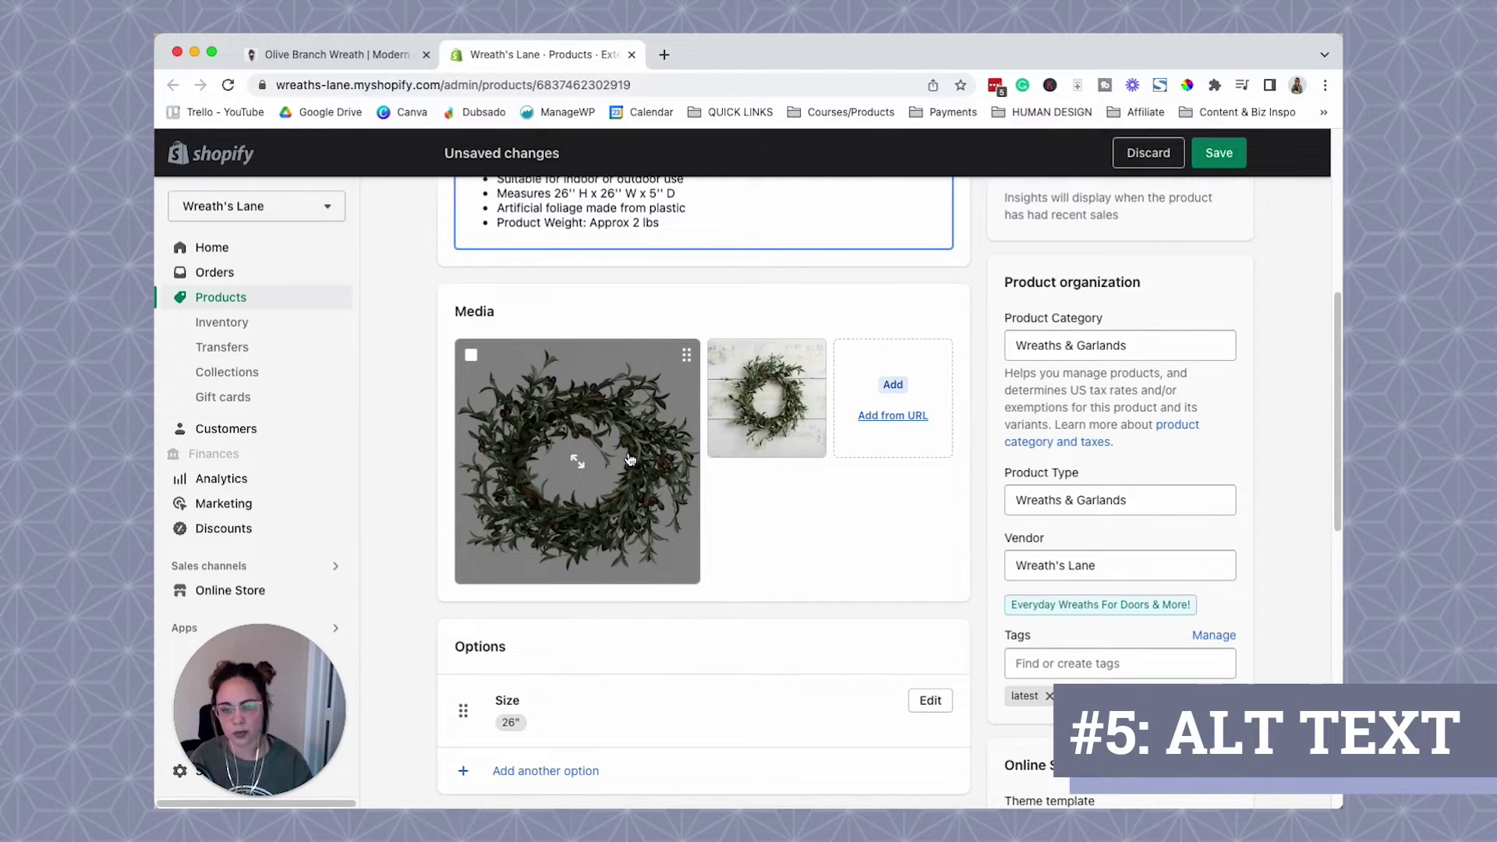
left_click(630, 459)
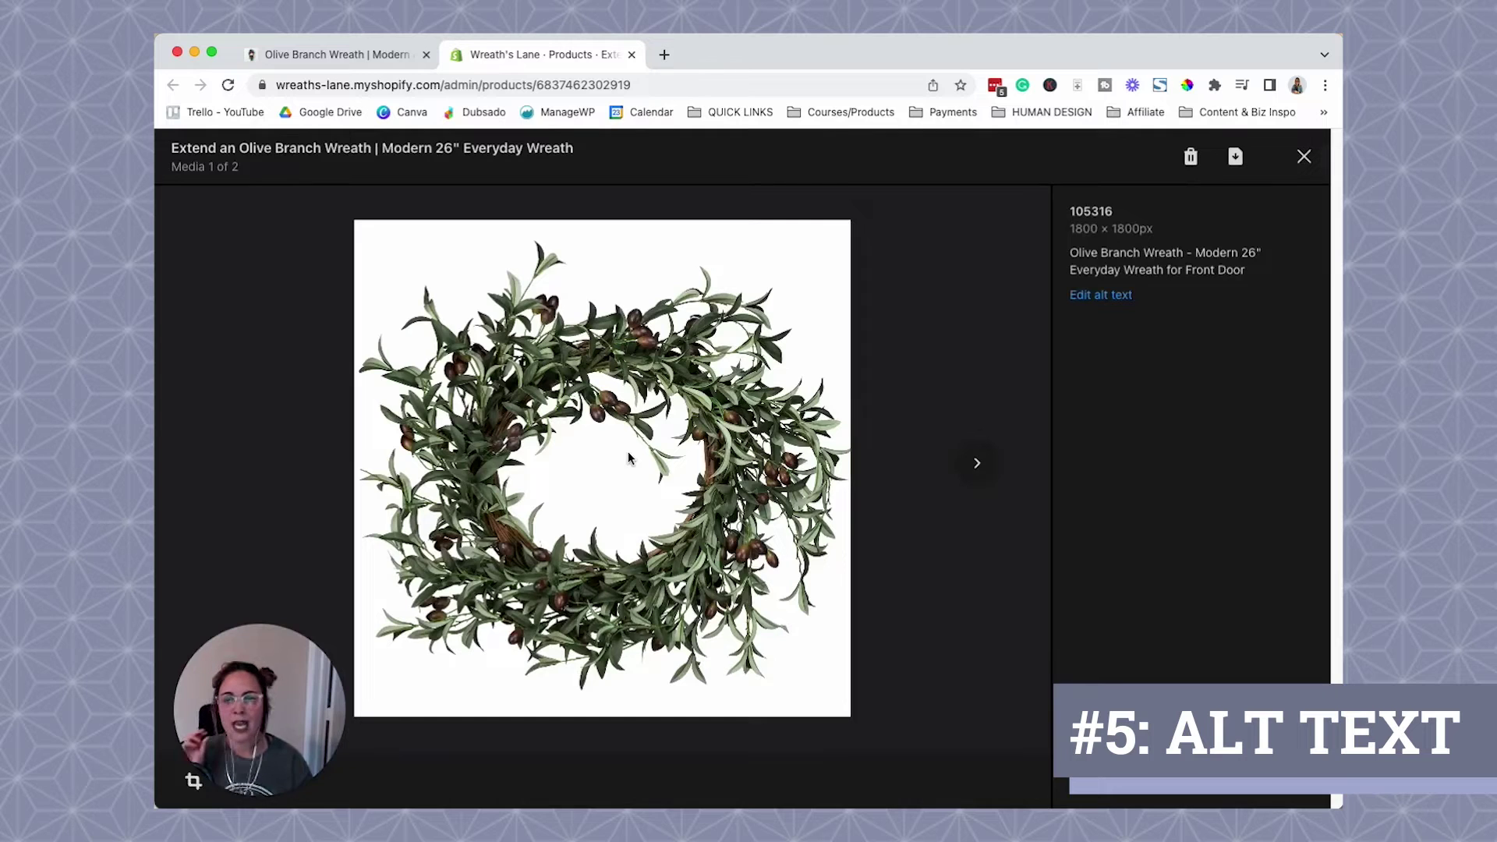
left_click(1099, 300)
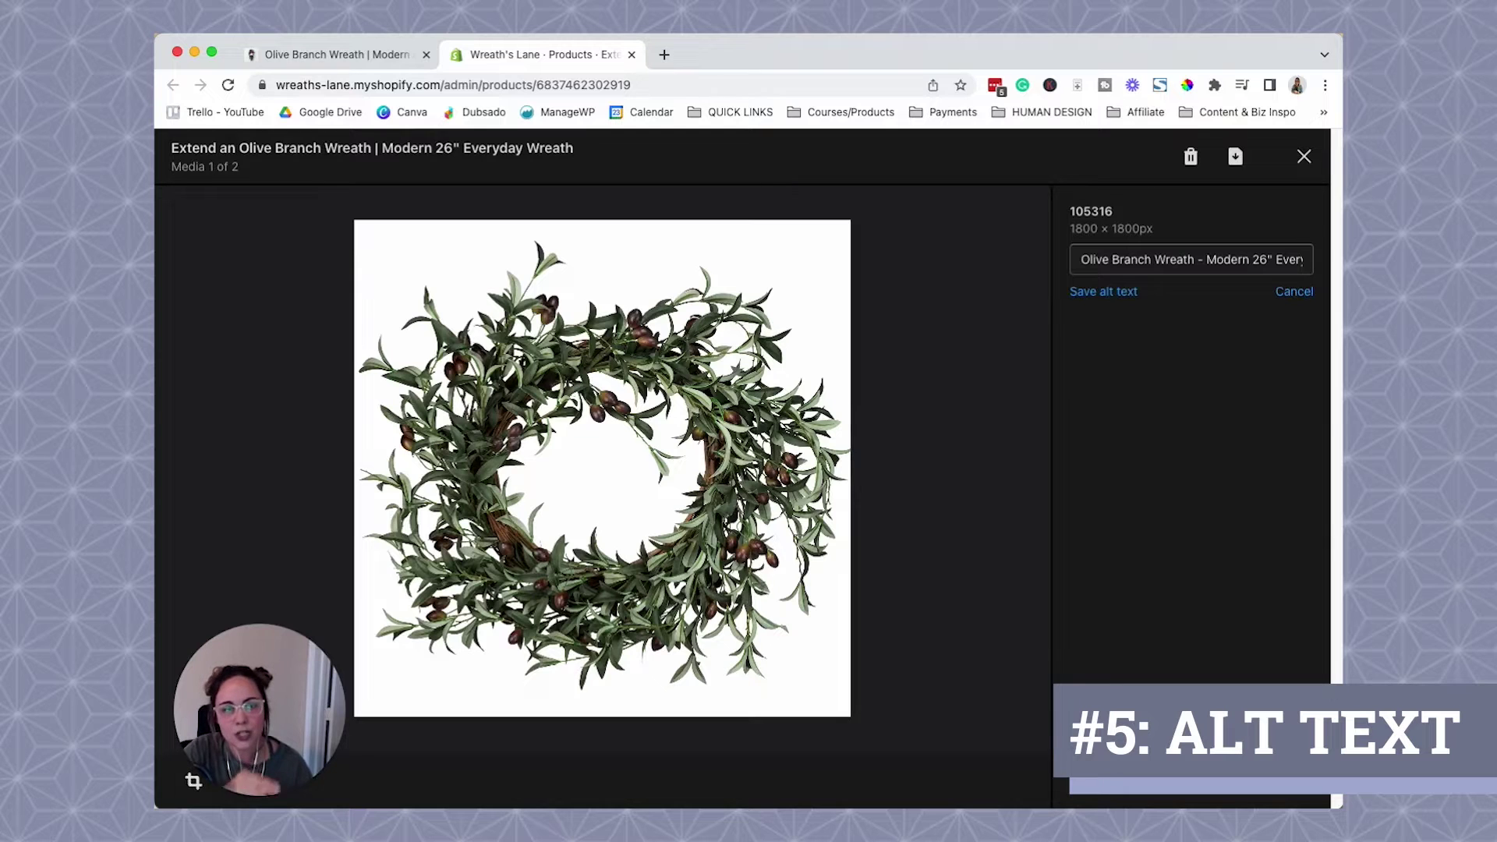
left_click(1304, 156)
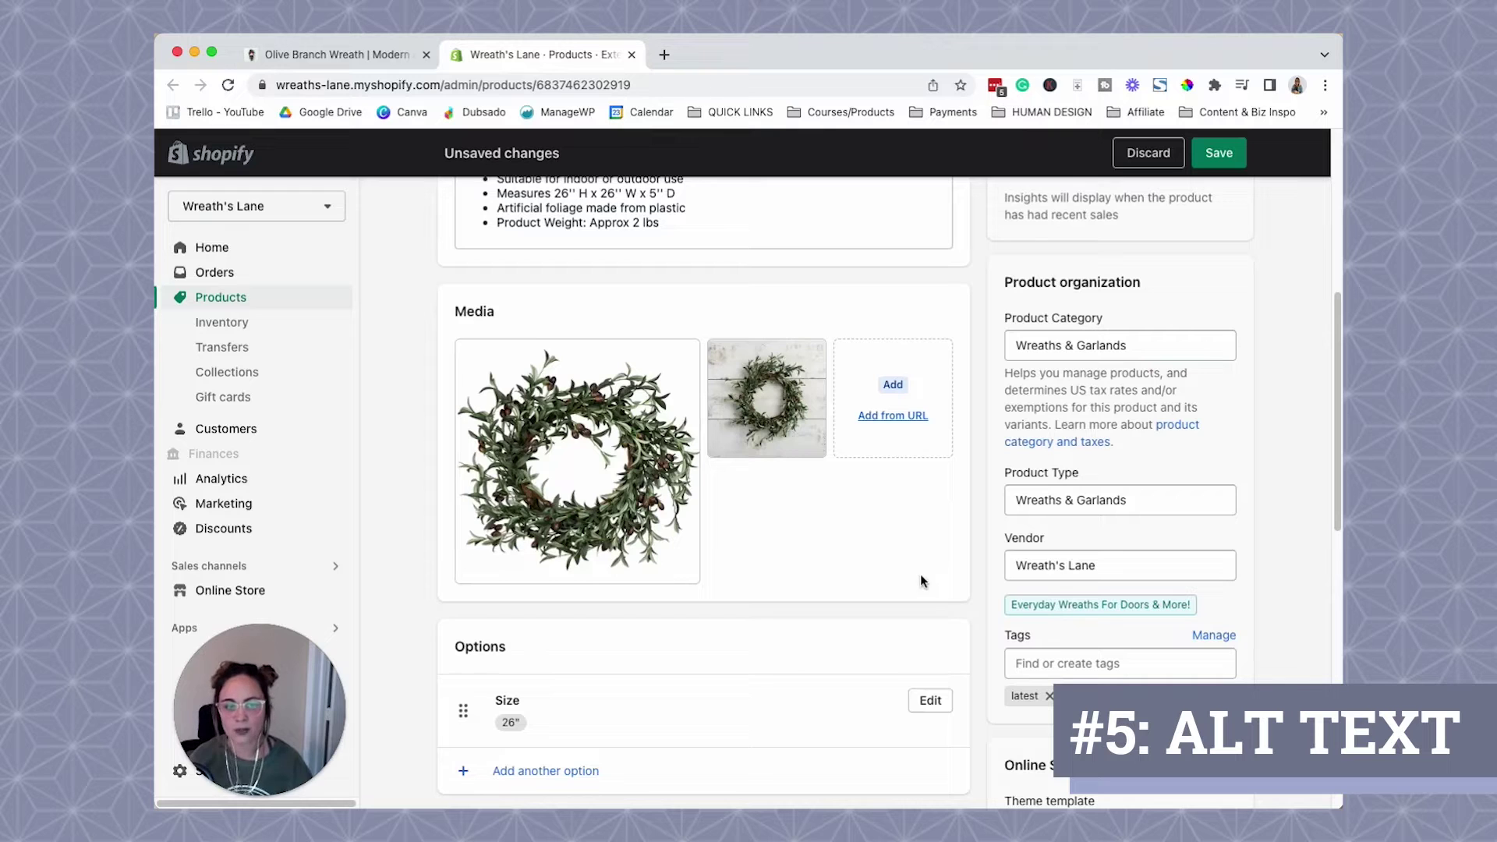
- Find the Page title under Search engine listing, and look through the live product page for comparison
scroll(987, 546, "down", 2)
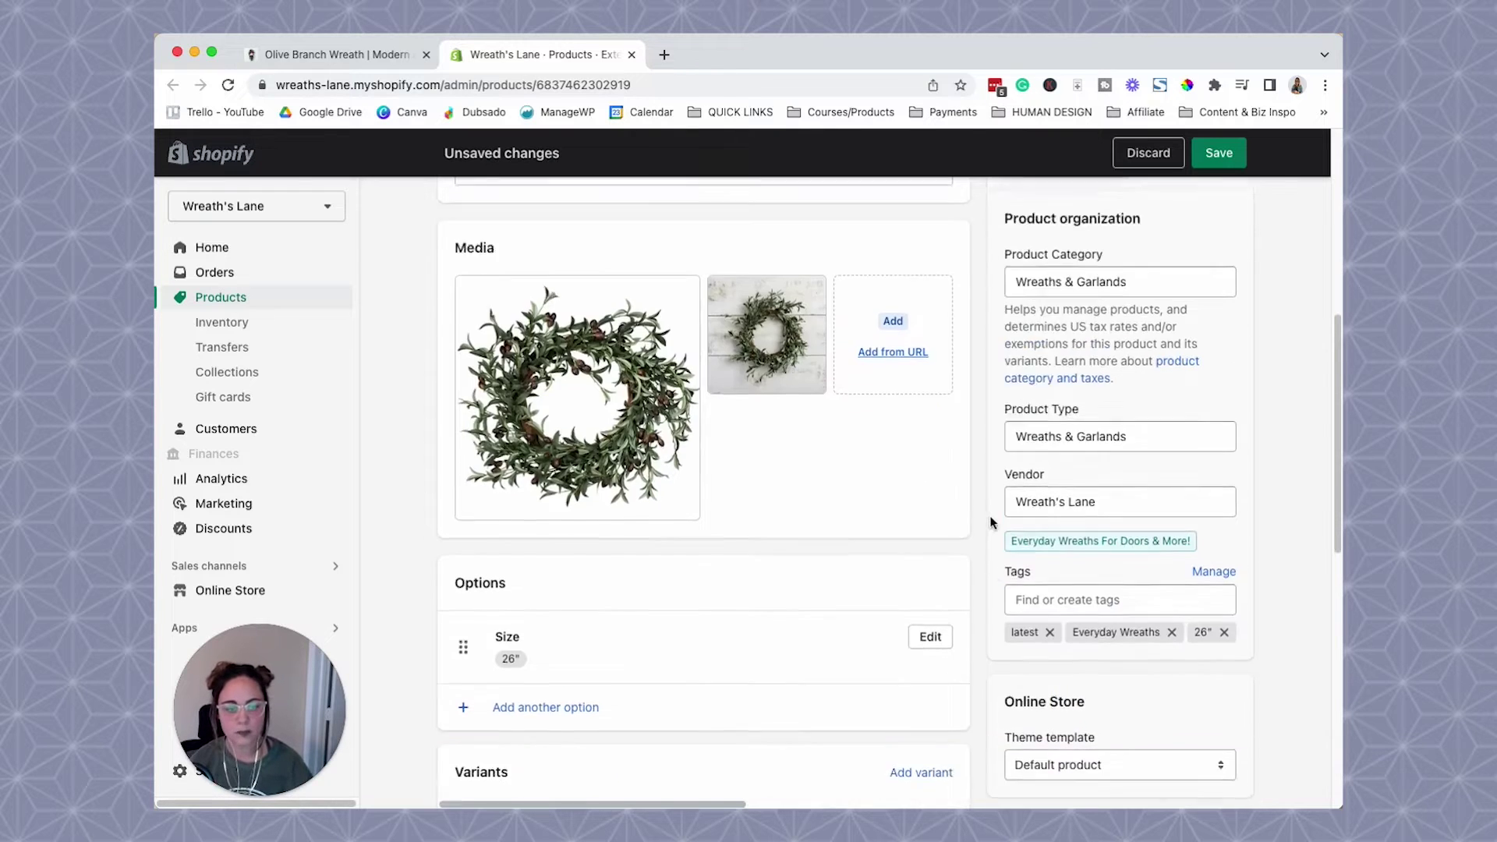
scroll(990, 518, "down", 10)
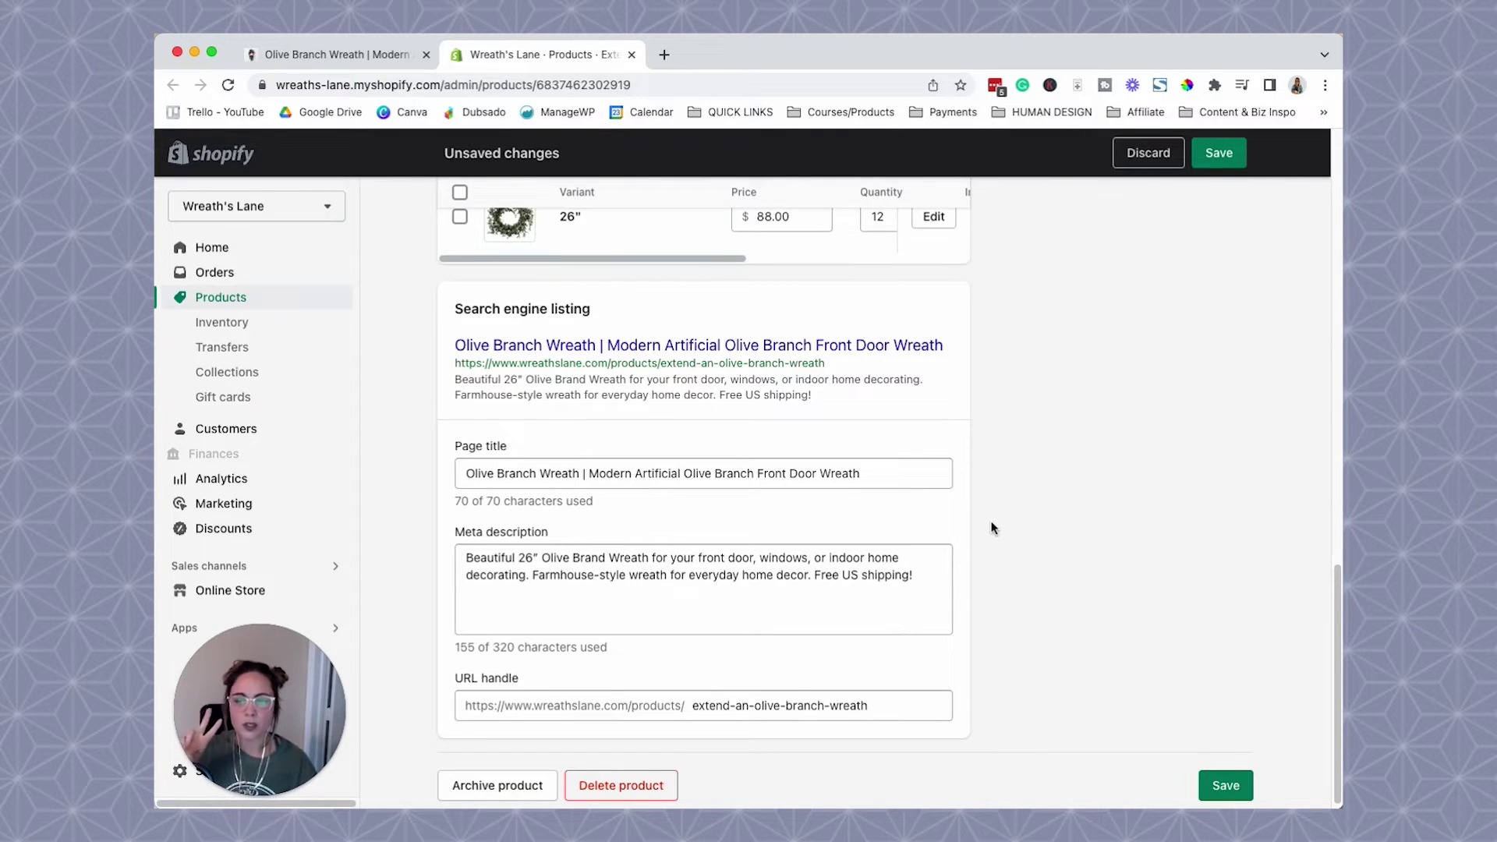
left_click(832, 467)
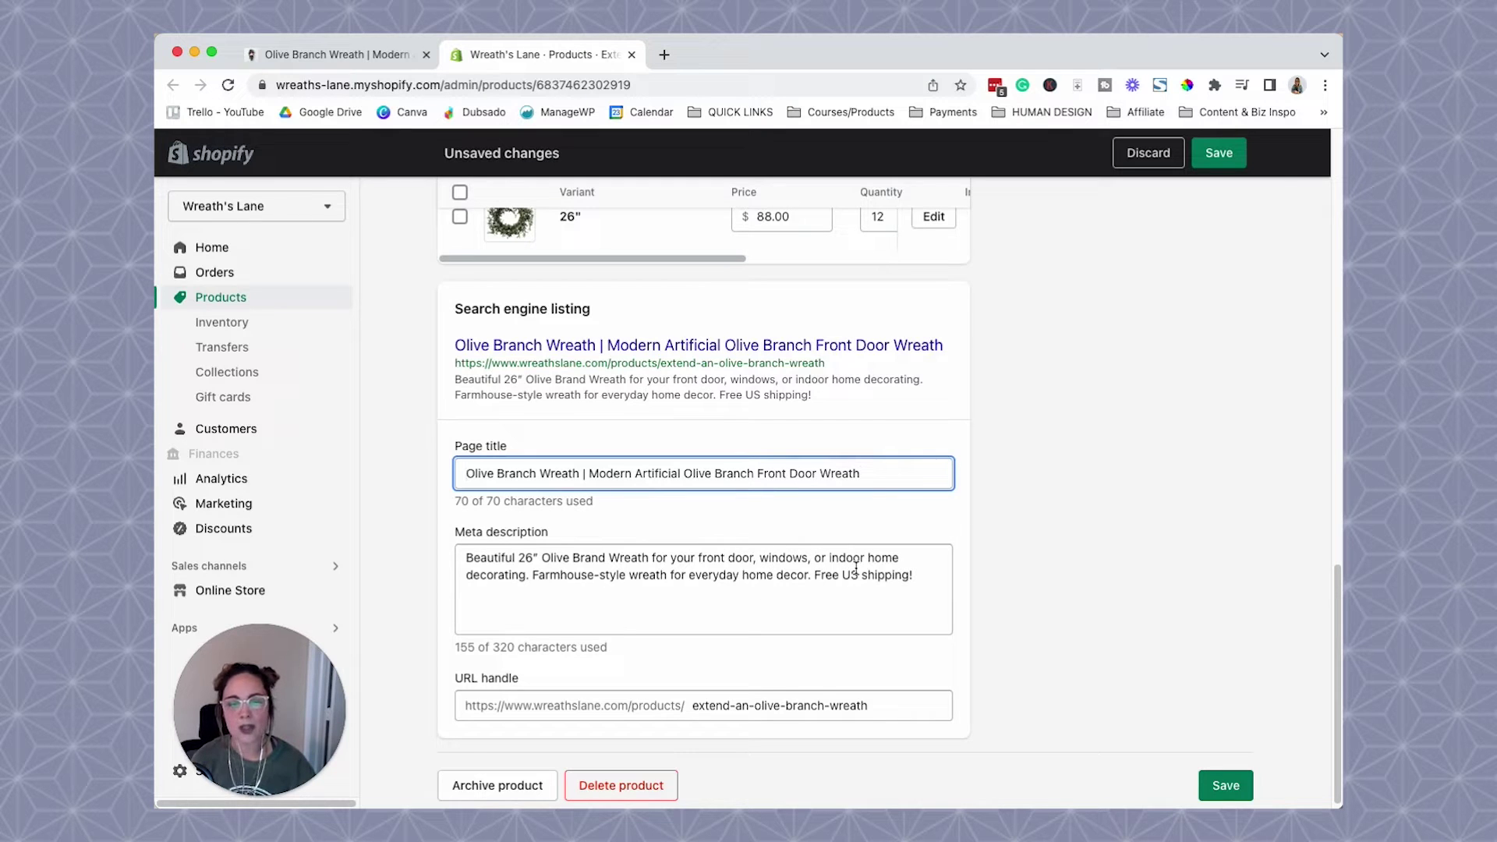
left_click(326, 54)
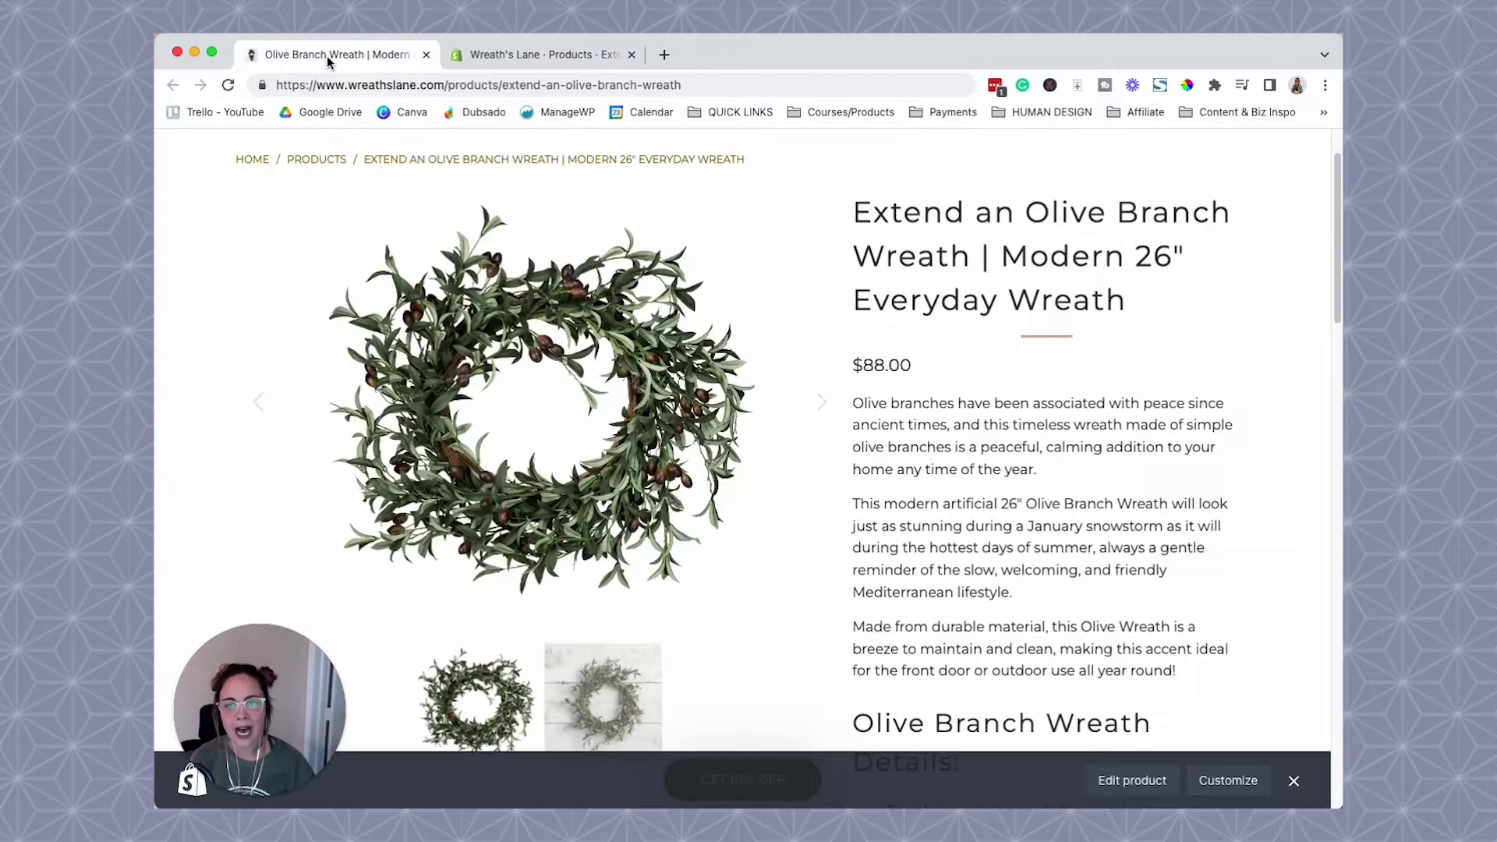
scroll(921, 520, "down", 15)
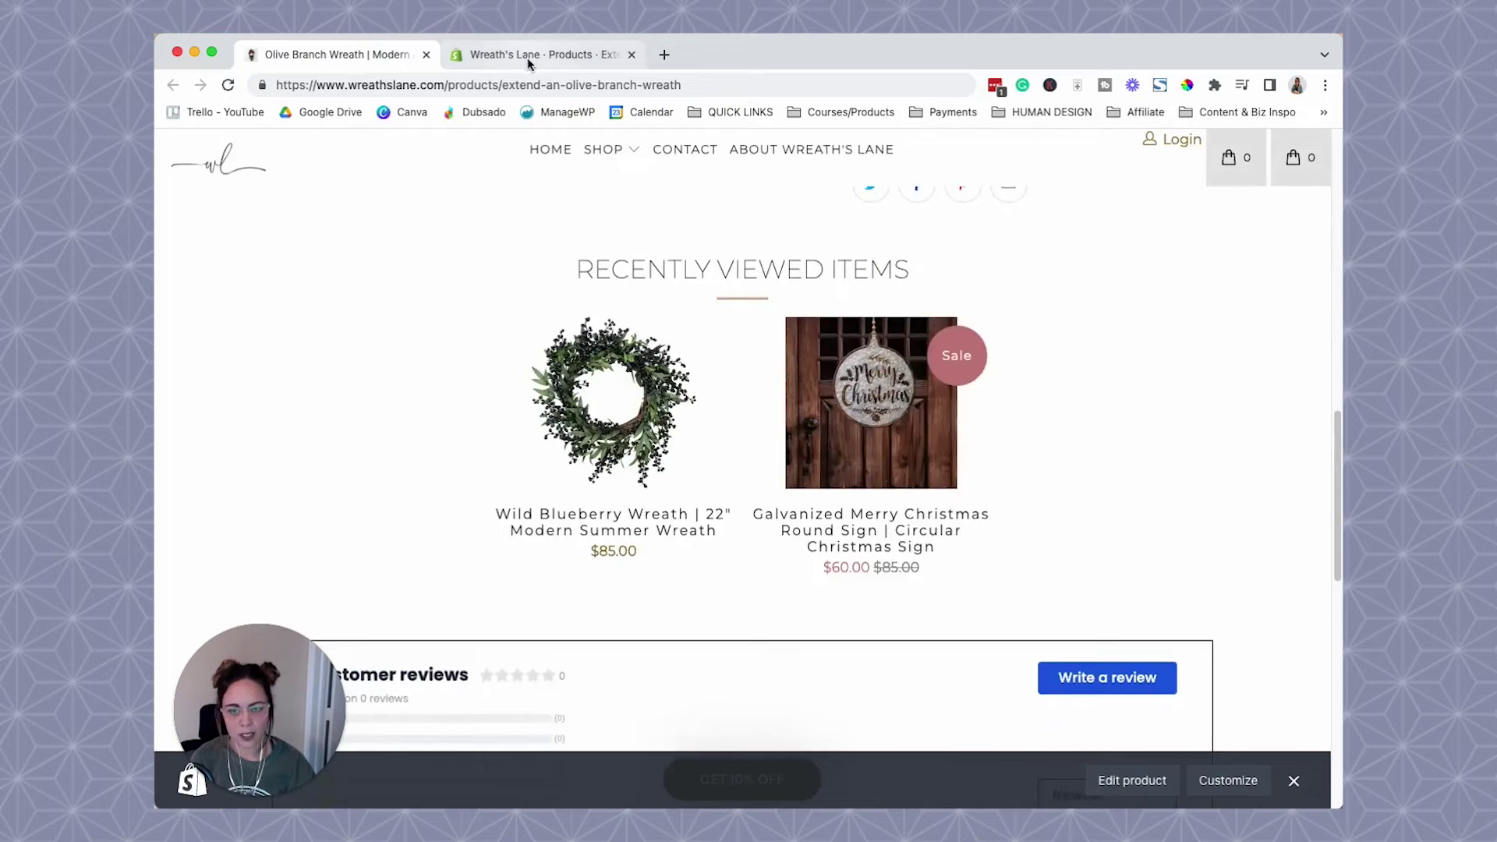
left_click(525, 57)
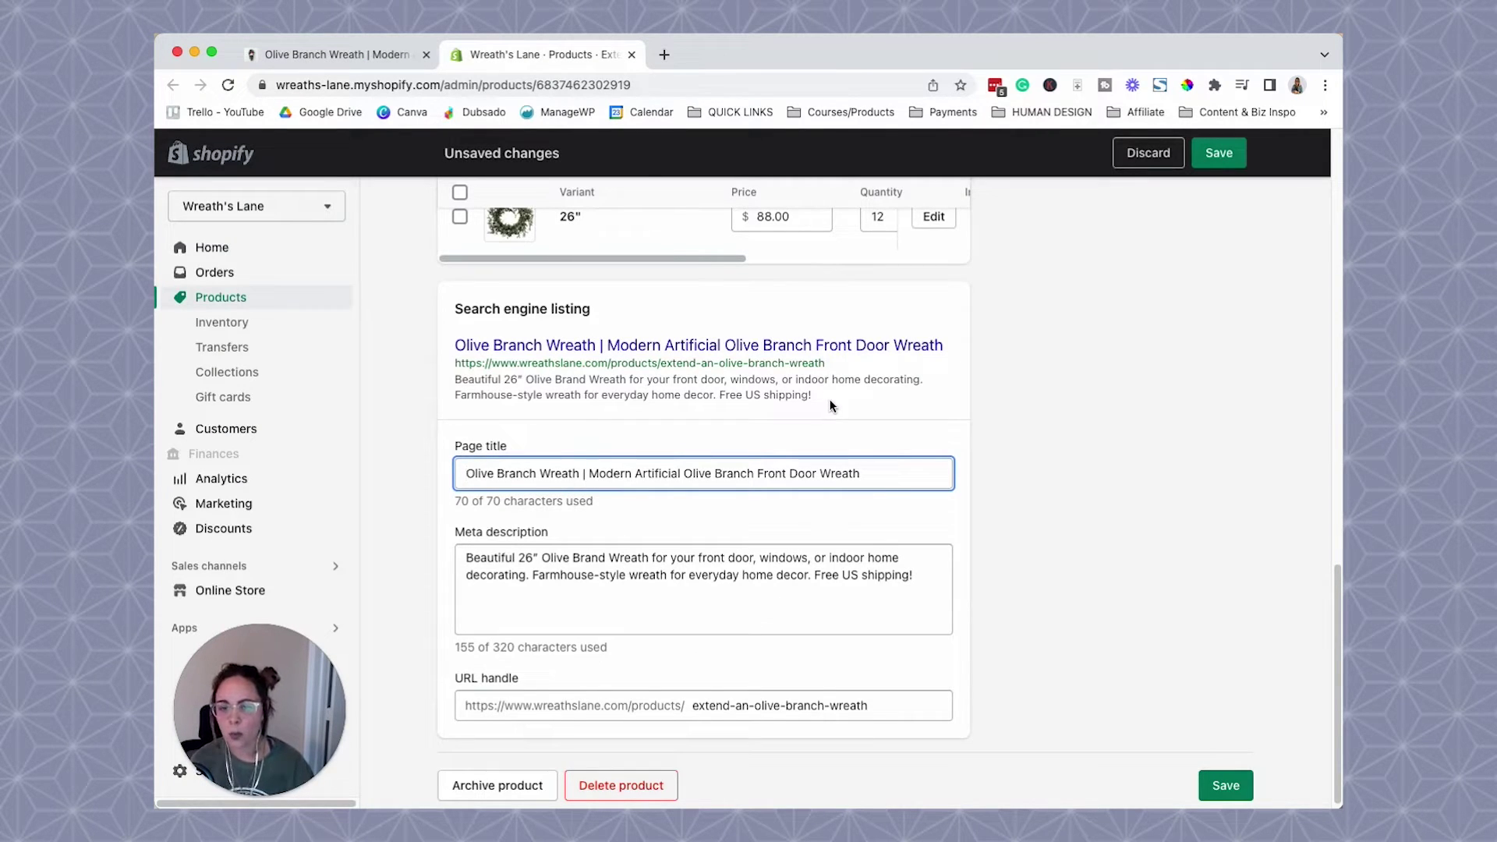
- Highlight the whole search engine listing preview, and highlight its description text separately
left_click_drag(821, 398, 441, 347)
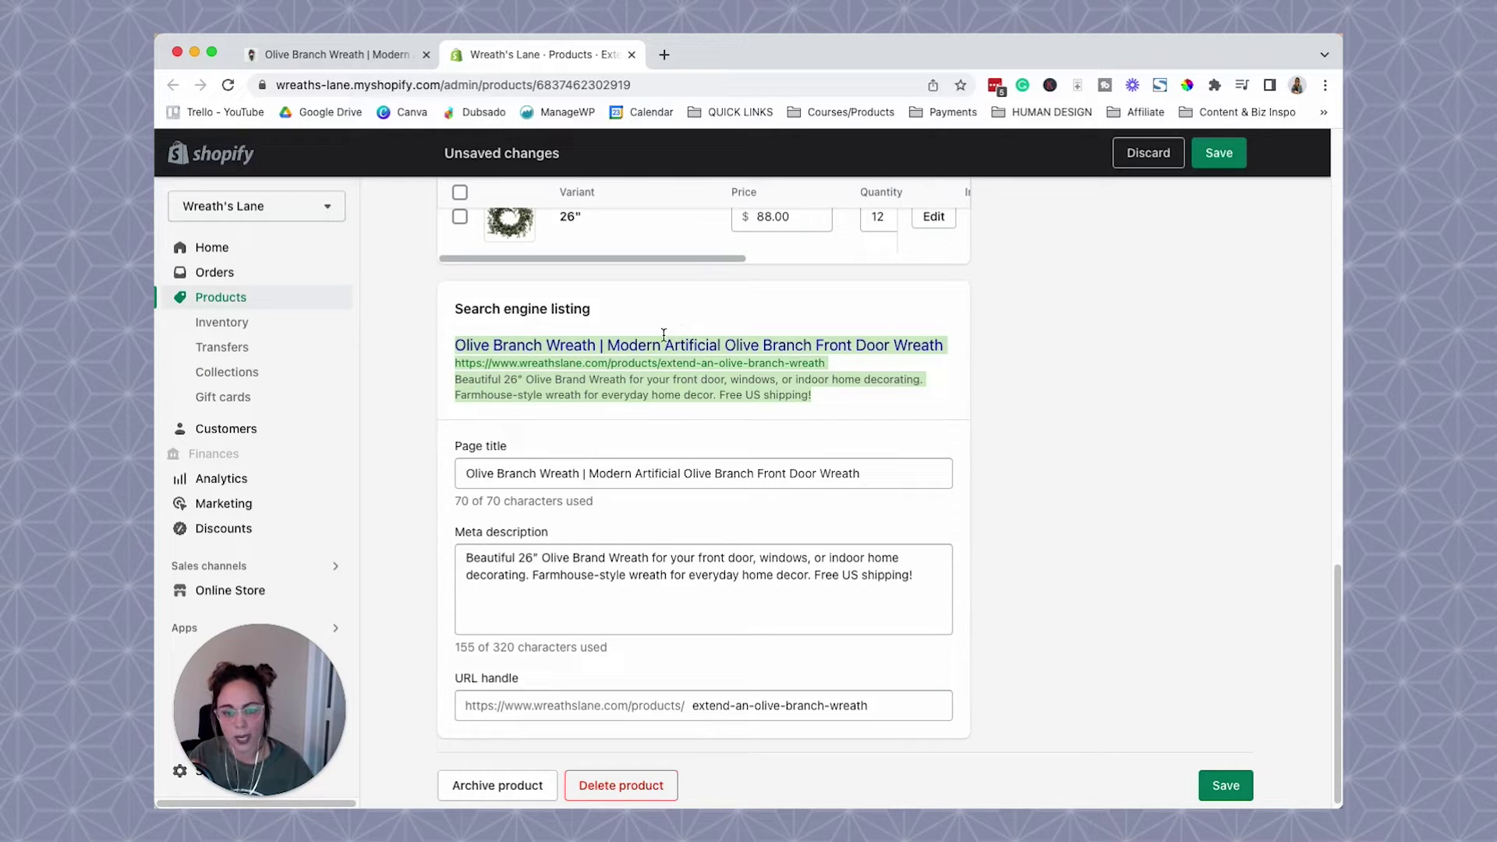
left_click(881, 369)
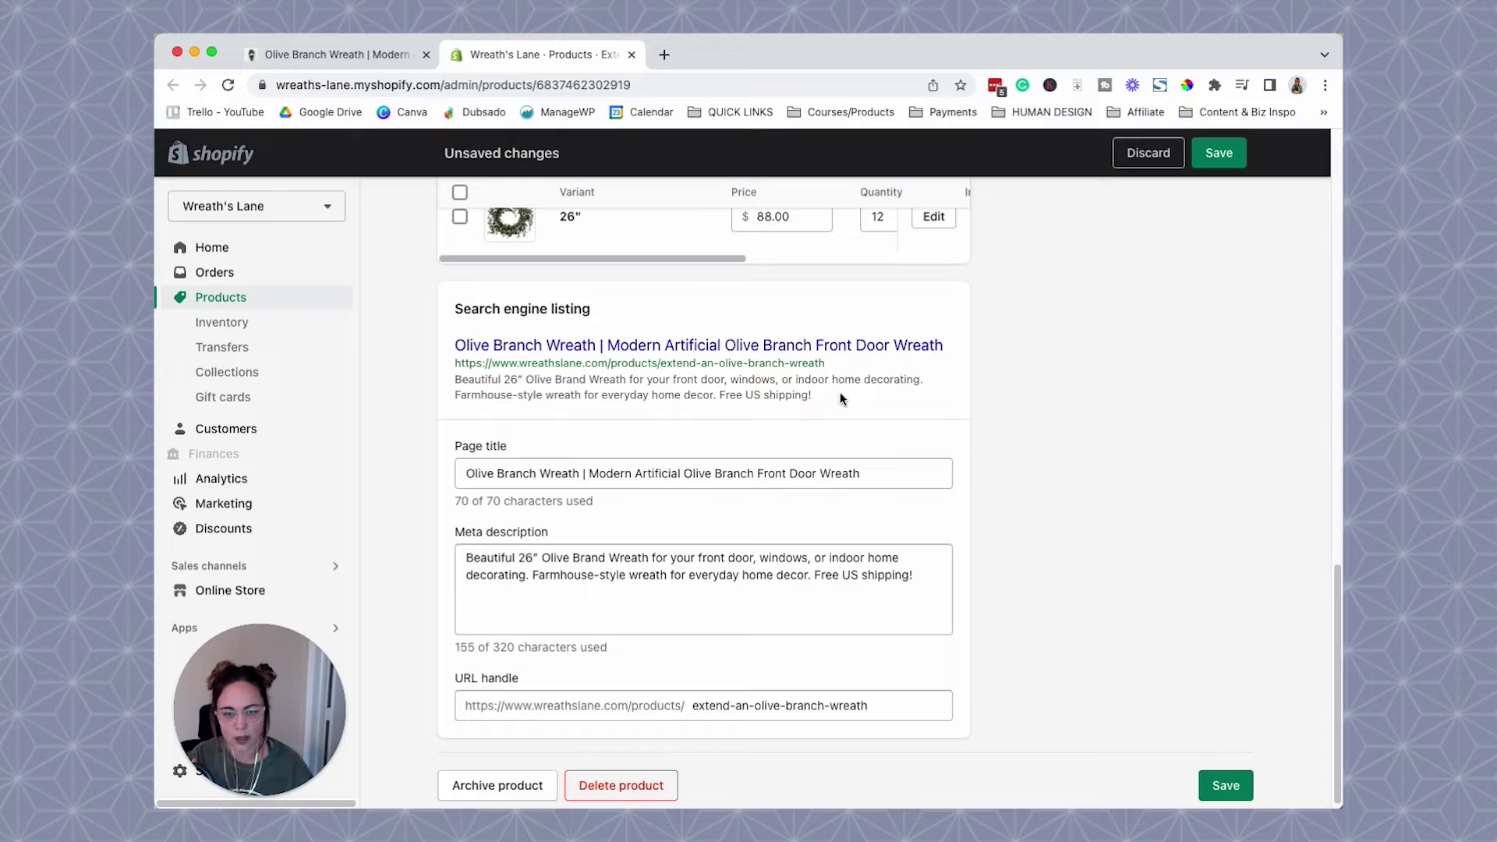
left_click_drag(844, 398, 457, 379)
left_click(821, 409)
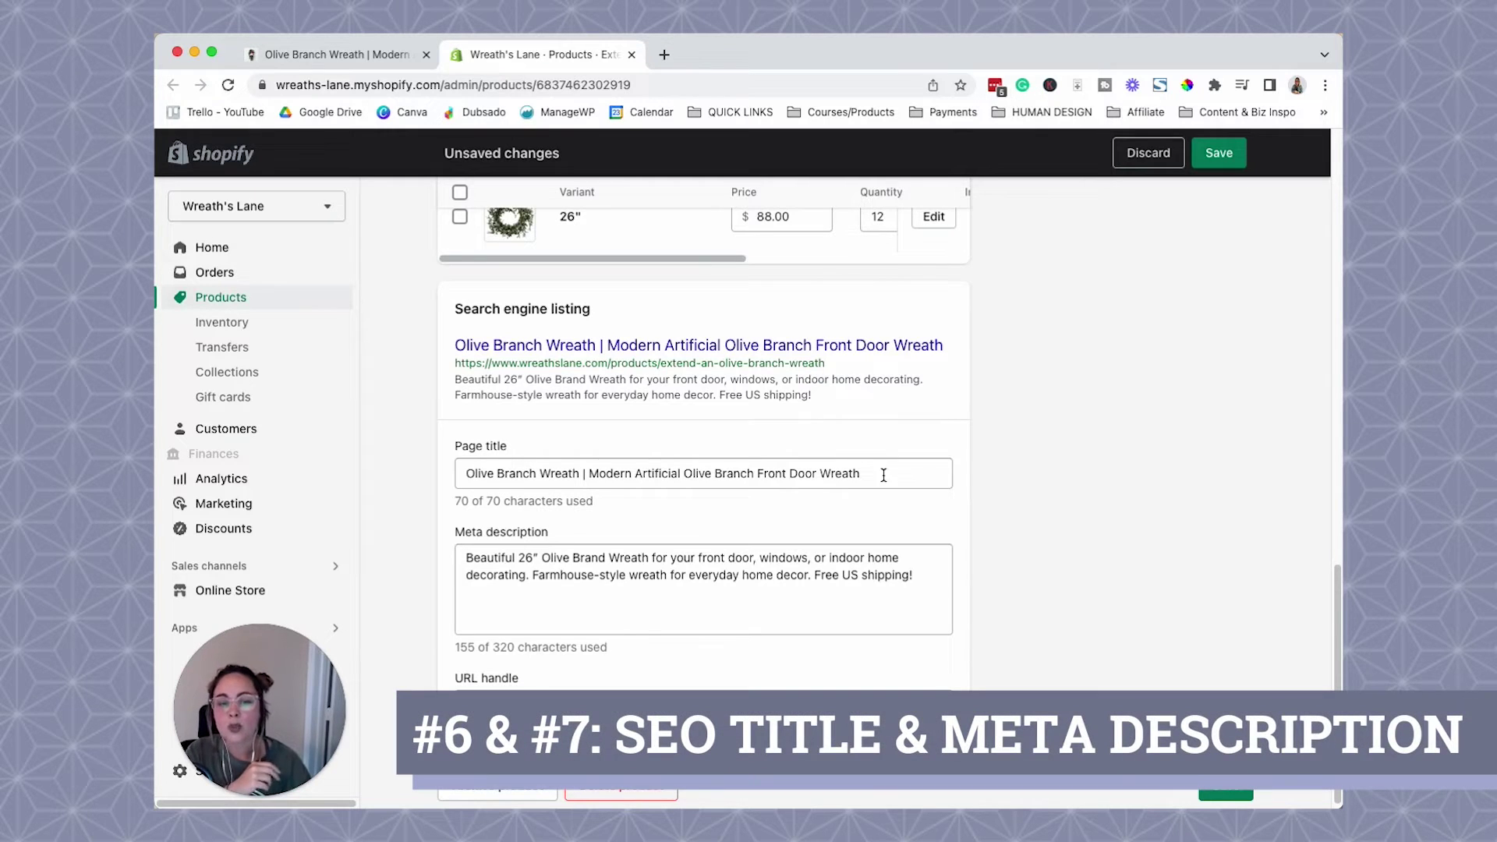
- Highlight the Page title and Meta description texts, and single out the keyword "Olive Branch Wreath" in the Page title
left_click_drag(884, 475, 438, 468)
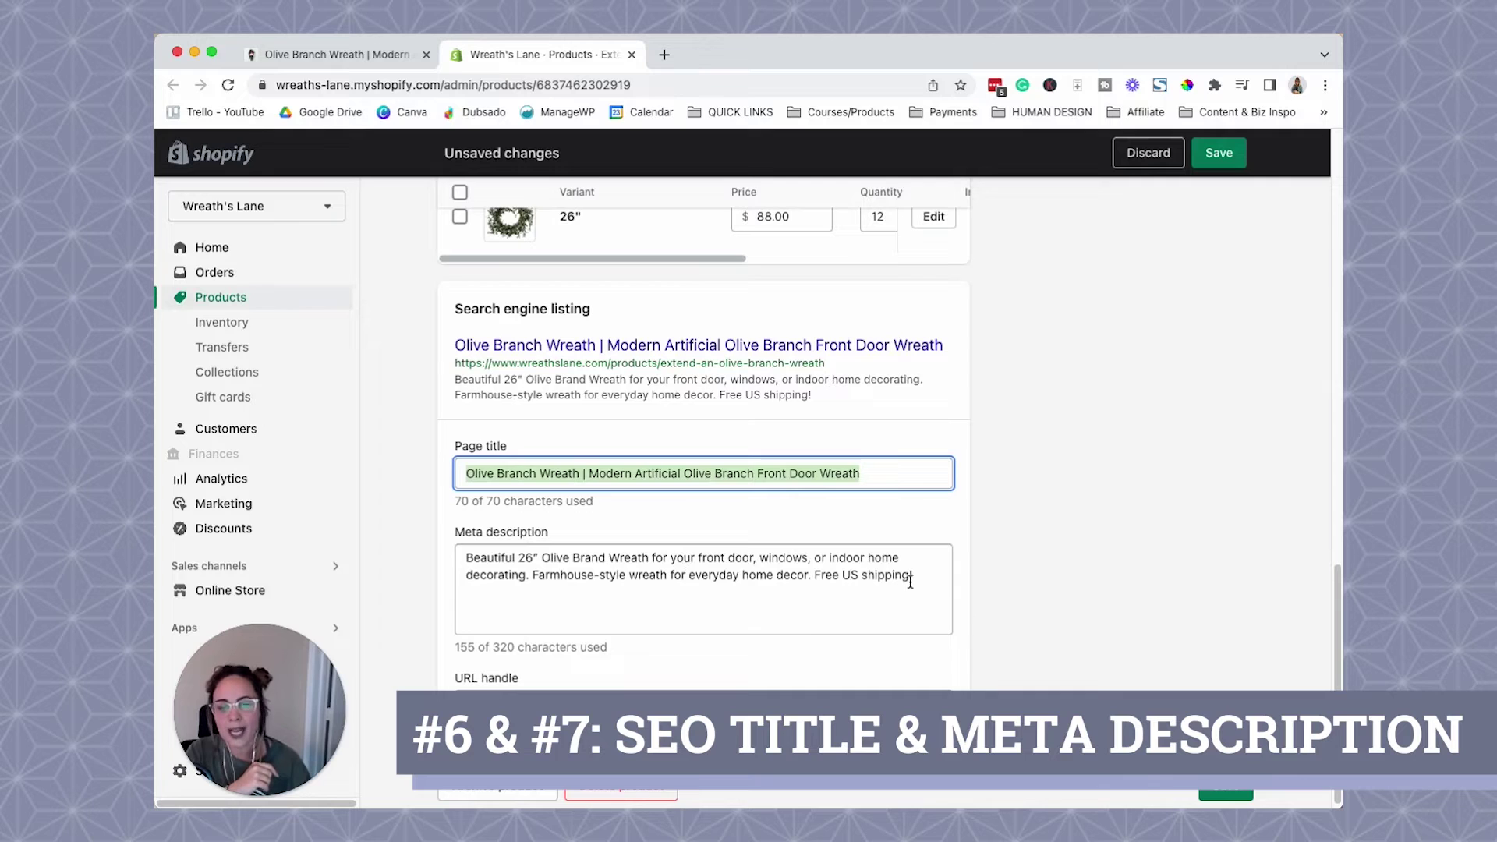
left_click_drag(911, 581, 799, 423)
left_click(803, 423)
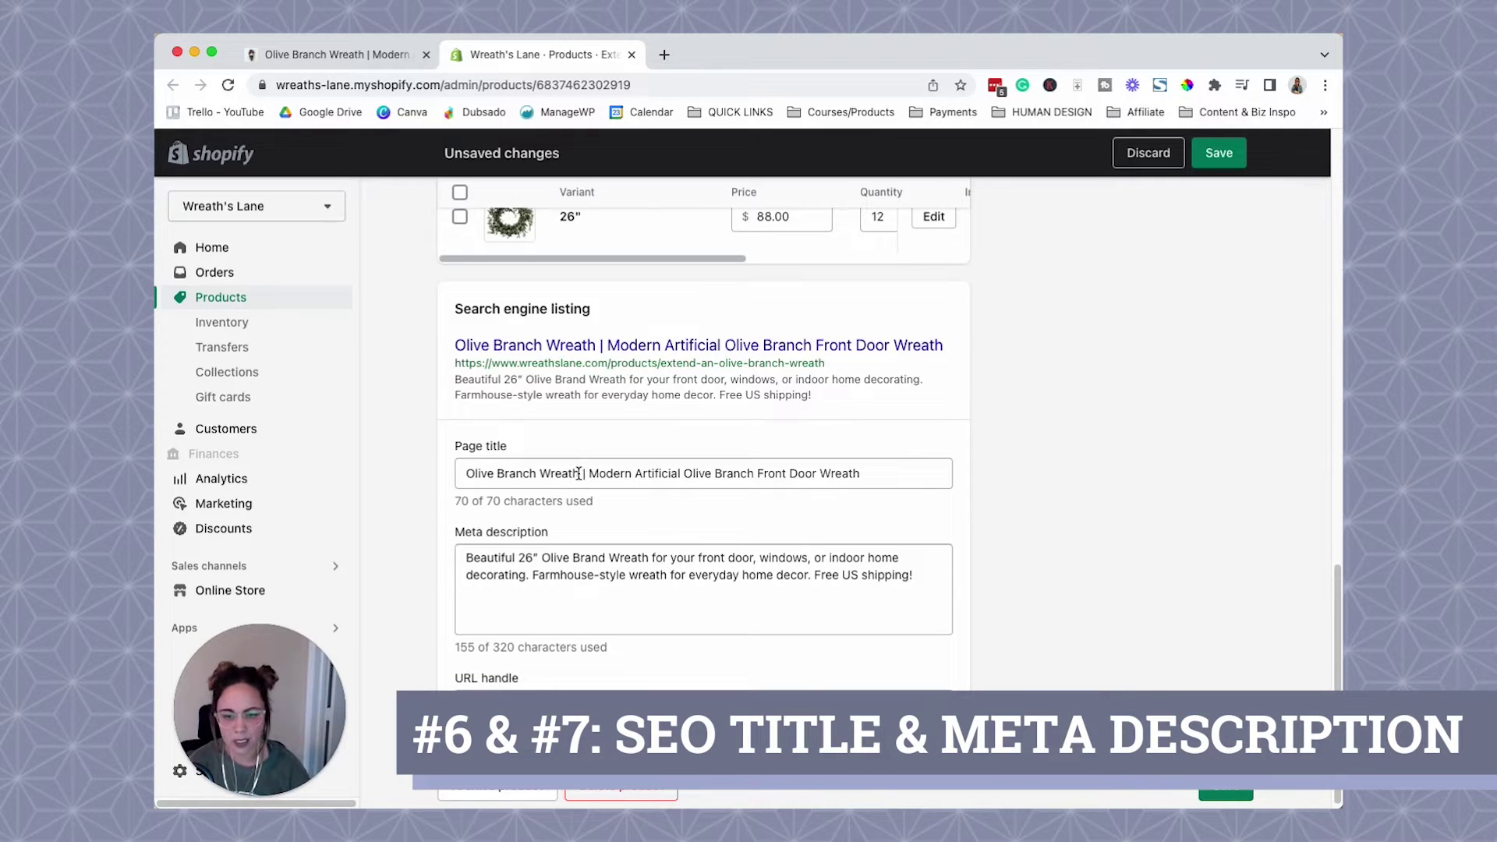
left_click_drag(581, 473, 449, 483)
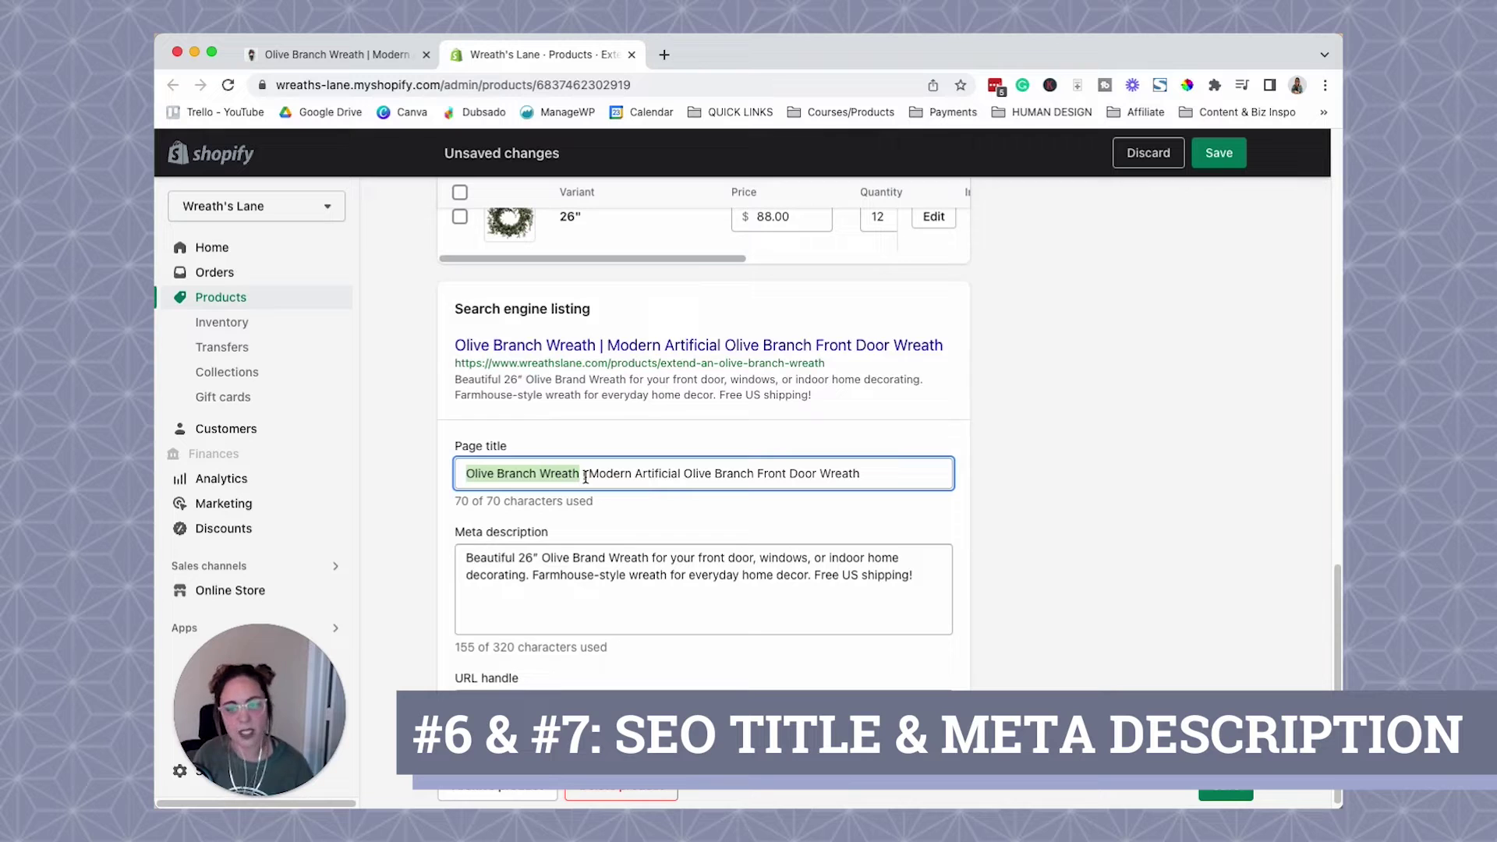
left_click(572, 561)
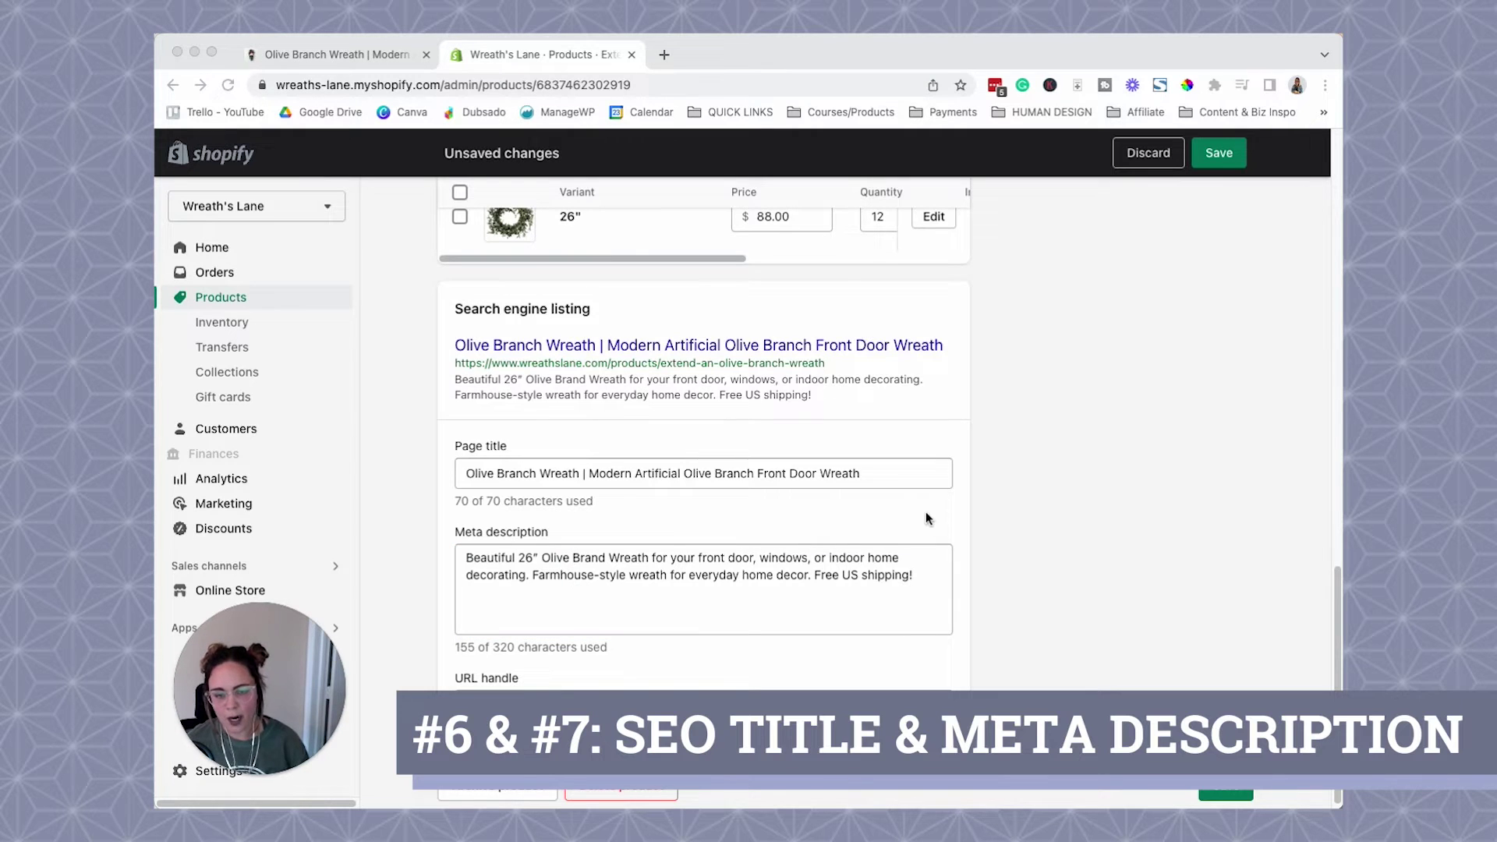
- Highlight the complete Page title again, and mark the full Meta description text twice
left_click(538, 480)
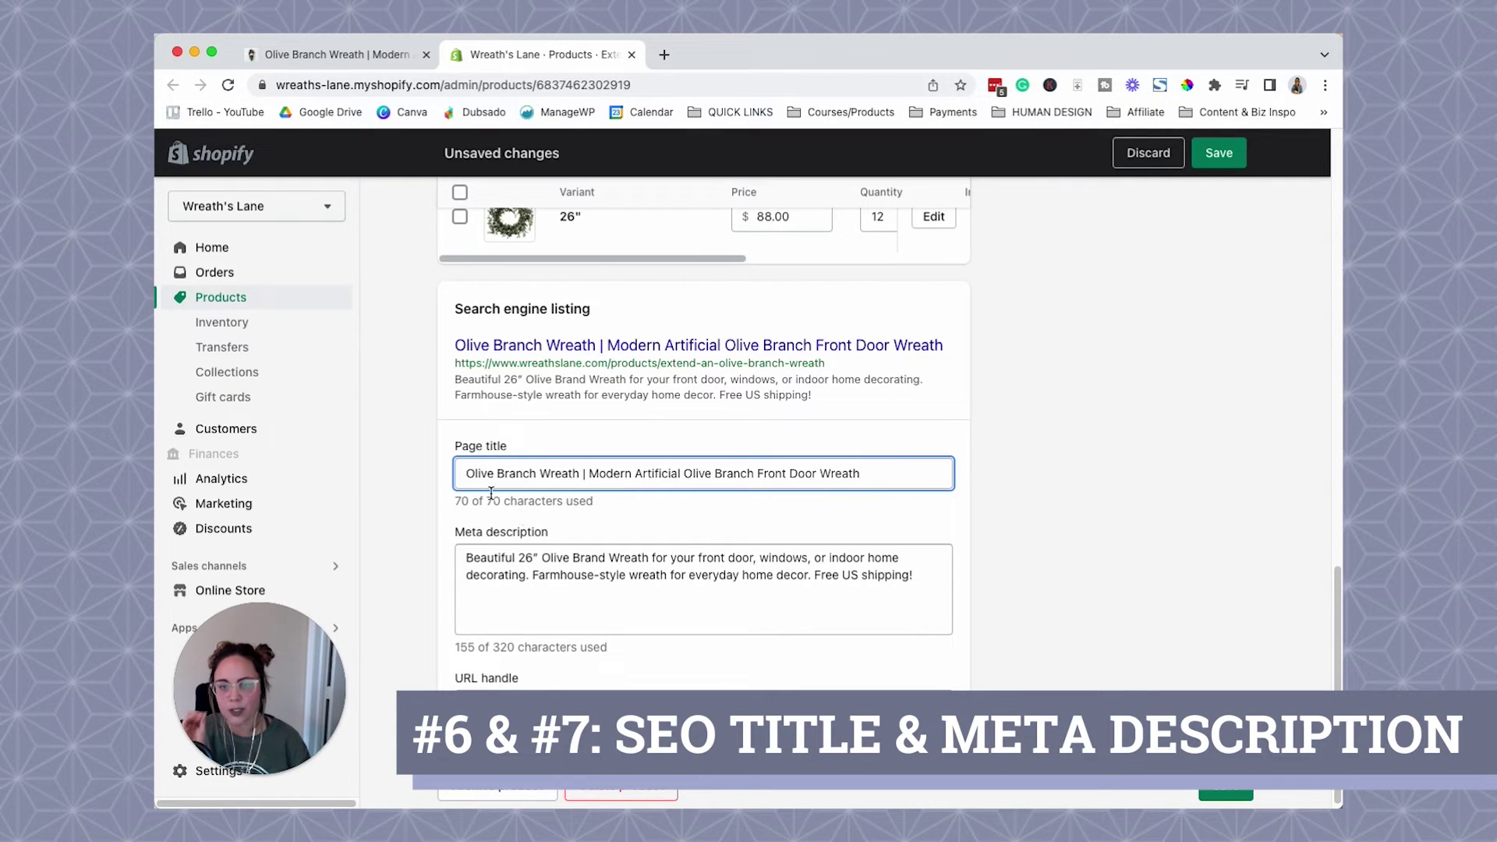
left_click_drag(466, 475, 864, 470)
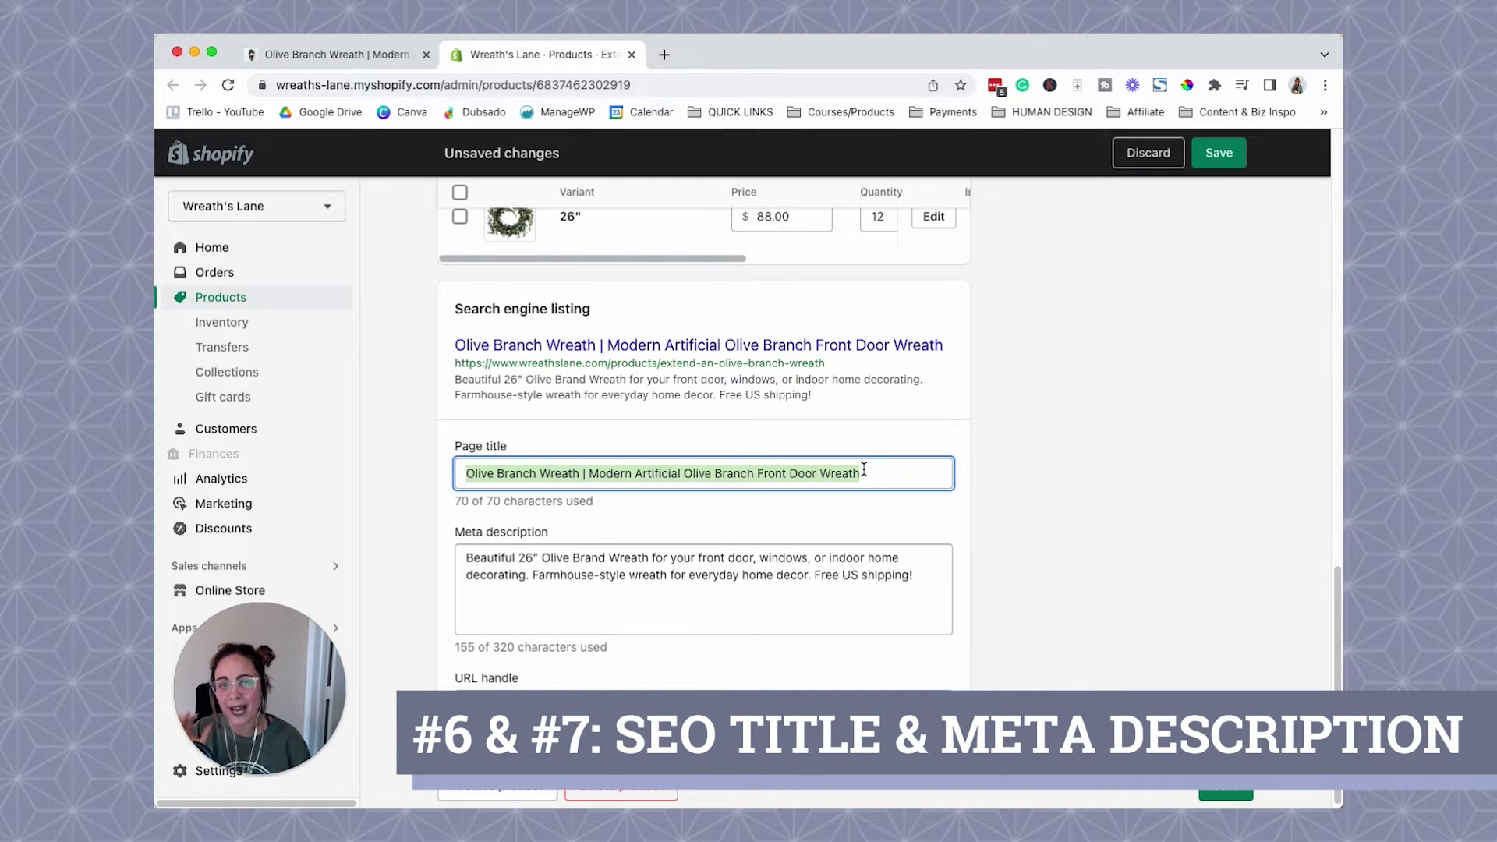
left_click(818, 514)
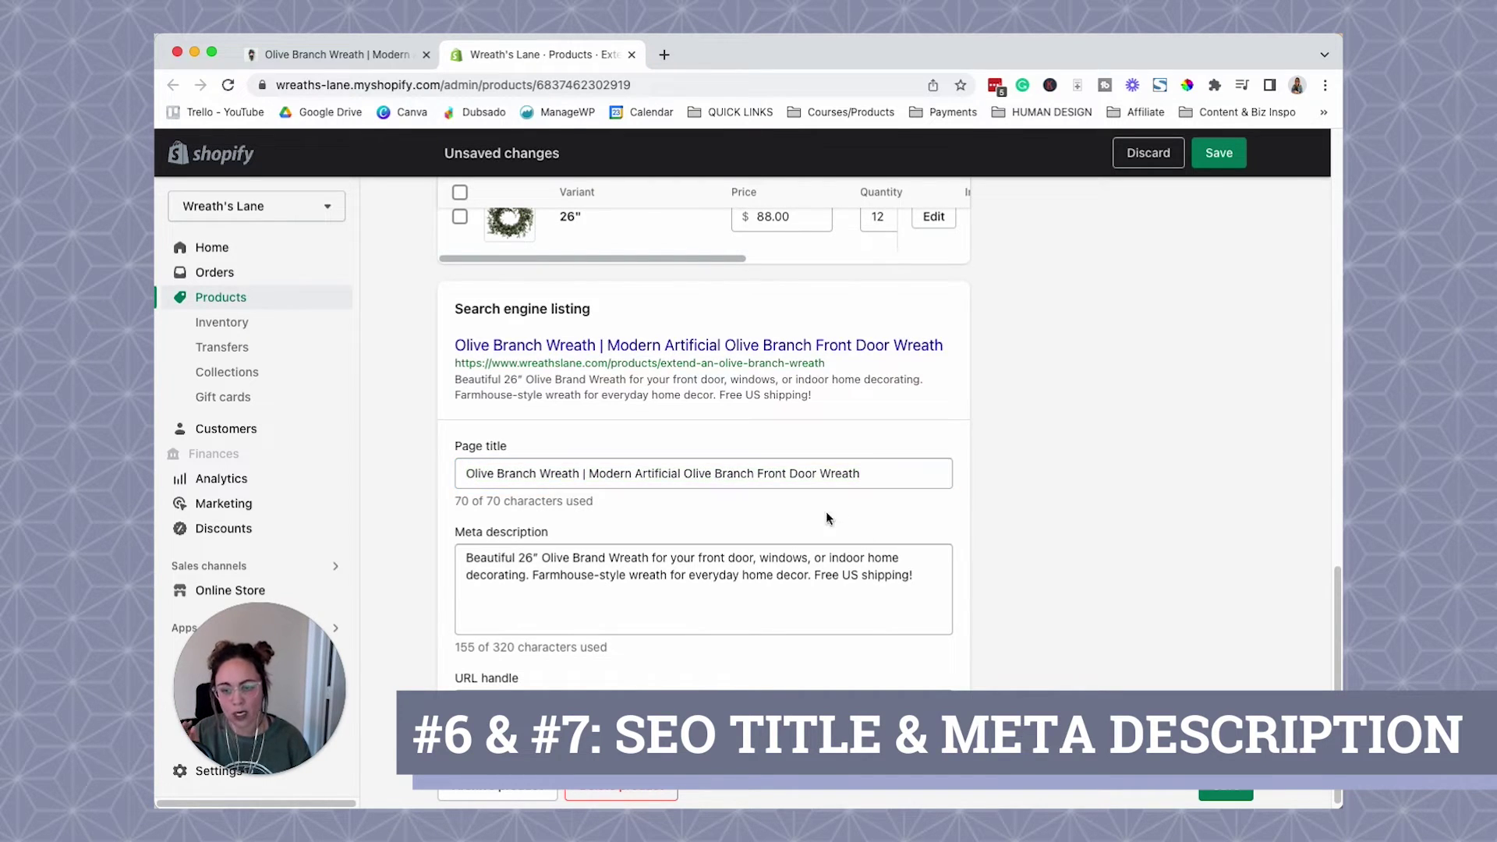
left_click_drag(922, 581, 462, 556)
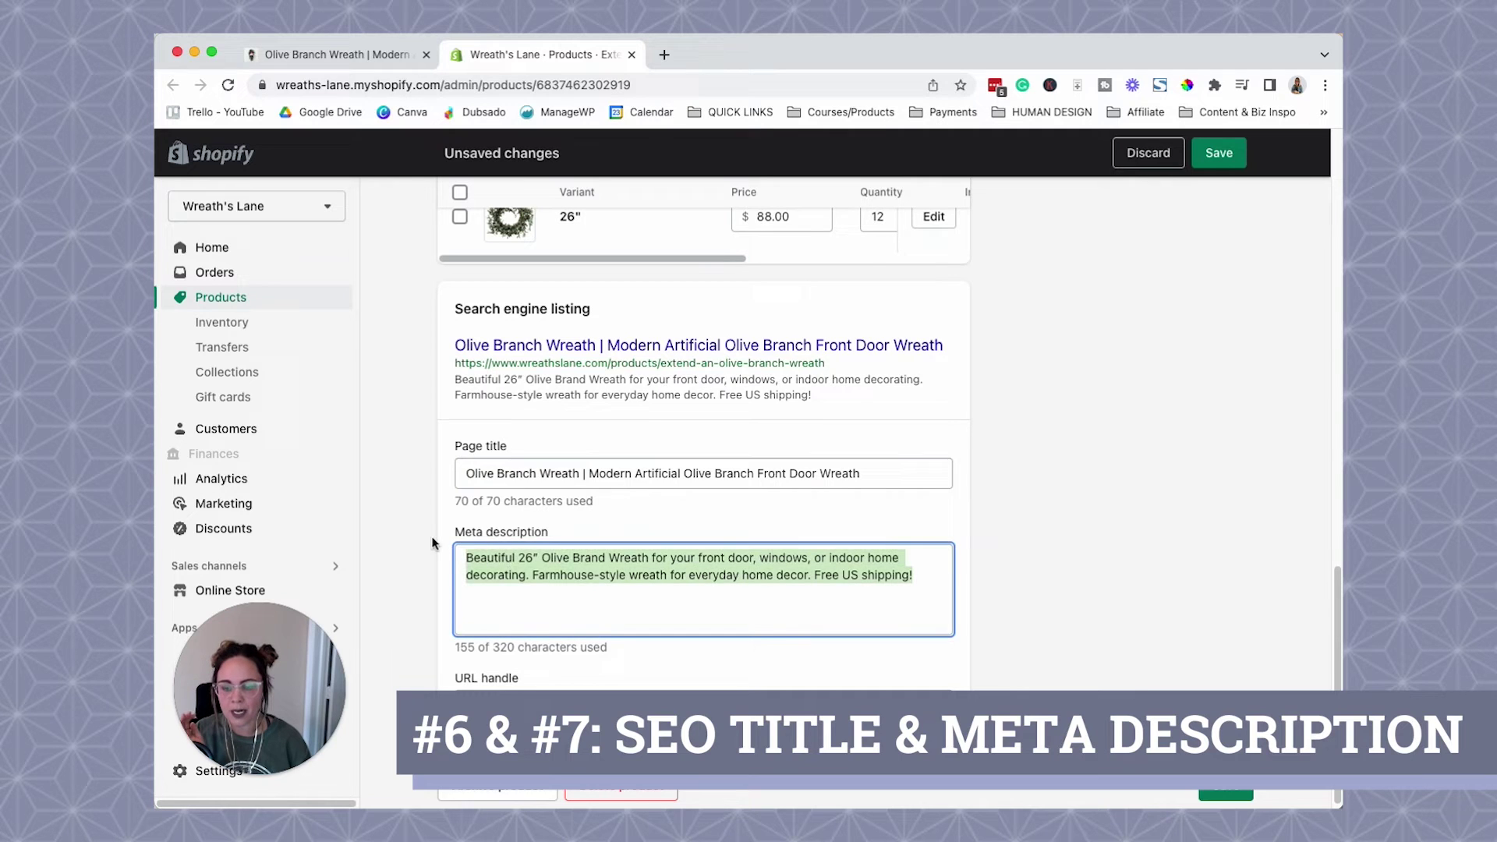
left_click(635, 642)
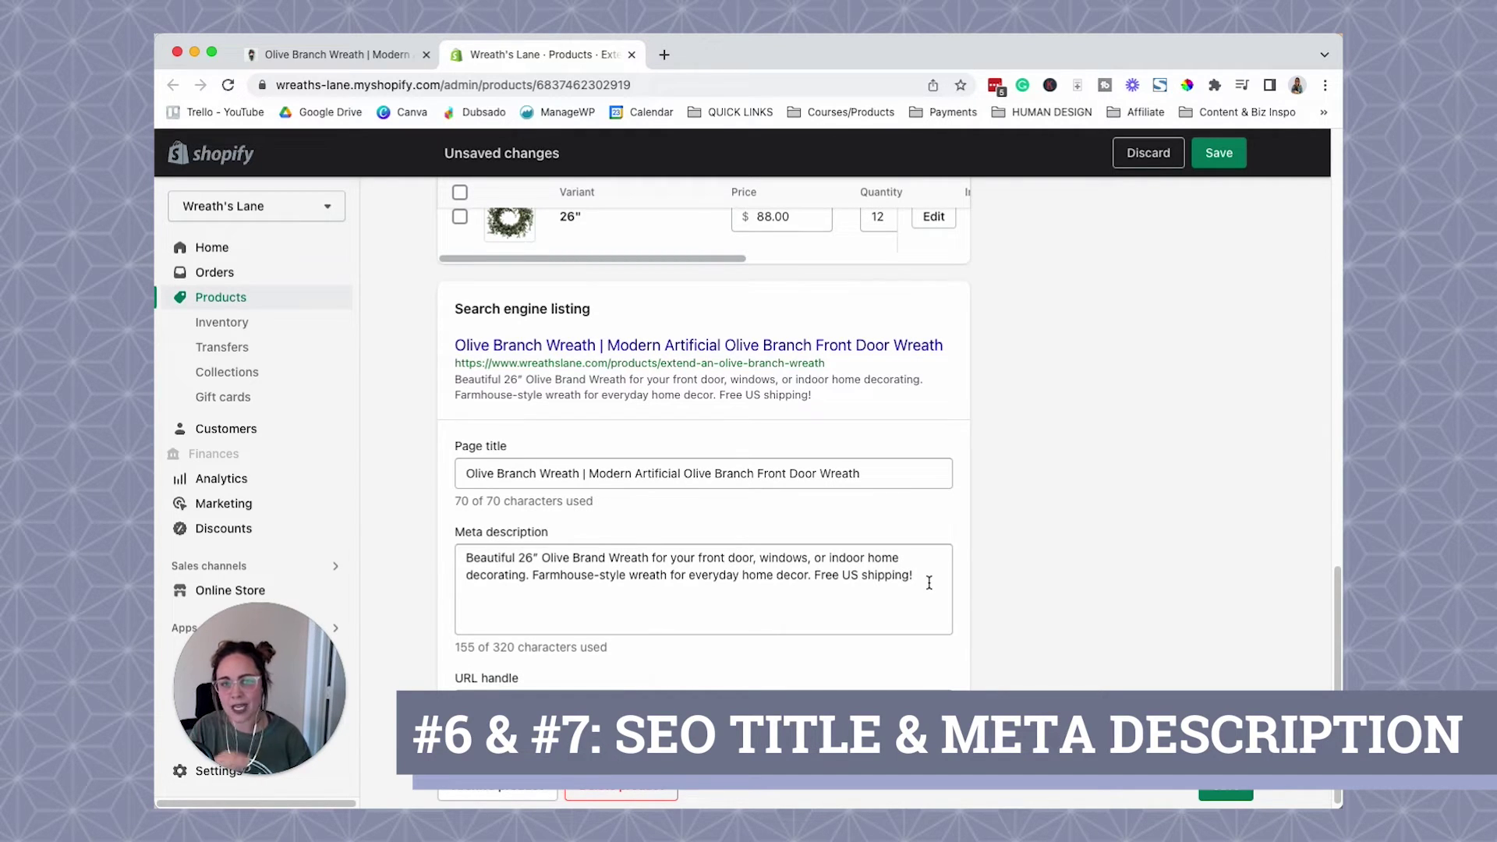
left_click_drag(929, 581, 420, 566)
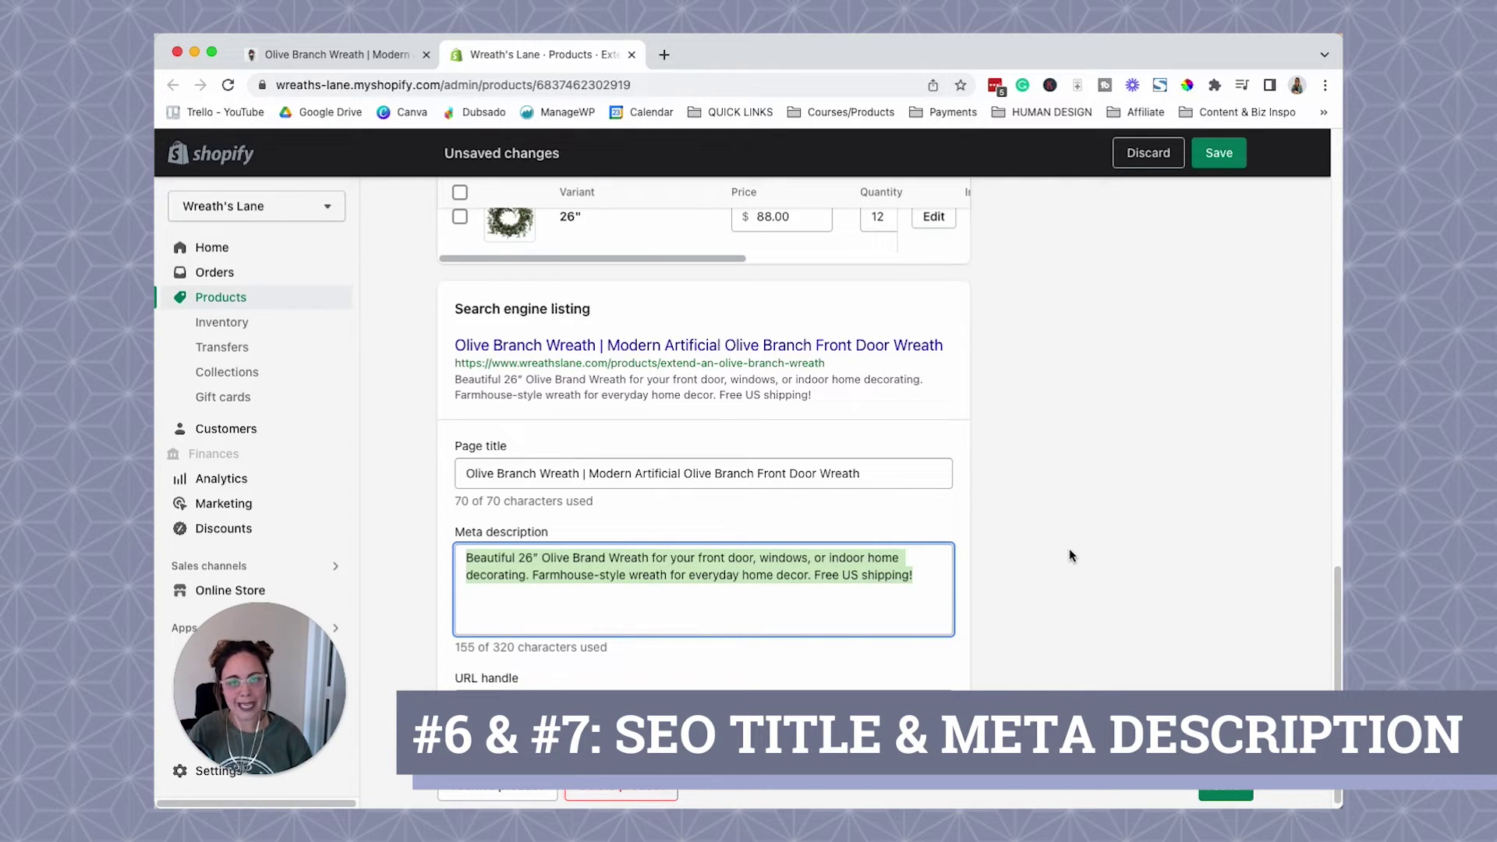
- Review the product page's sections again, and highlight "Olive Branch Wreath" in the Title and the three Description paragraphs
scroll(1070, 558, "up", 15)
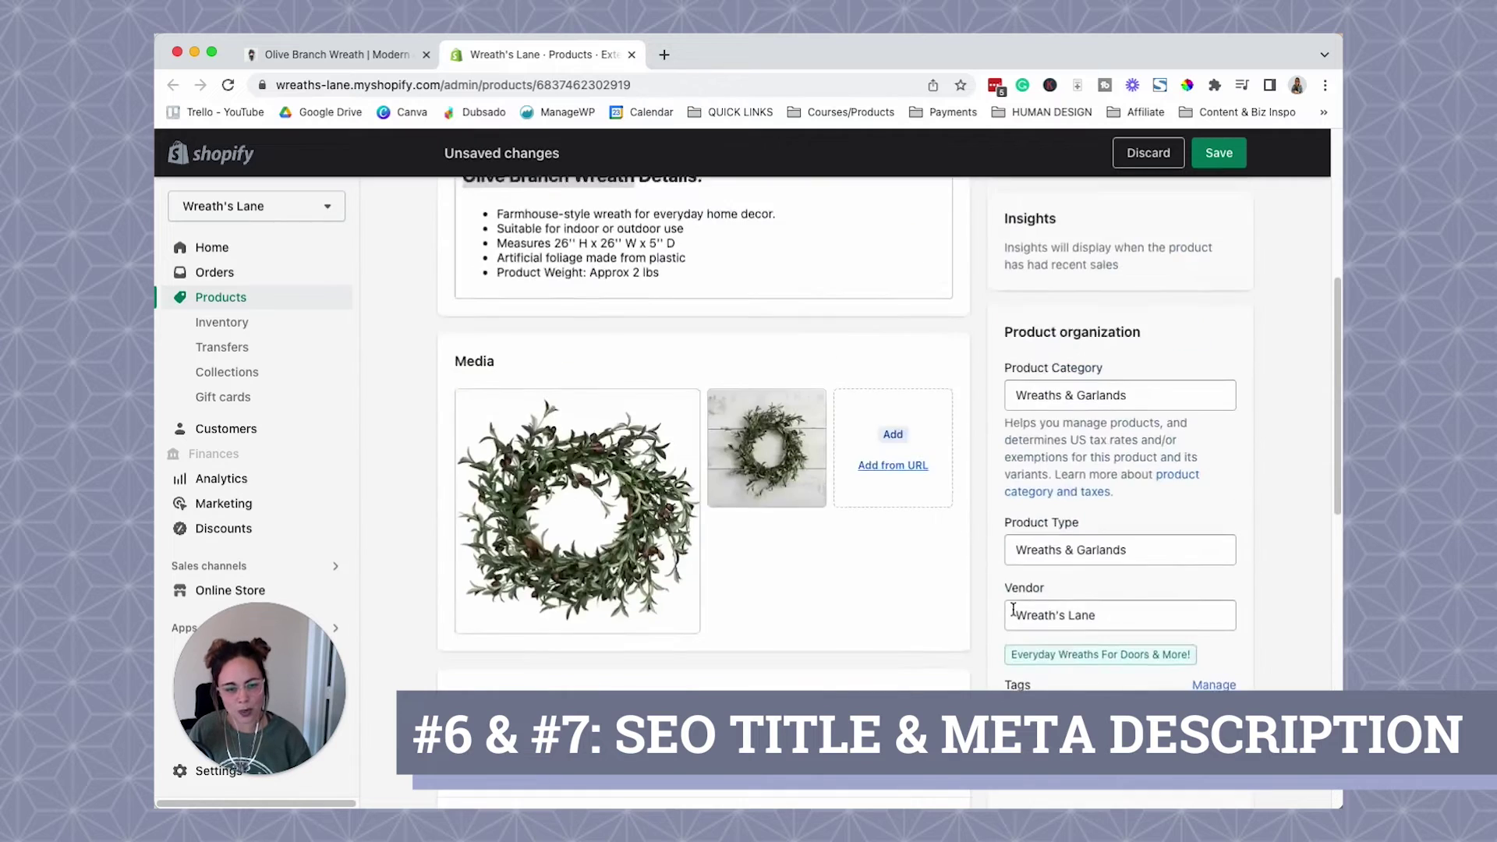
scroll(961, 615, "down", 10)
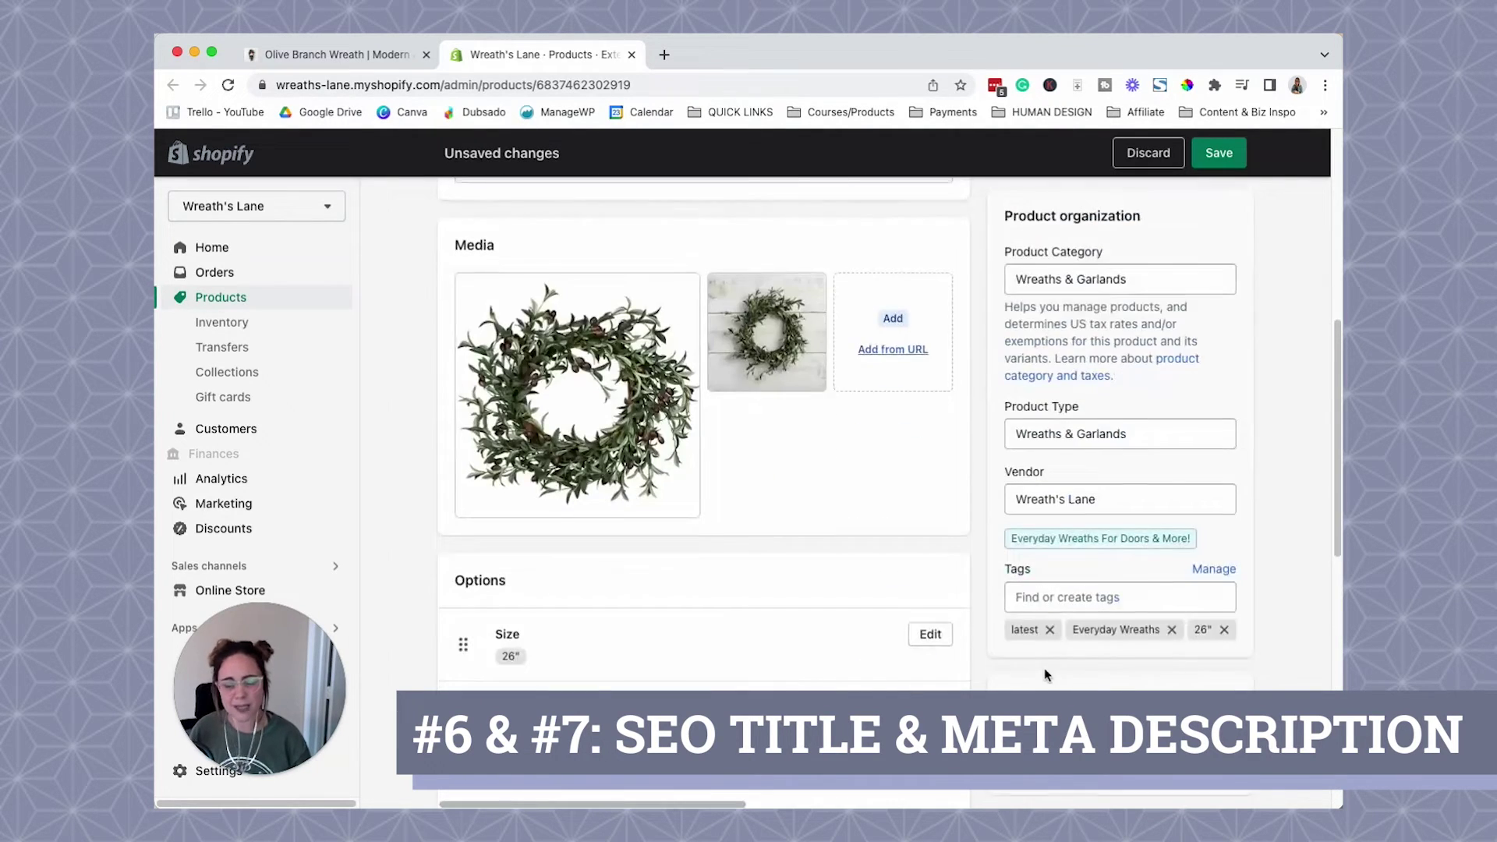
scroll(1007, 685, "down", 6)
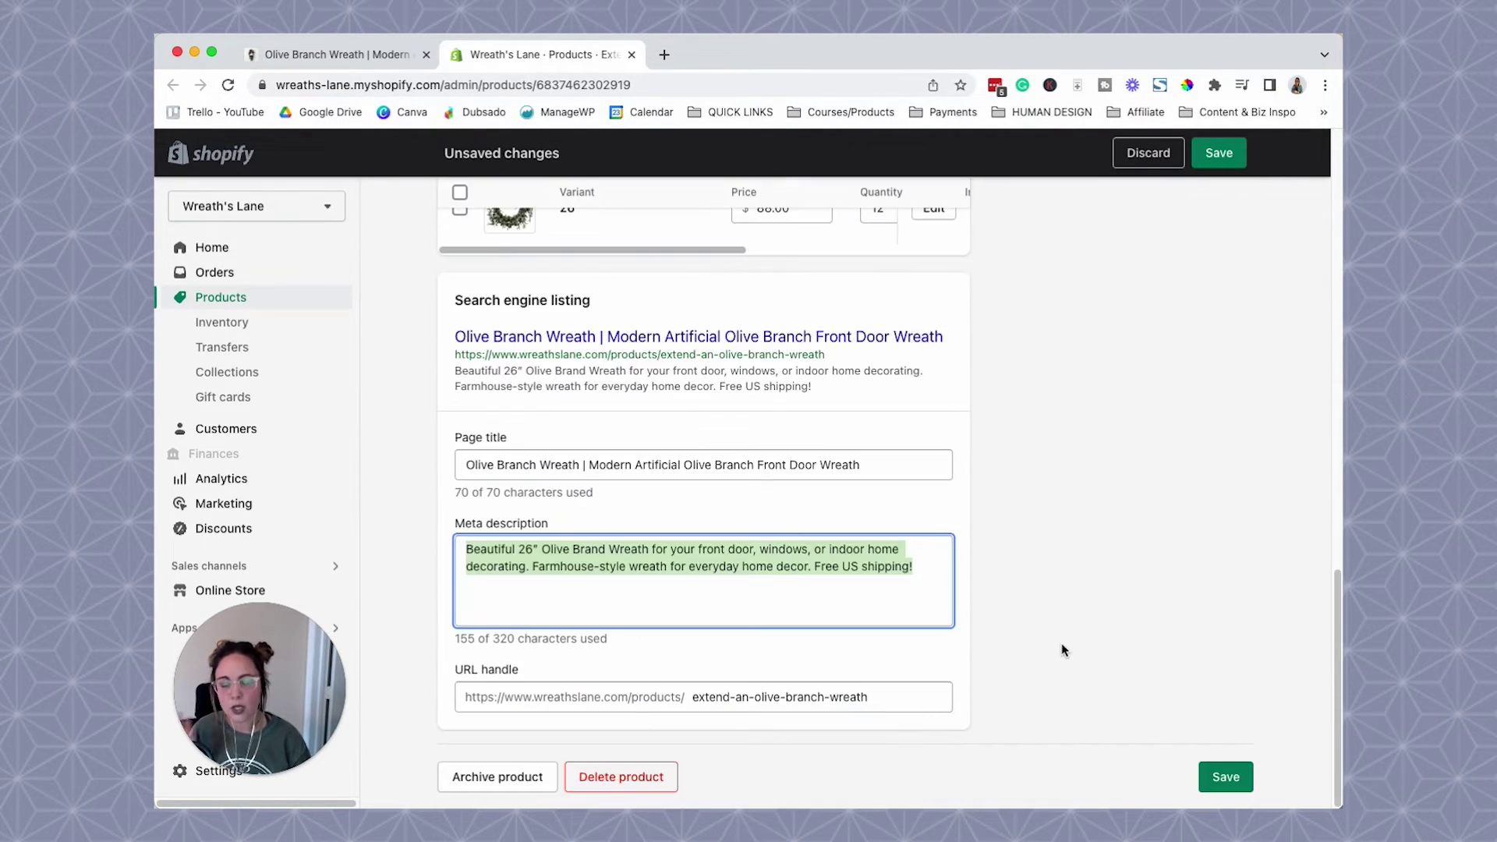
scroll(1046, 732, "up", 12)
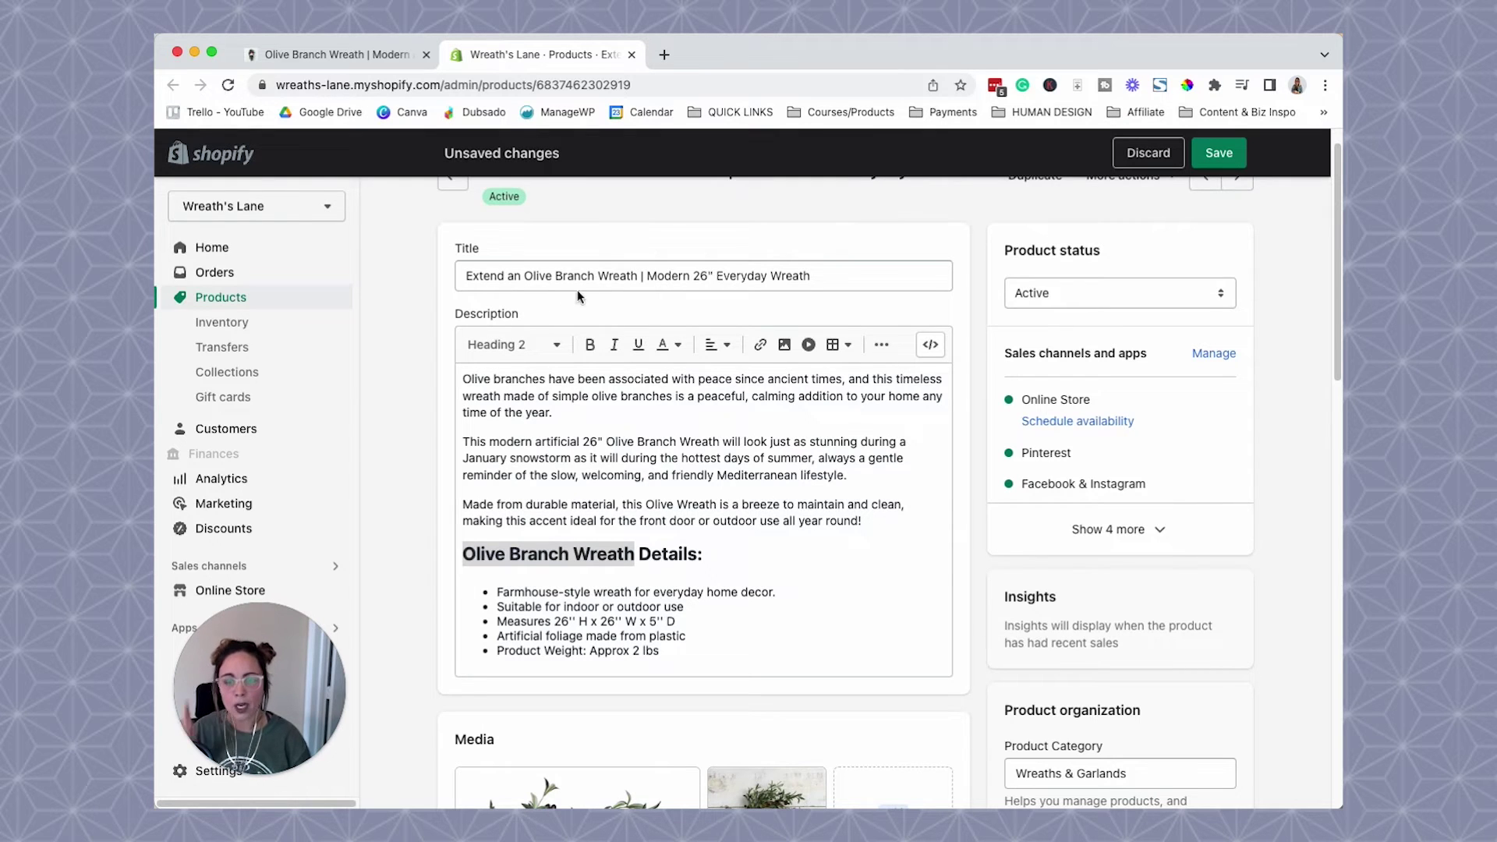
left_click_drag(523, 276, 632, 267)
left_click(780, 419)
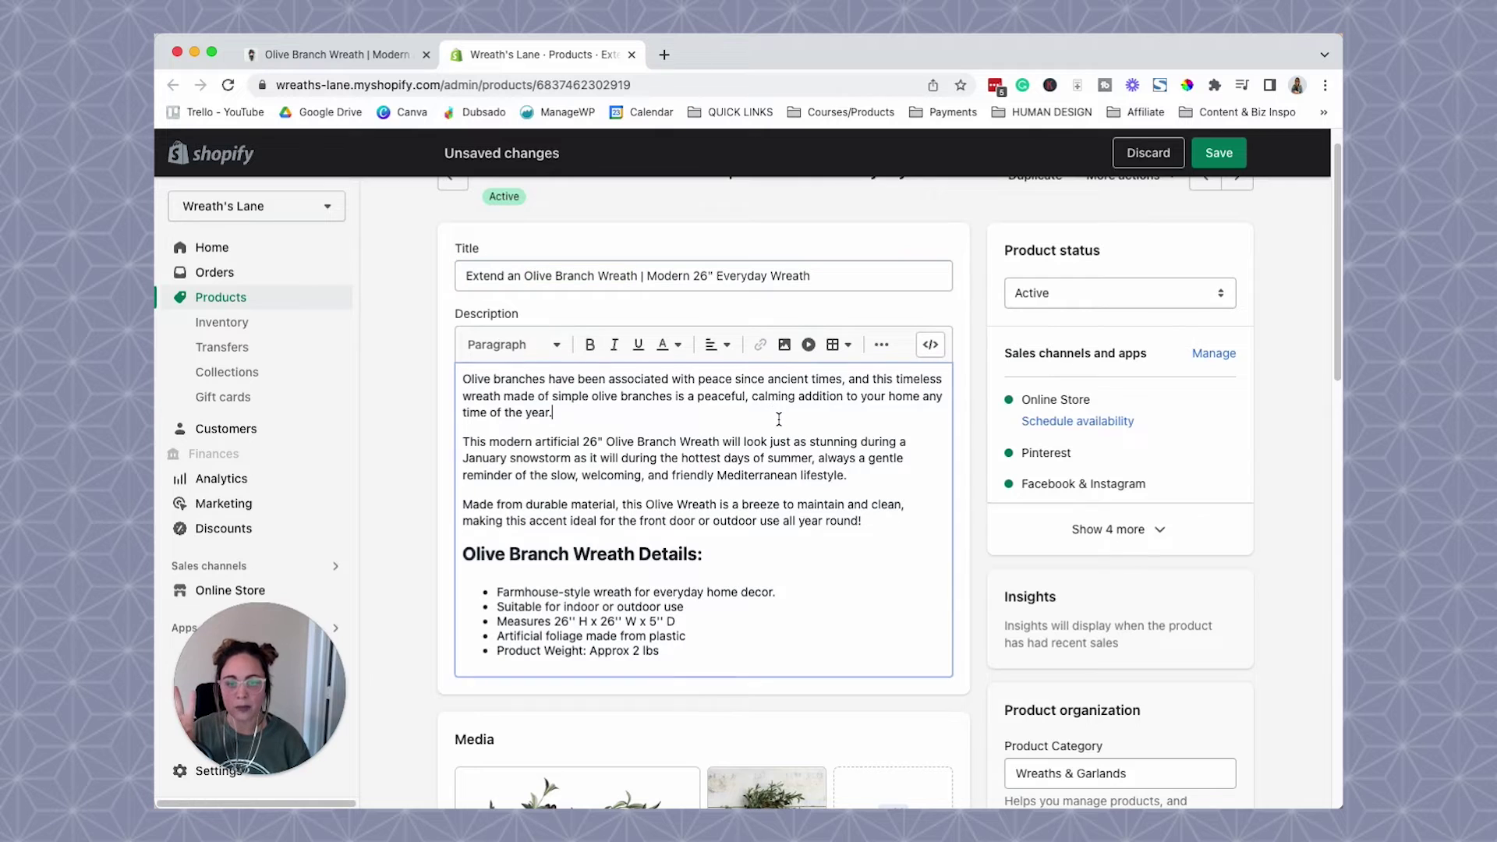
triple_click(877, 521)
left_click_drag(699, 474, 441, 371)
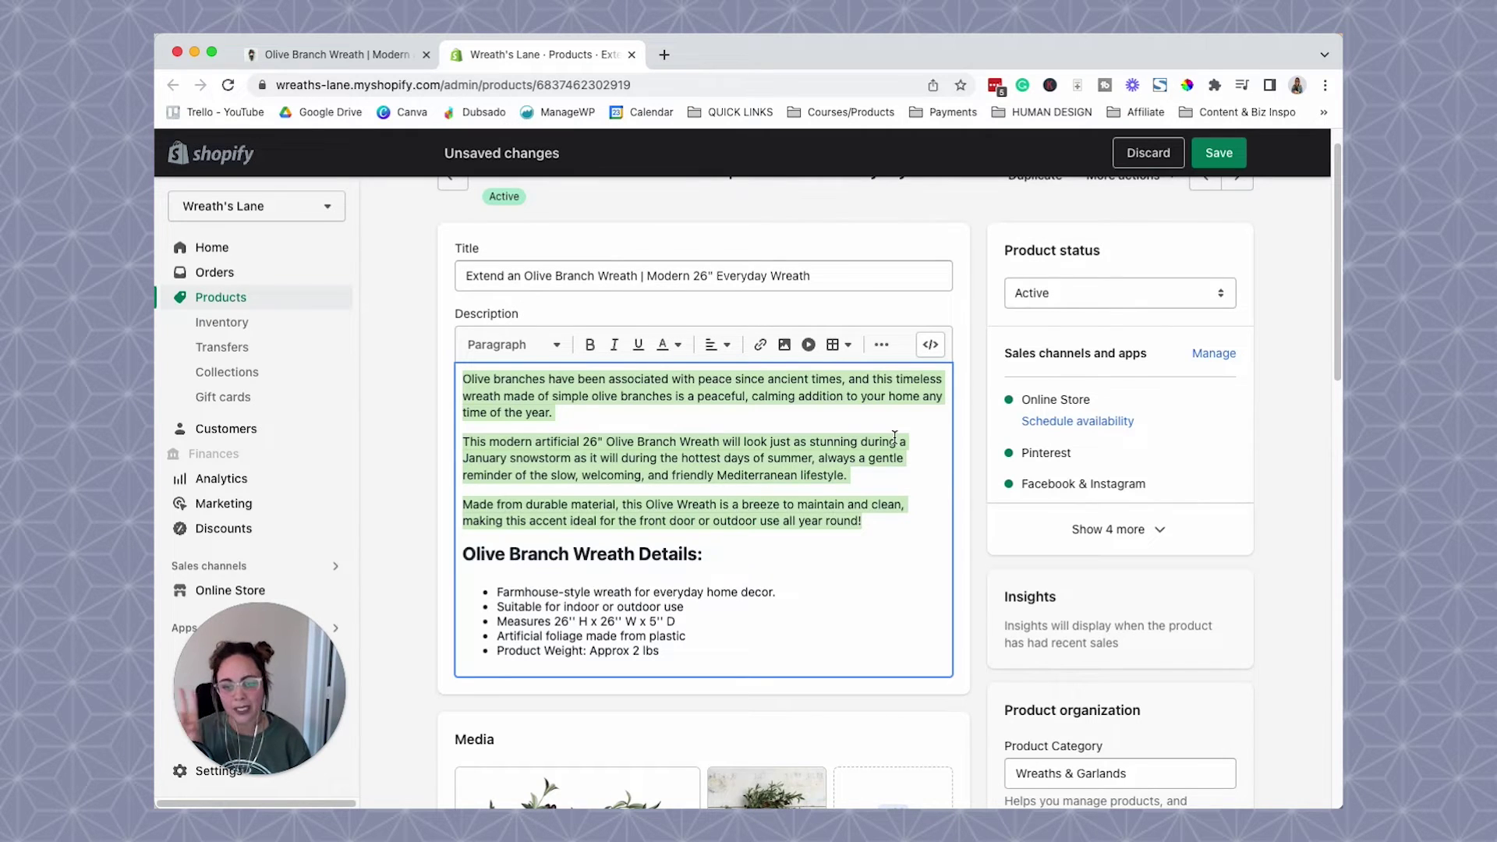
- Highlight the heading "Olive Branch Wreath Details:" and its word "Details:", and go to the product's Media images
left_click(582, 554)
left_click_drag(725, 555, 427, 560)
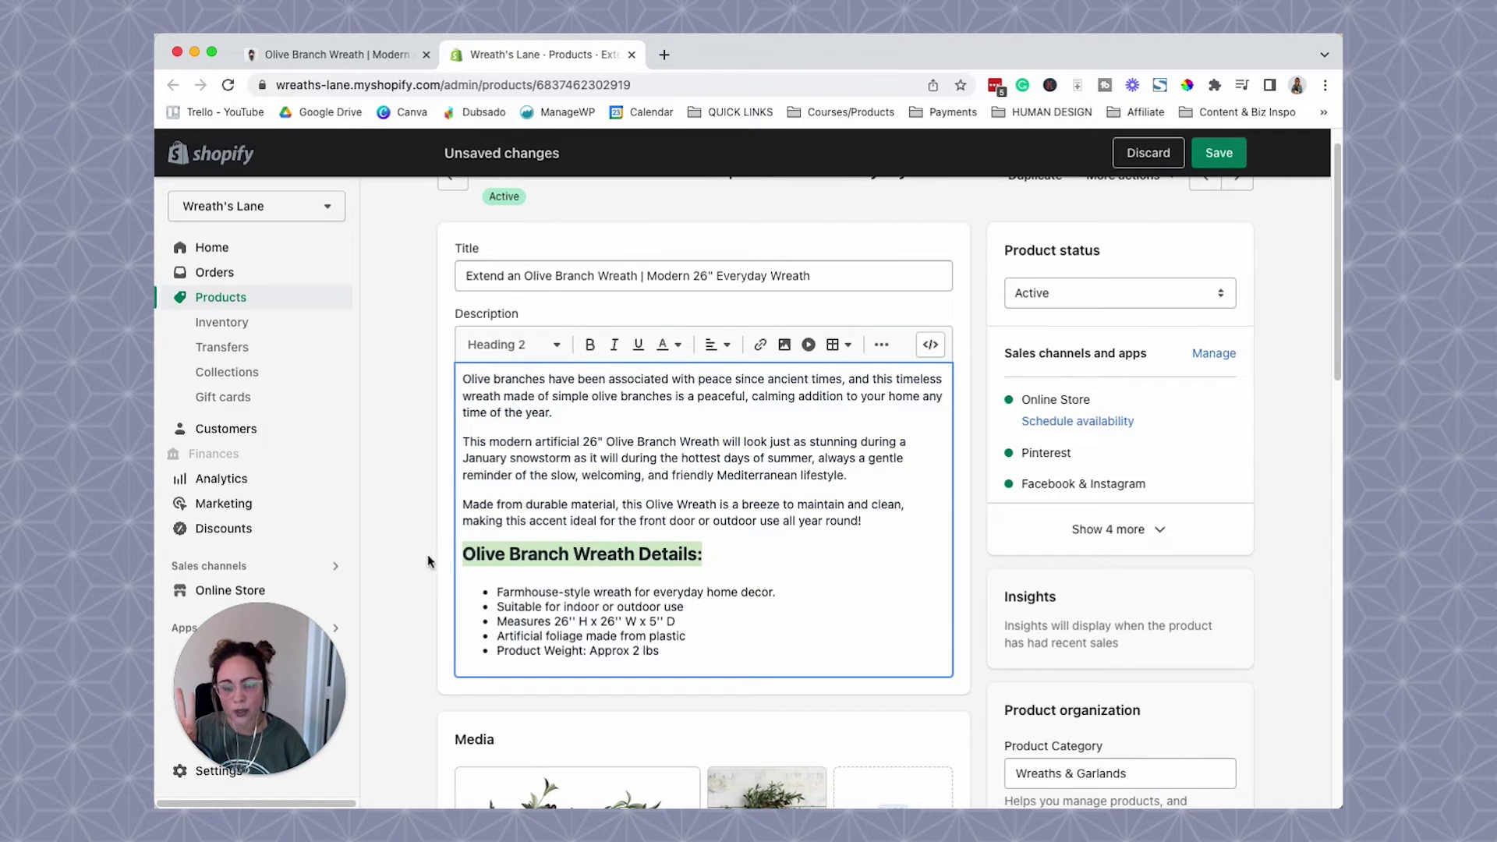
left_click(636, 555)
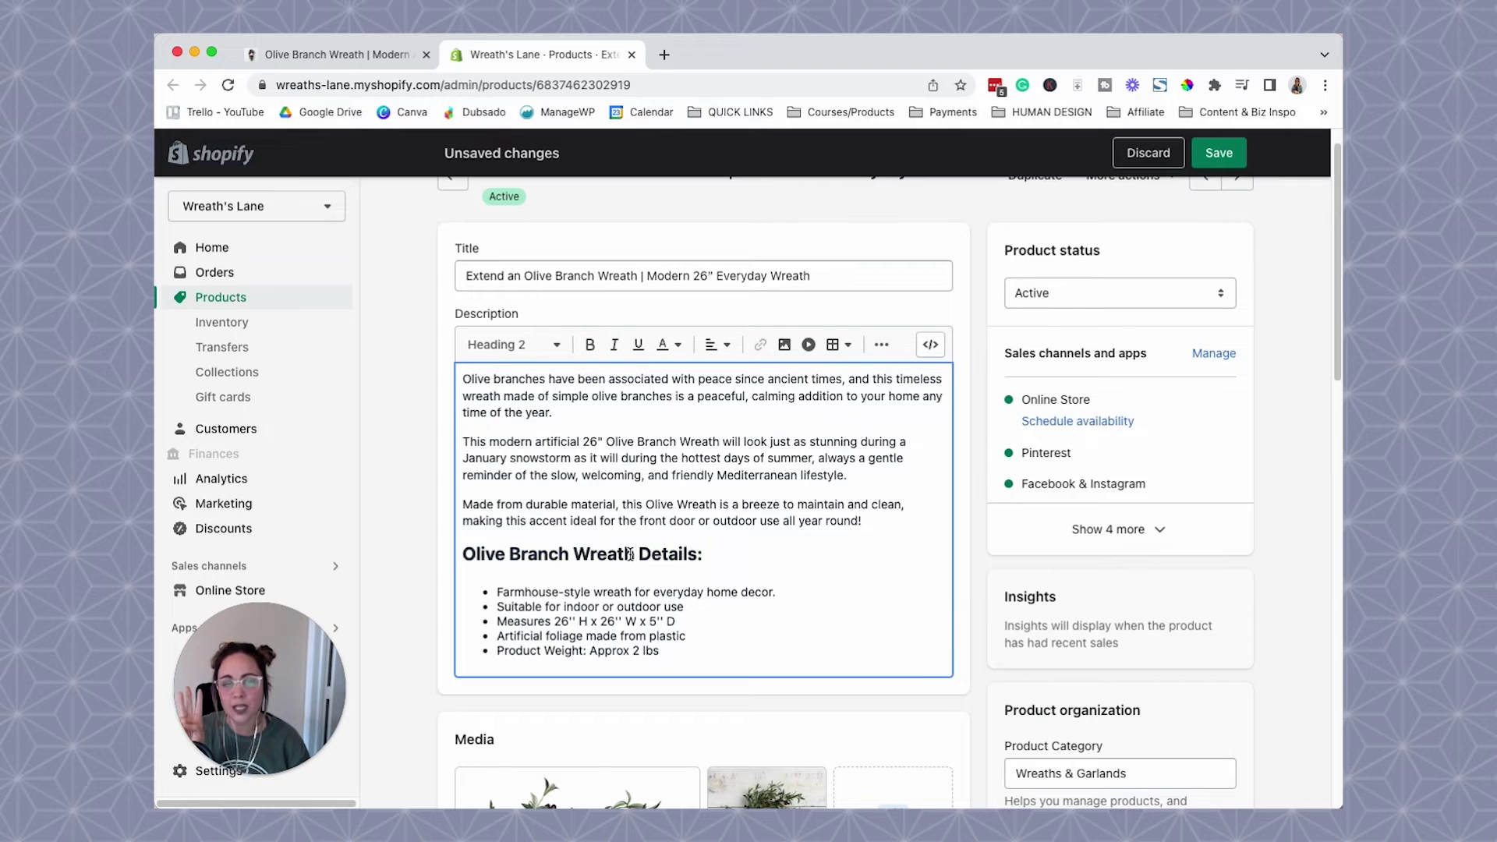
left_click_drag(639, 554, 702, 555)
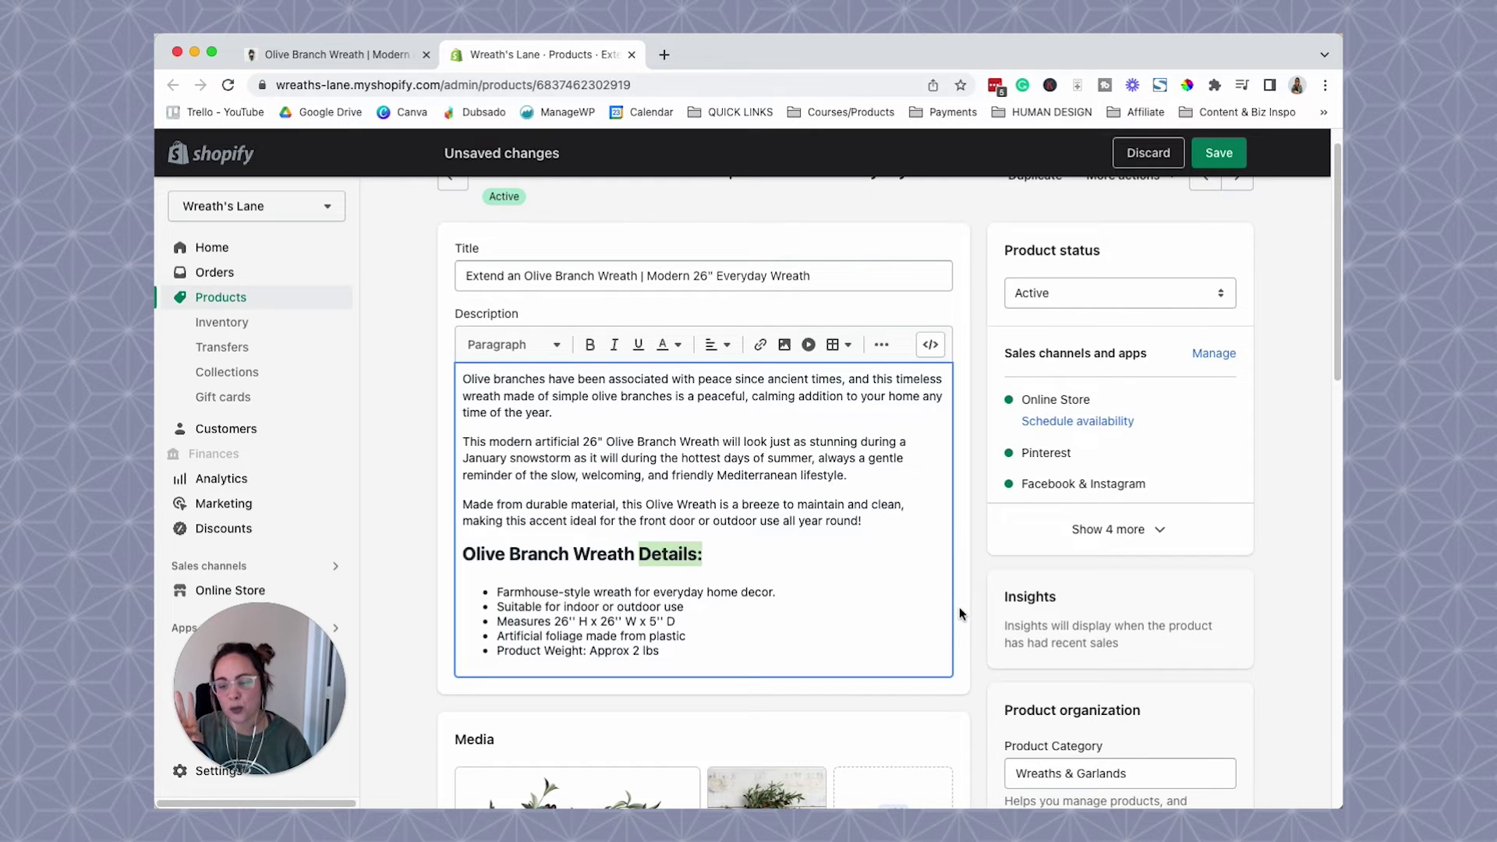
scroll(960, 616, "down", 1)
scroll(961, 617, "down", 3)
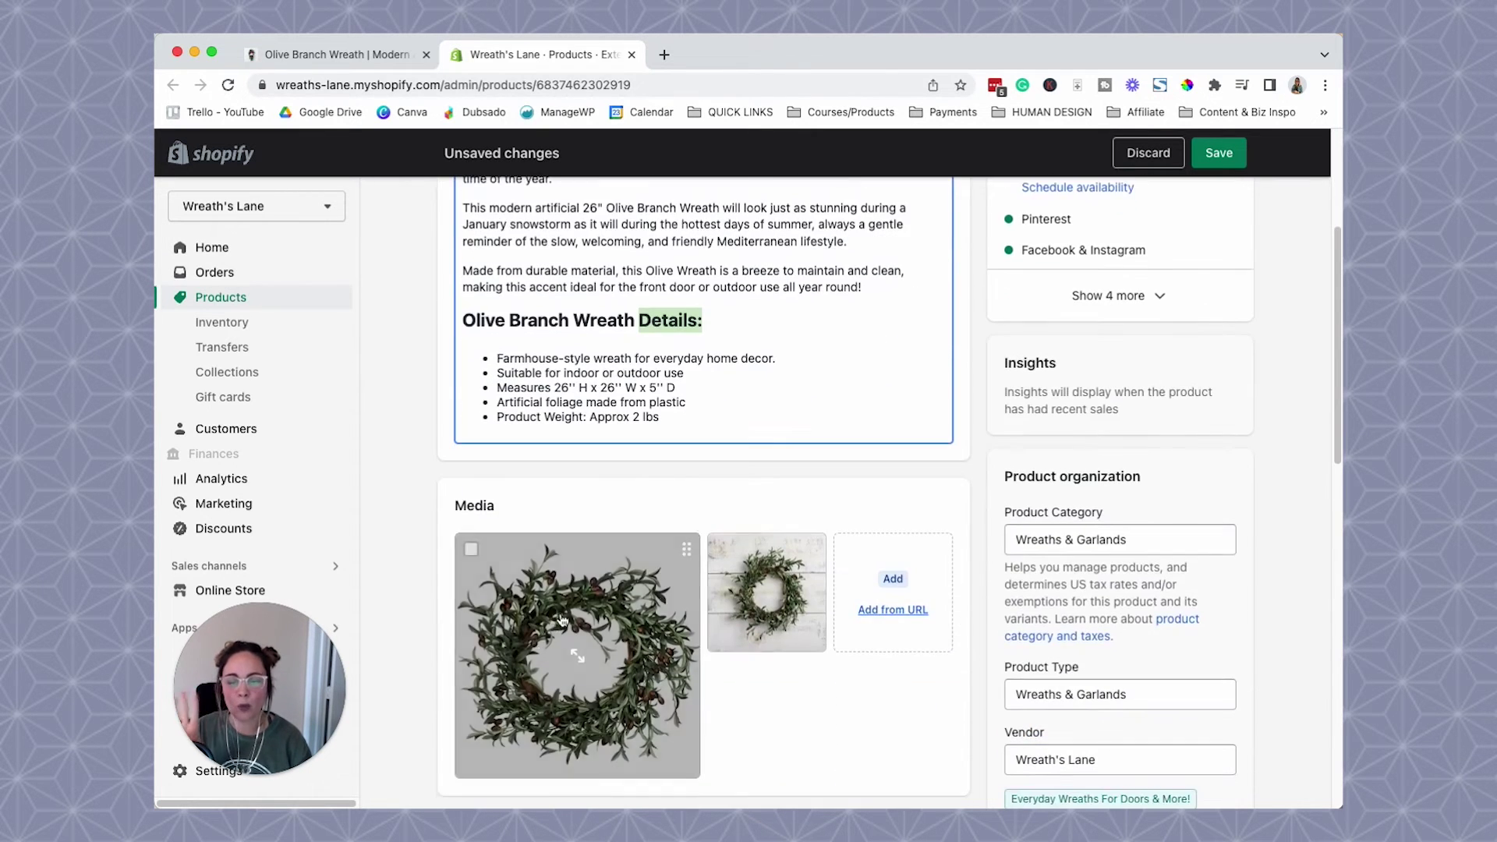
- View the alt text of the first Media image, the wreath on a white background, and close the image preview
left_click(606, 653)
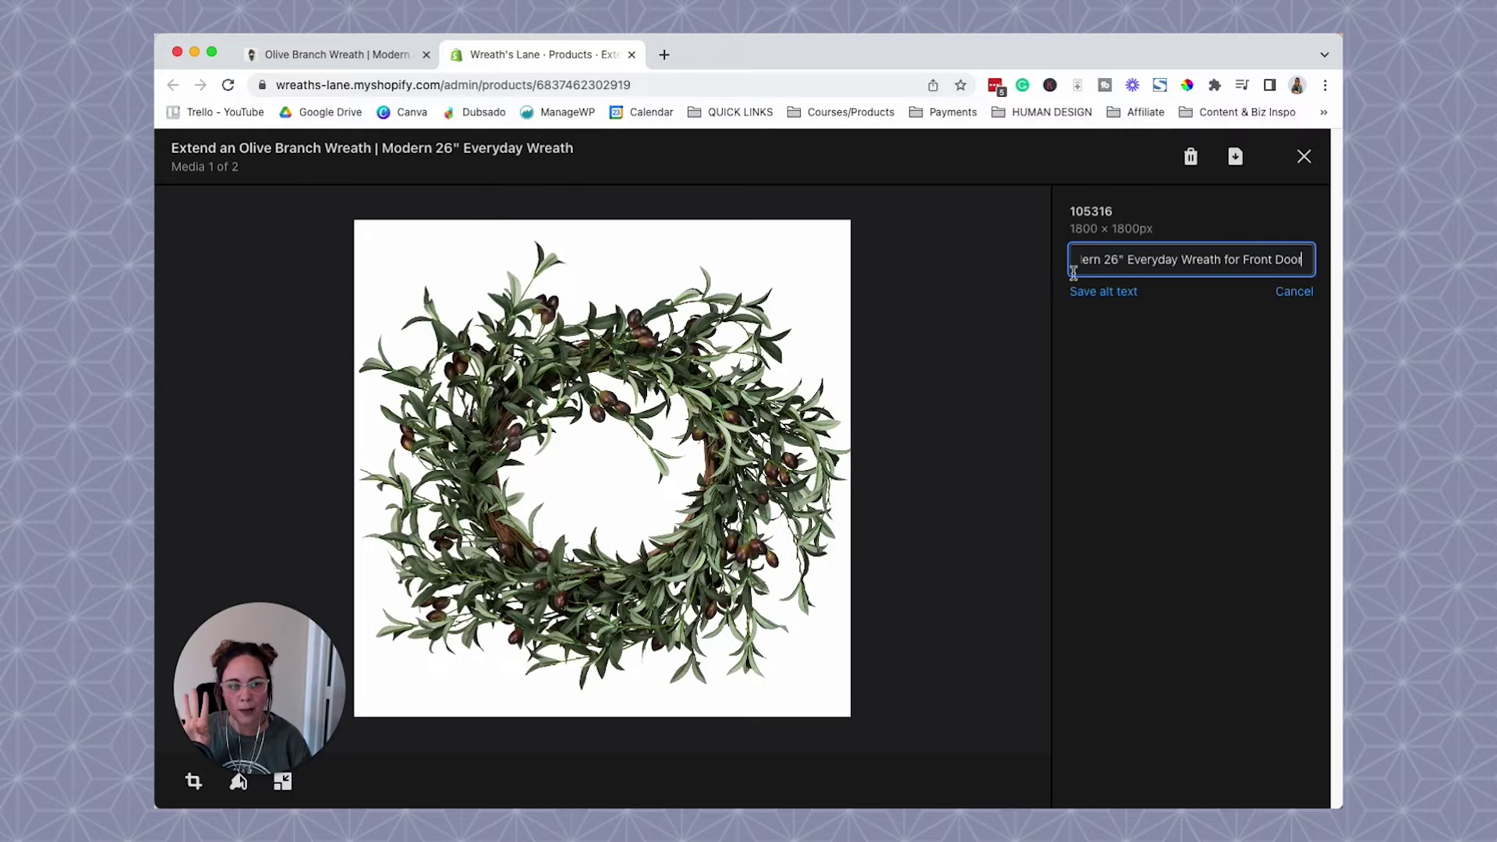
left_click(1298, 161)
- Highlight "Olive Branch Wreath" in the Page title, "Olive Brand Wreath" in the Meta description, and the full URL handle "extend-an-olive-branch-wreath"
scroll(968, 523, "down", 2)
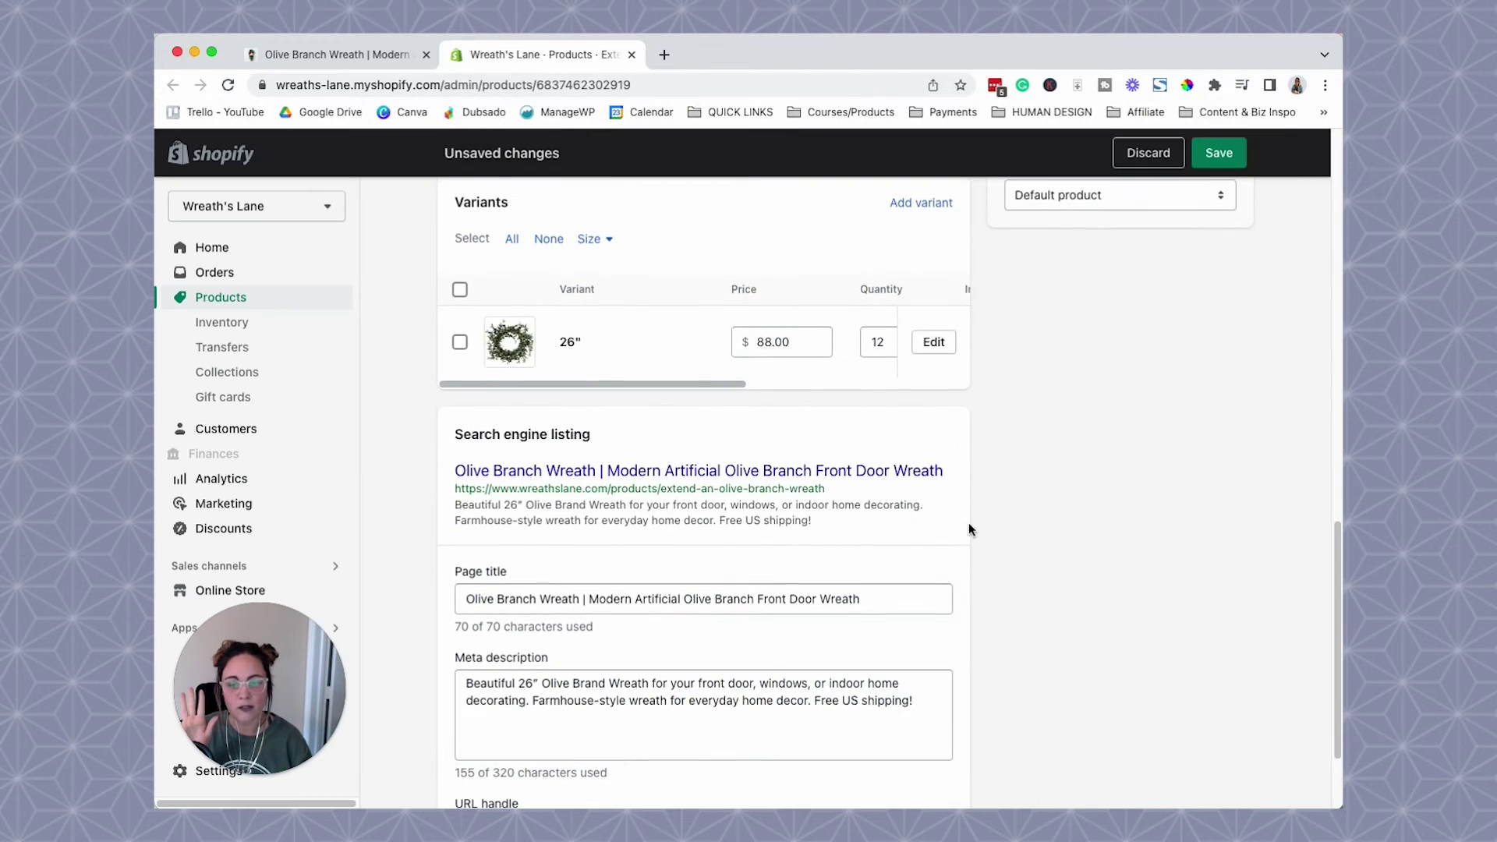
left_click(724, 574)
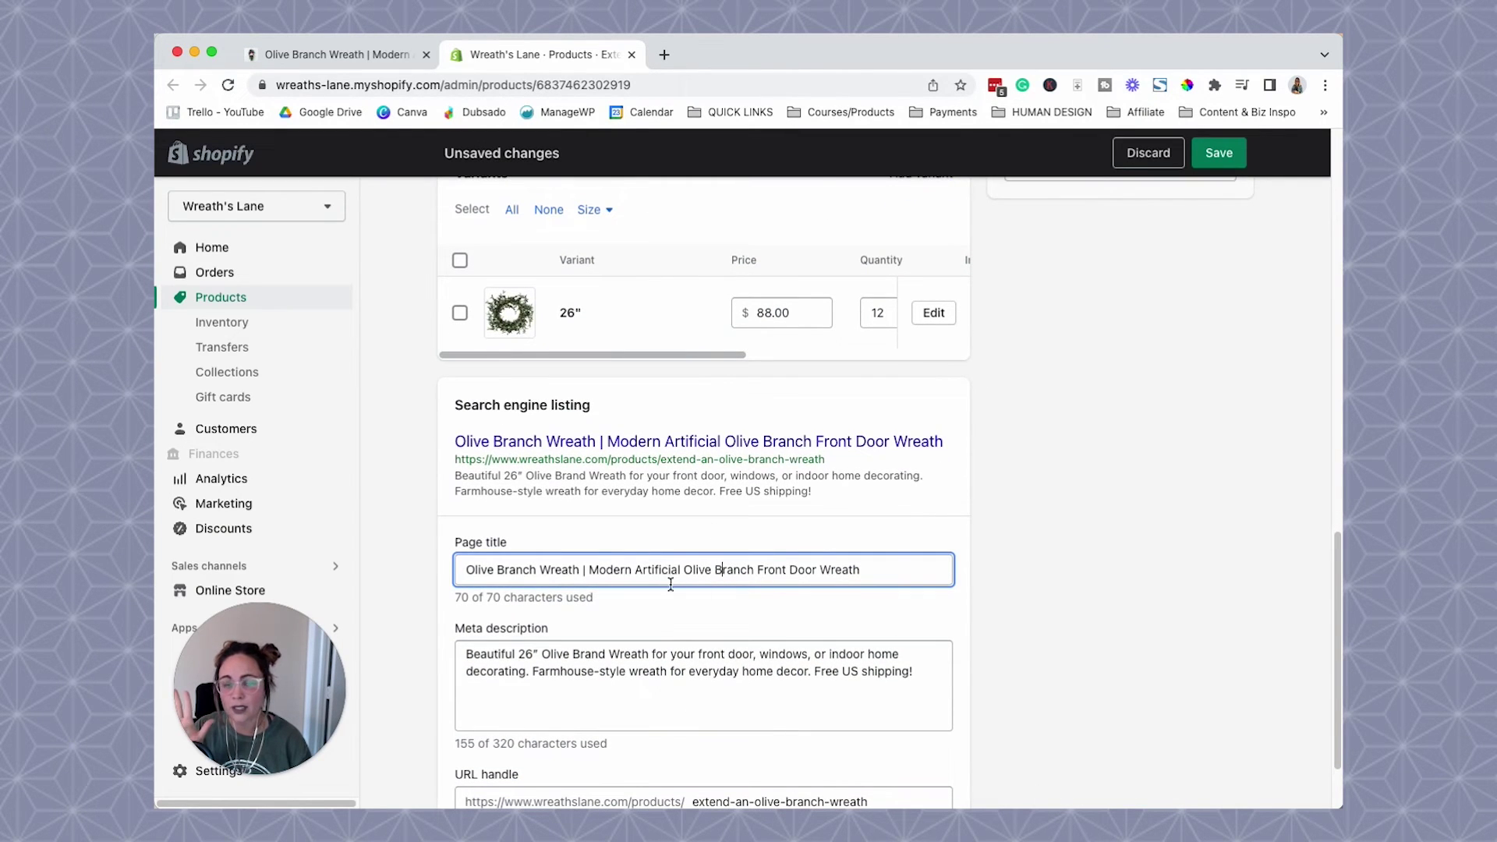
left_click_drag(581, 569, 439, 571)
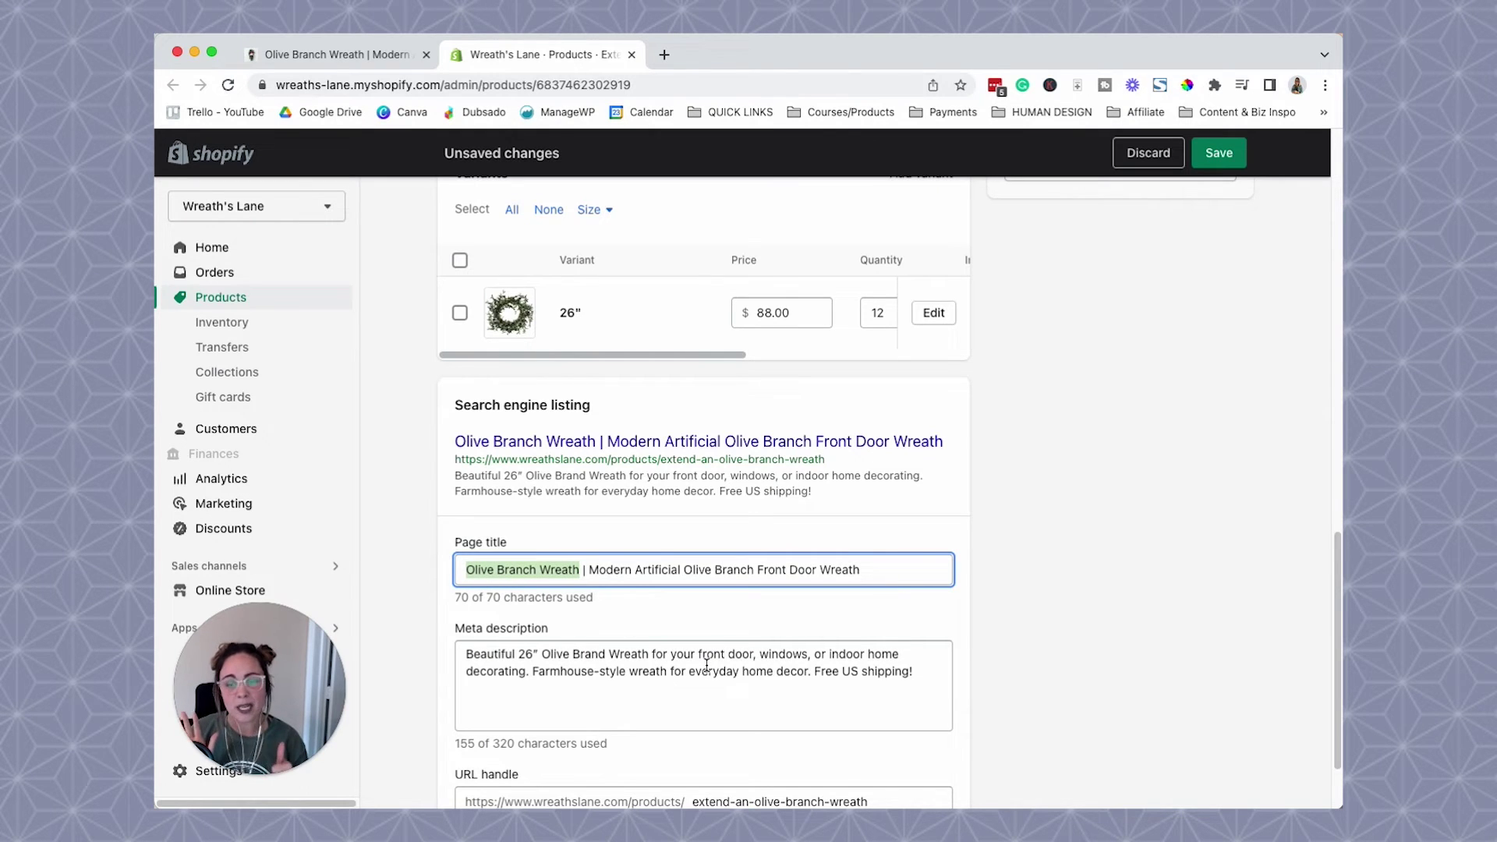
left_click_drag(652, 655, 530, 656)
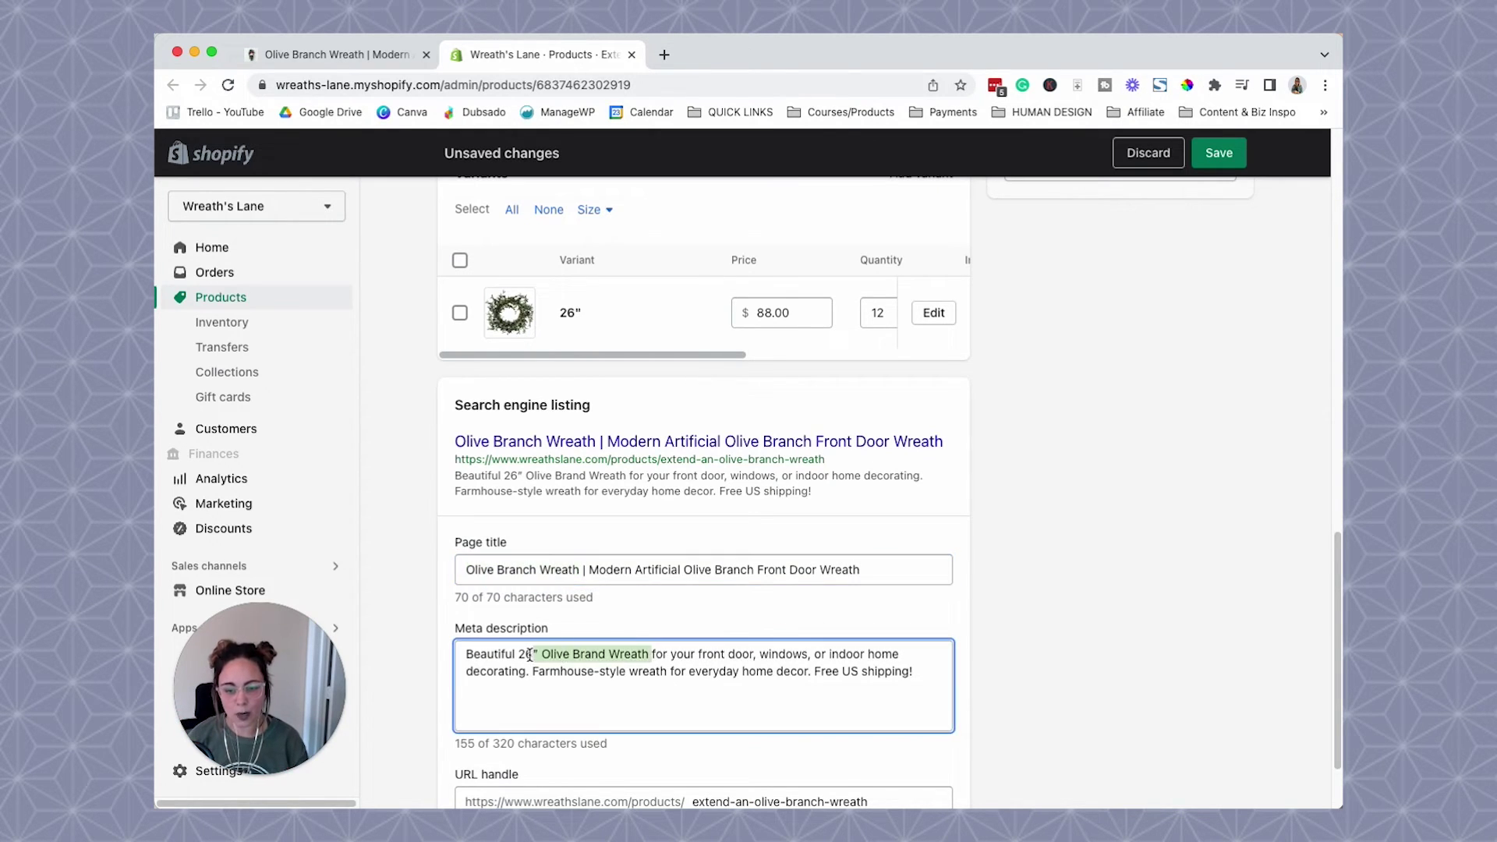
scroll(943, 685, "down", 2)
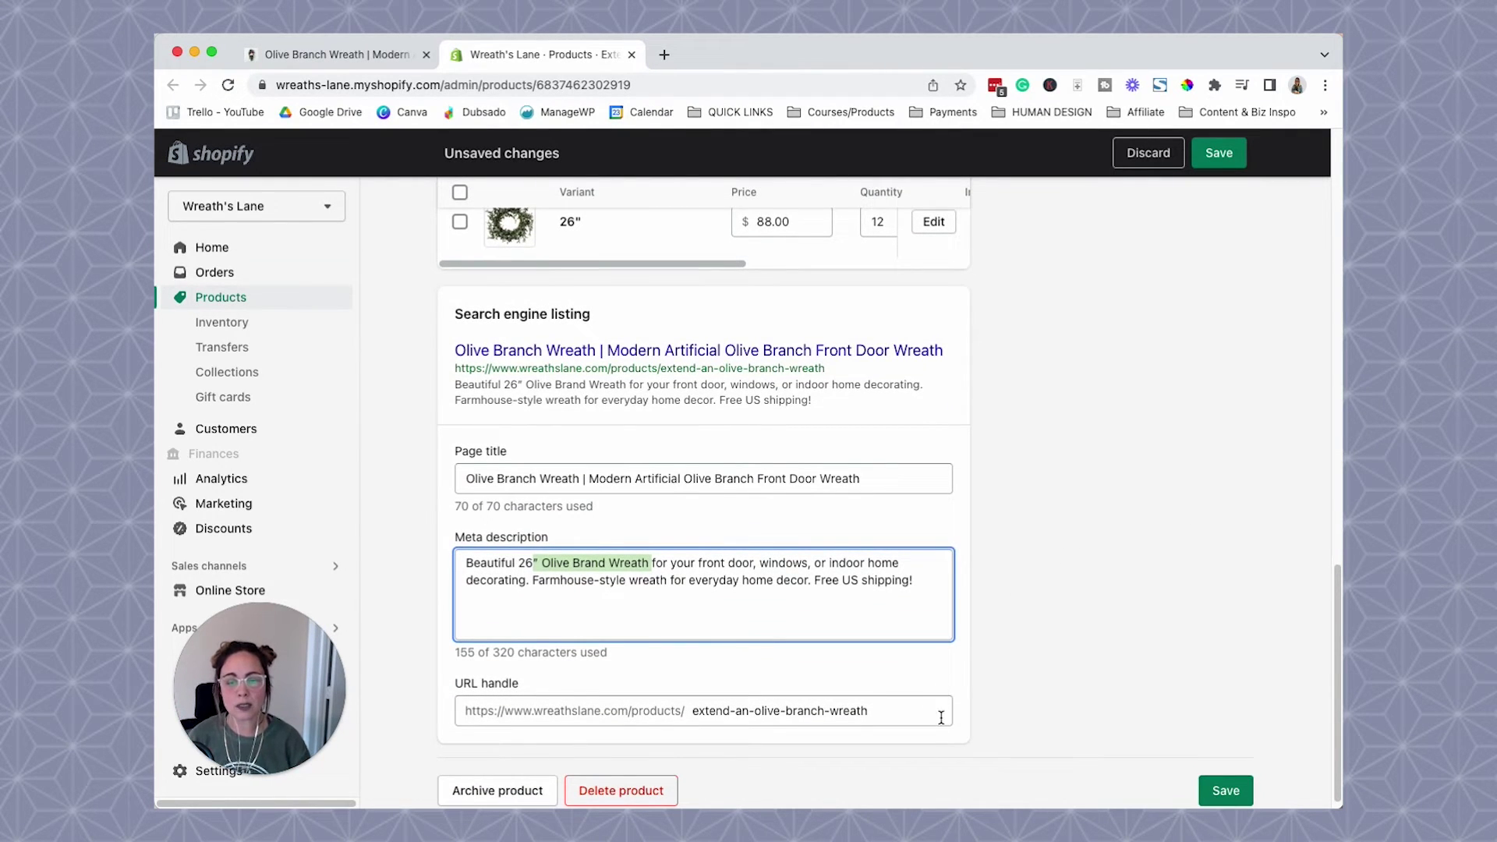
left_click_drag(944, 711, 701, 696)
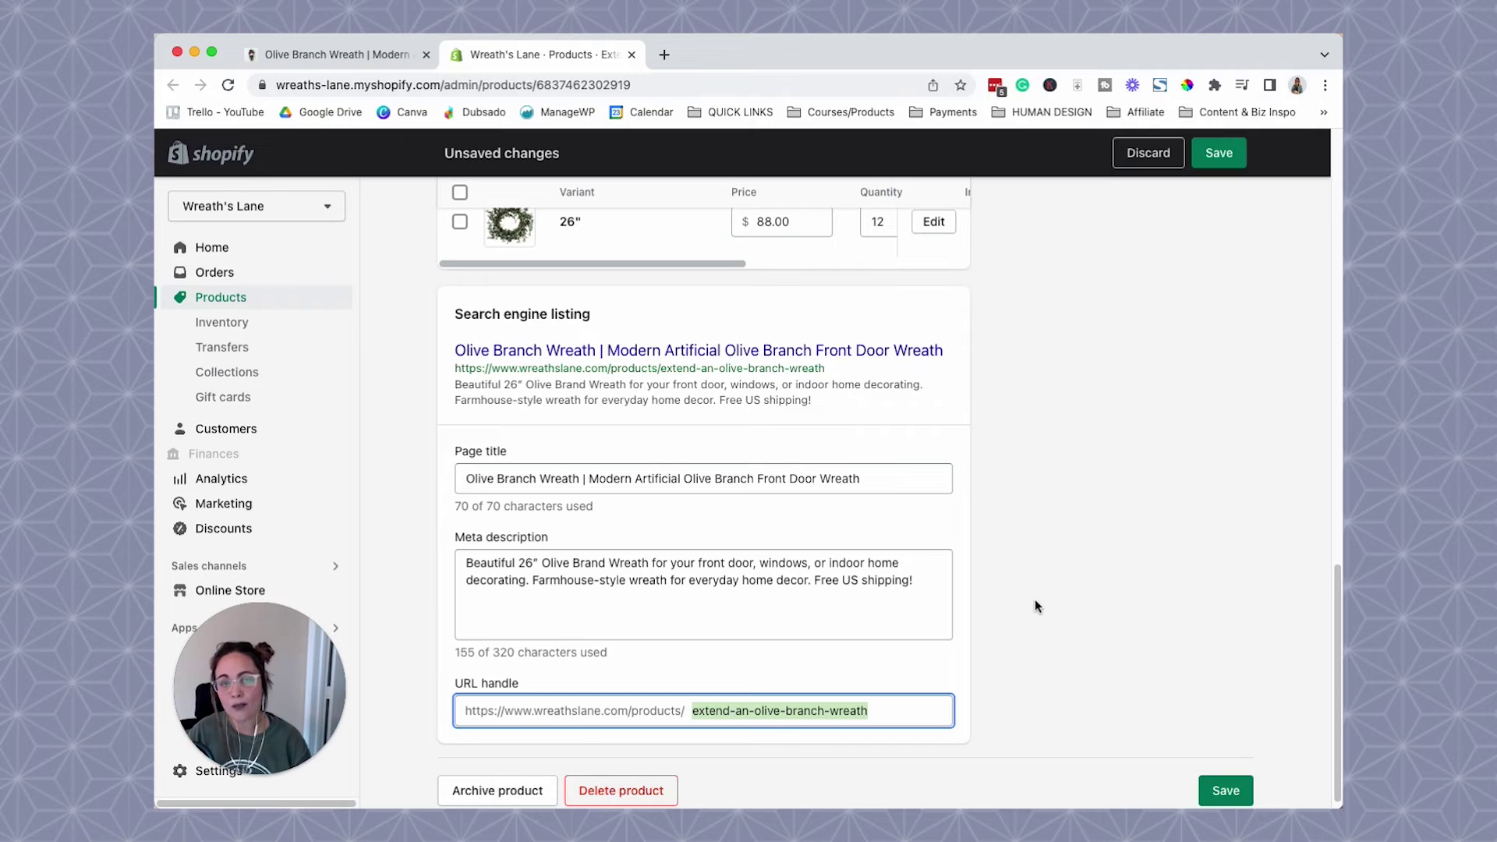